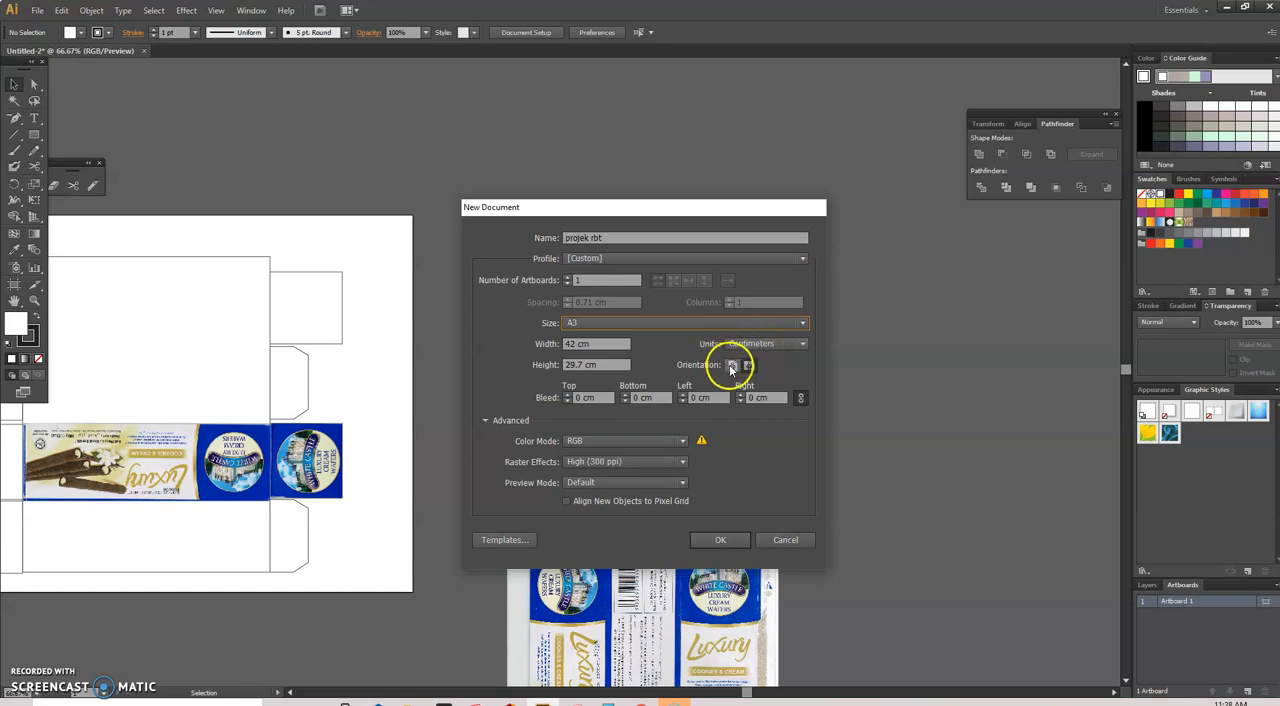
Step: Create the new A3 document "projek rbt" in landscape orientation, 42 cm wide and 29.7 cm high
left_click(731, 366)
left_click(727, 544)
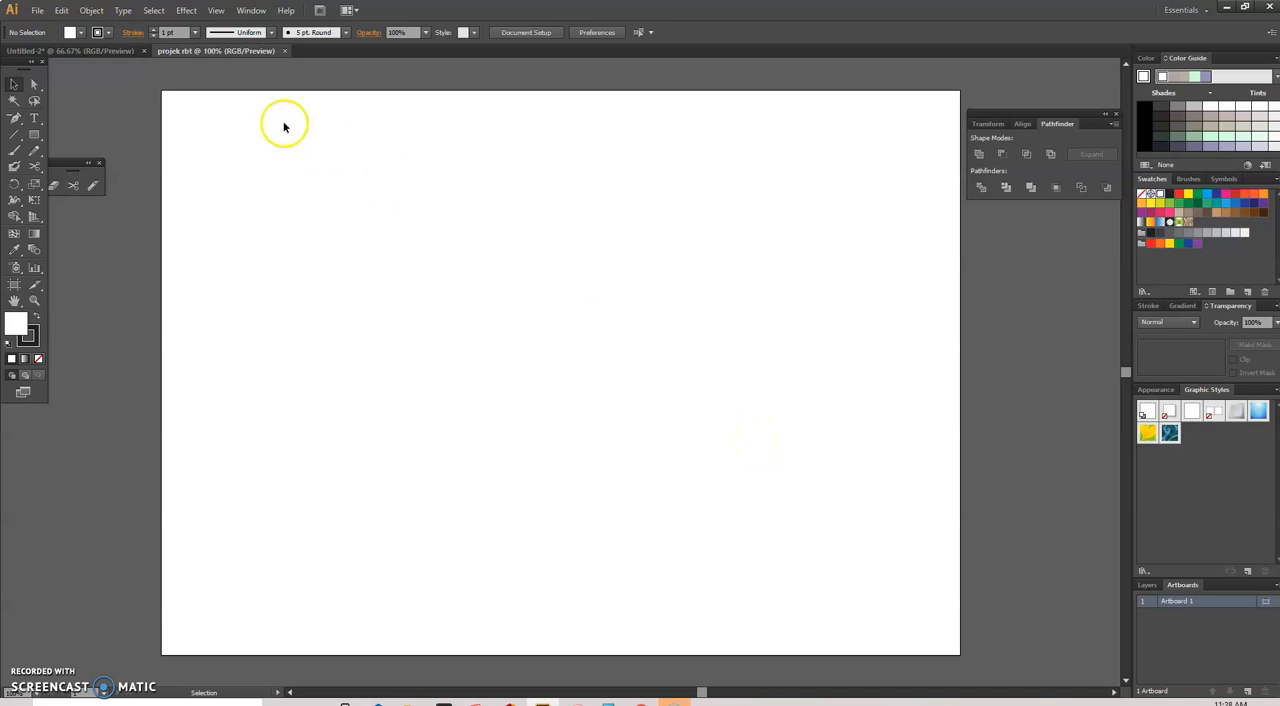
Step: Copy the copy, paste and undo shortcut notes from the Untitled-2 document and place them beside the projek rbt artboard
left_click(88, 57)
left_click_drag(518, 298, 991, 302)
left_click_drag(703, 690, 726, 693)
left_click_drag(751, 263, 808, 270)
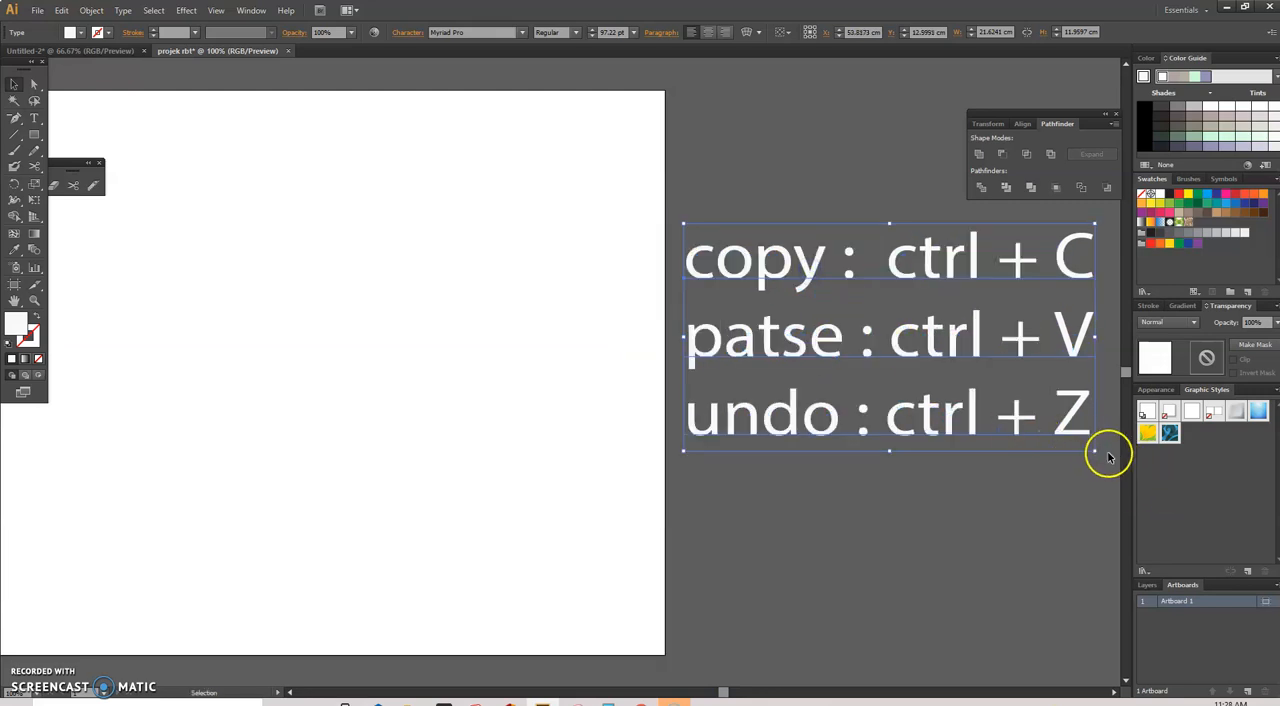
Step: Scale down the shortcut notes beside the artboard and deselect them
left_click(1093, 454)
left_click_drag(1095, 455, 975, 396)
left_click(908, 491)
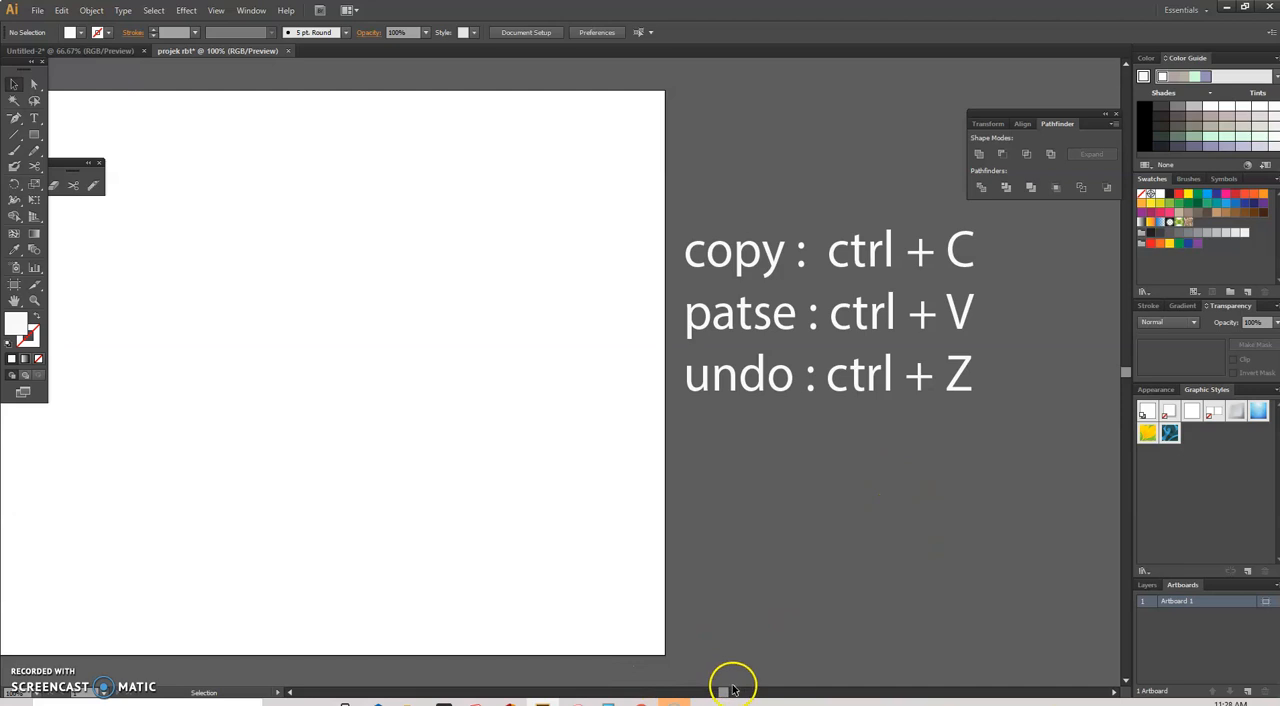
Step: Float the toolbox clear of the window edge and close the small panel with the eraser and scissors tools
left_click_drag(731, 689, 707, 692)
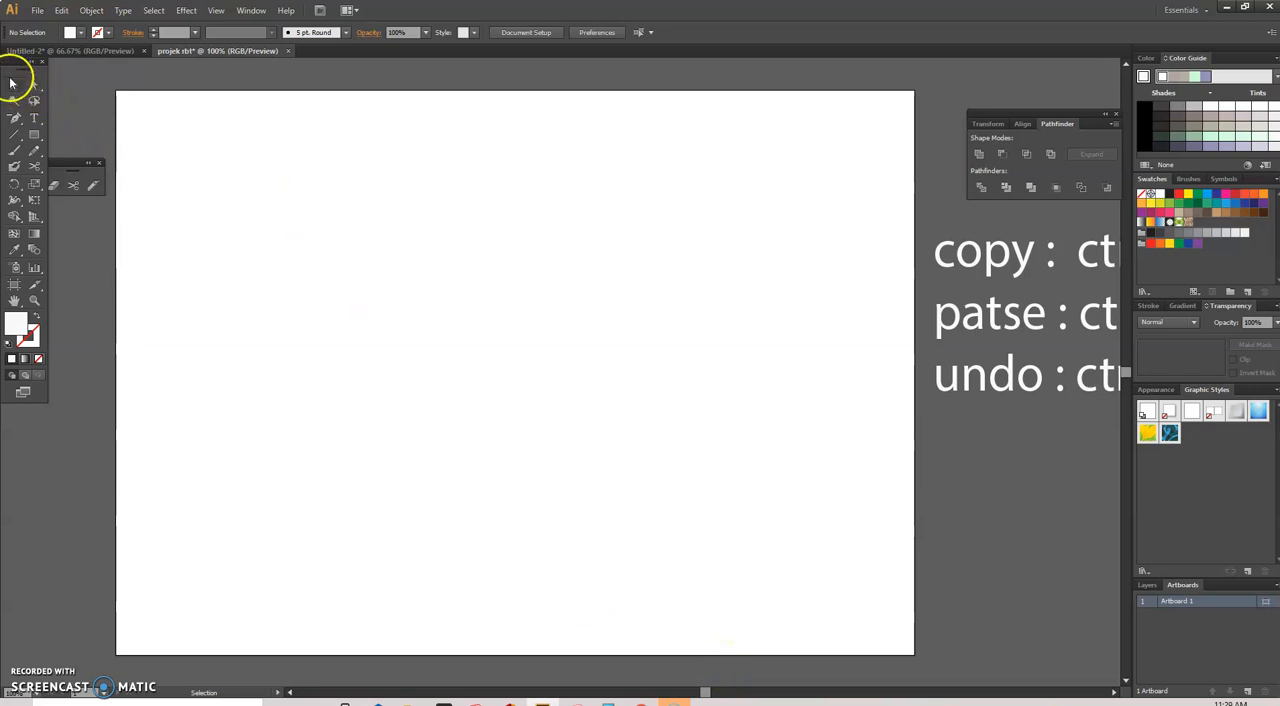
mouse_move(31, 63)
left_mouse_down()
mouse_move(48, 78)
mouse_move(34, 86)
left_mouse_up()
left_click(98, 163)
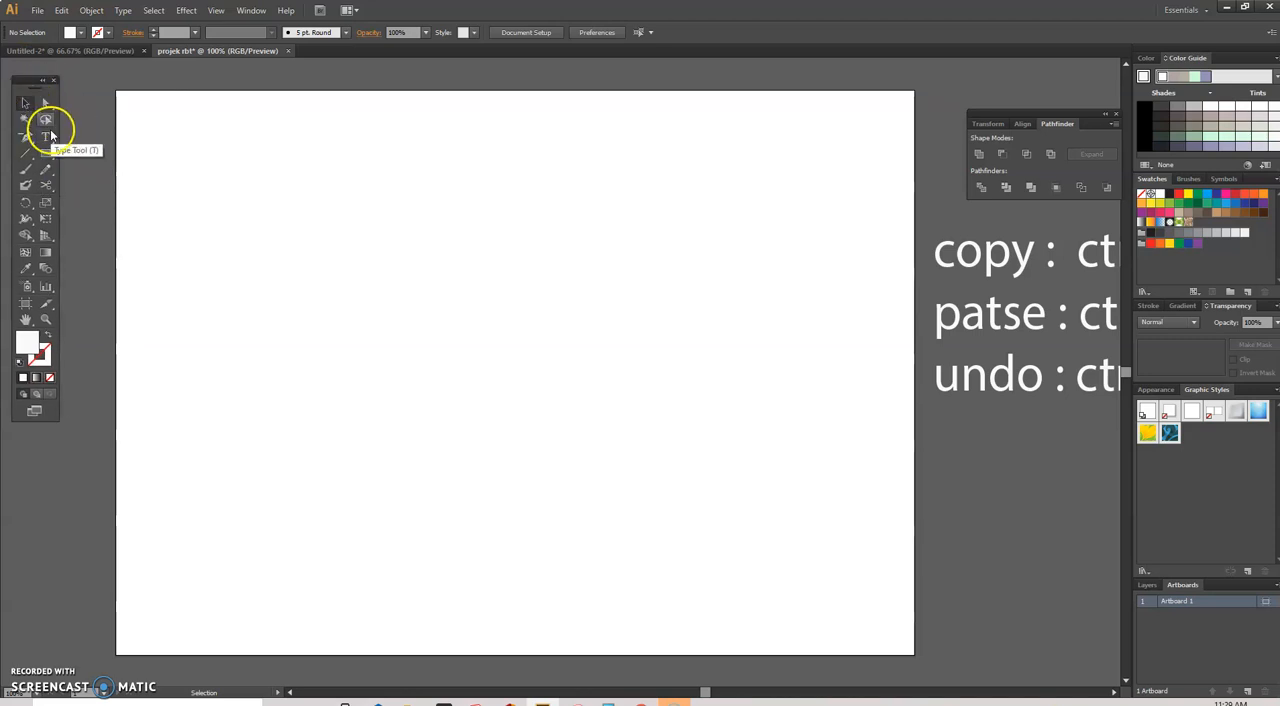
left_click(27, 106)
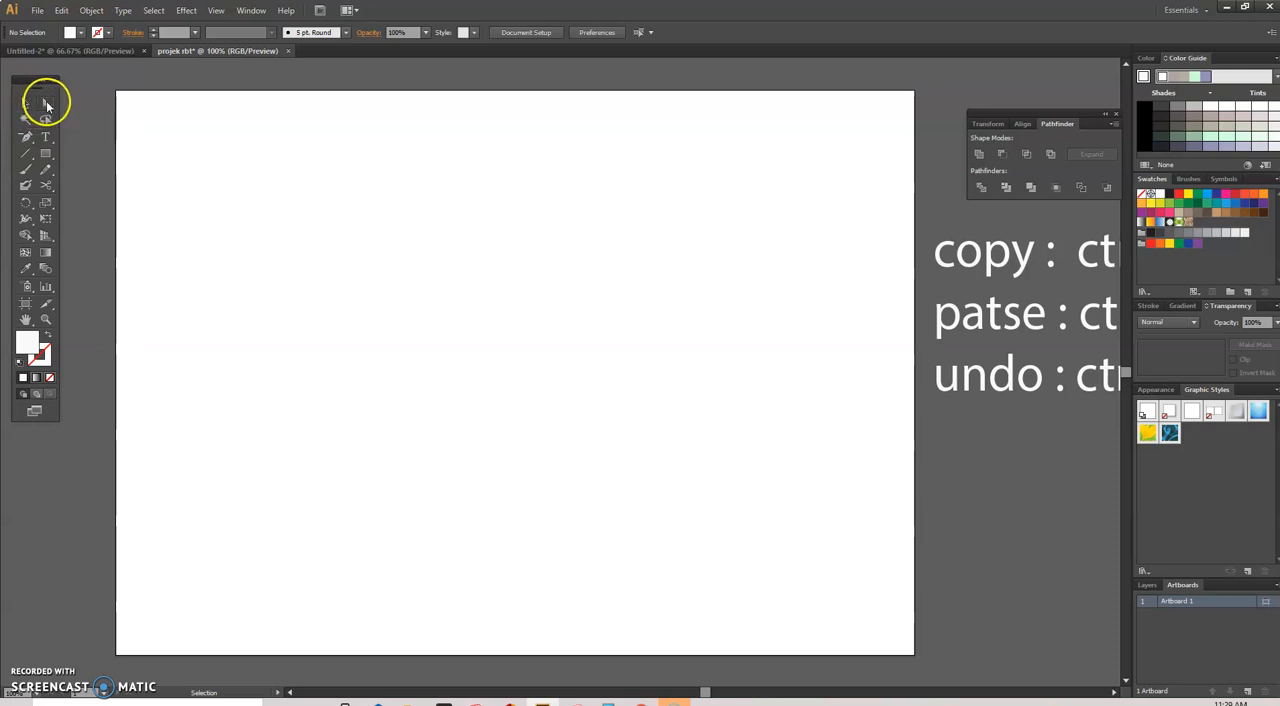
left_click(44, 105)
left_click(27, 105)
left_click(44, 105)
left_click(27, 105)
left_click(25, 105)
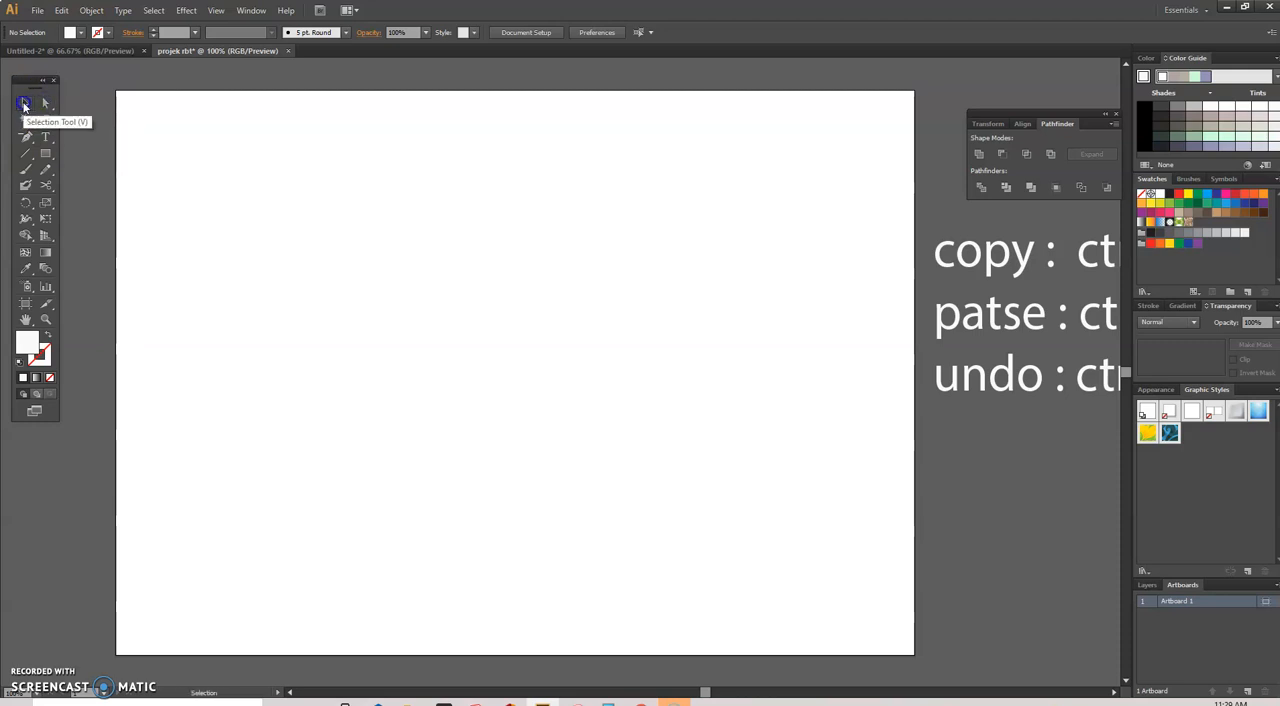
left_click(46, 103)
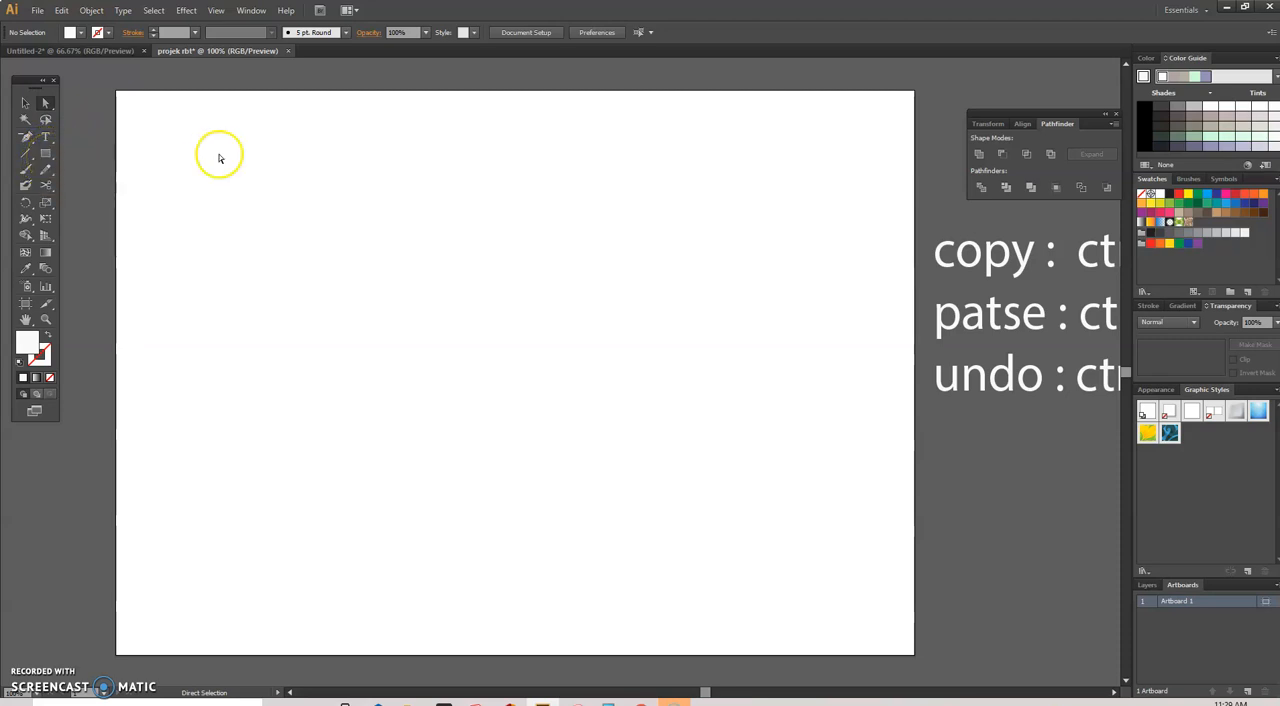
Step: Draw a trial rectangle about 17.4 by 15.9 cm on the artboard, and undo it
left_click(46, 153)
left_click_drag(184, 152, 515, 453)
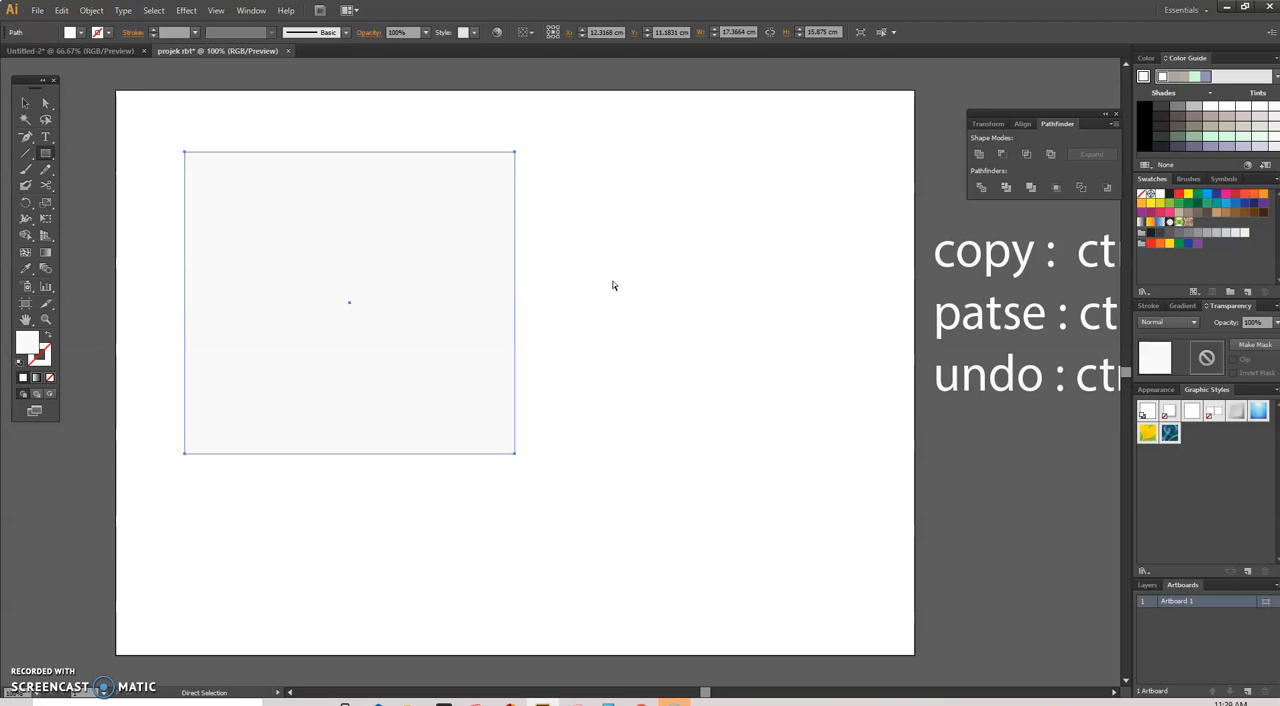
key("ctrl+z")
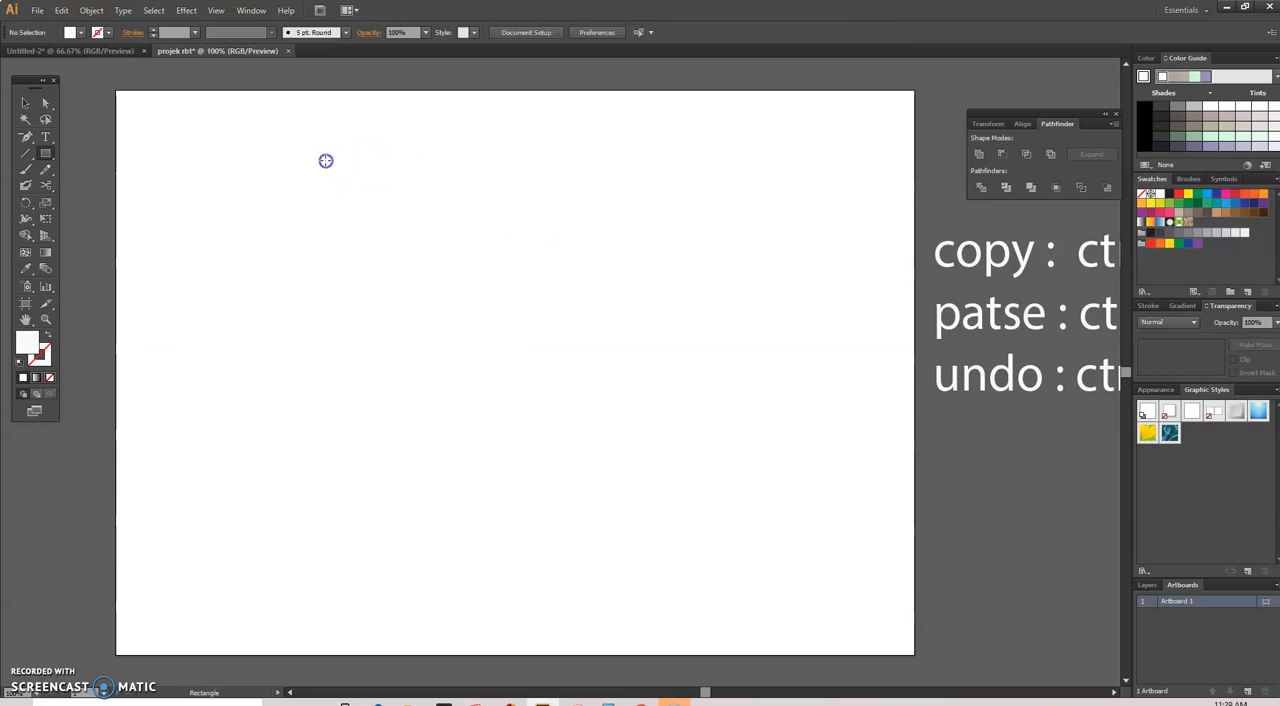
Step: Draw six trial rectangles of different sizes across the artboard, leaving the exact-size Rectangle dialog cancelled
left_click_drag(326, 160, 603, 417)
left_click_drag(505, 307, 712, 525)
left_click_drag(712, 232, 880, 449)
left_click_drag(676, 221, 511, 351)
left_click_drag(216, 403, 351, 594)
left_click_drag(220, 286, 329, 433)
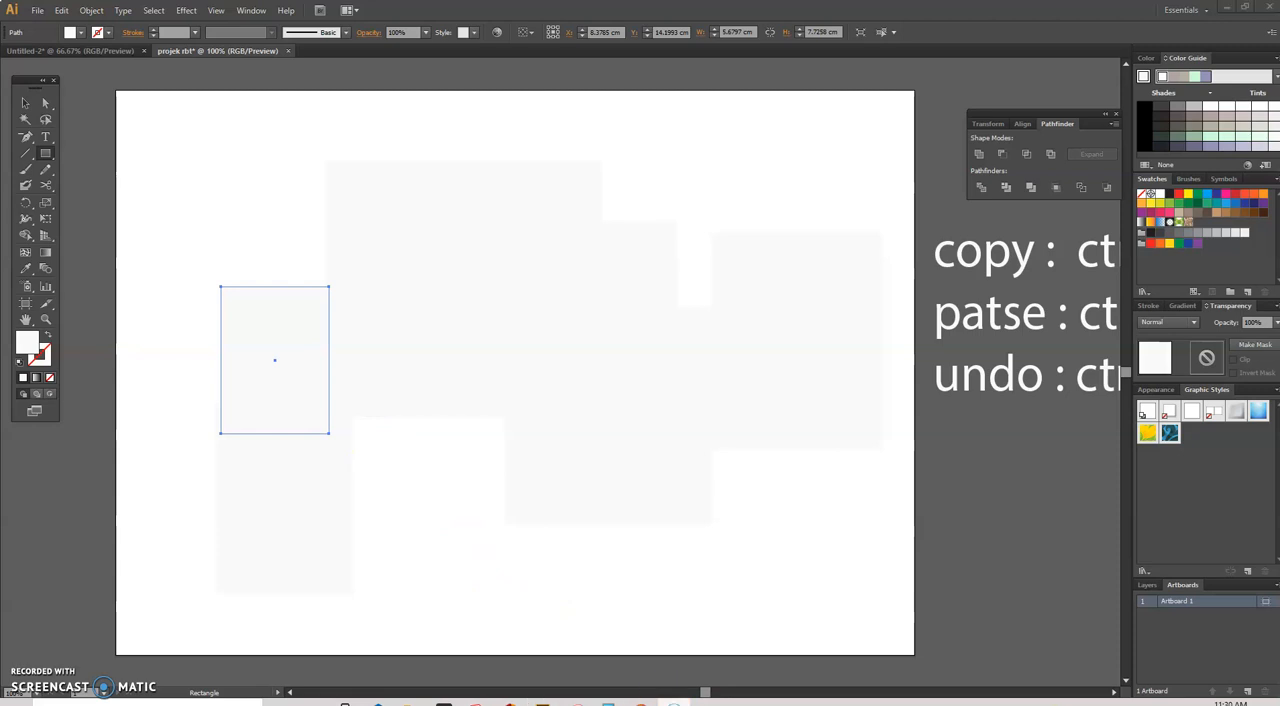
left_click(706, 594)
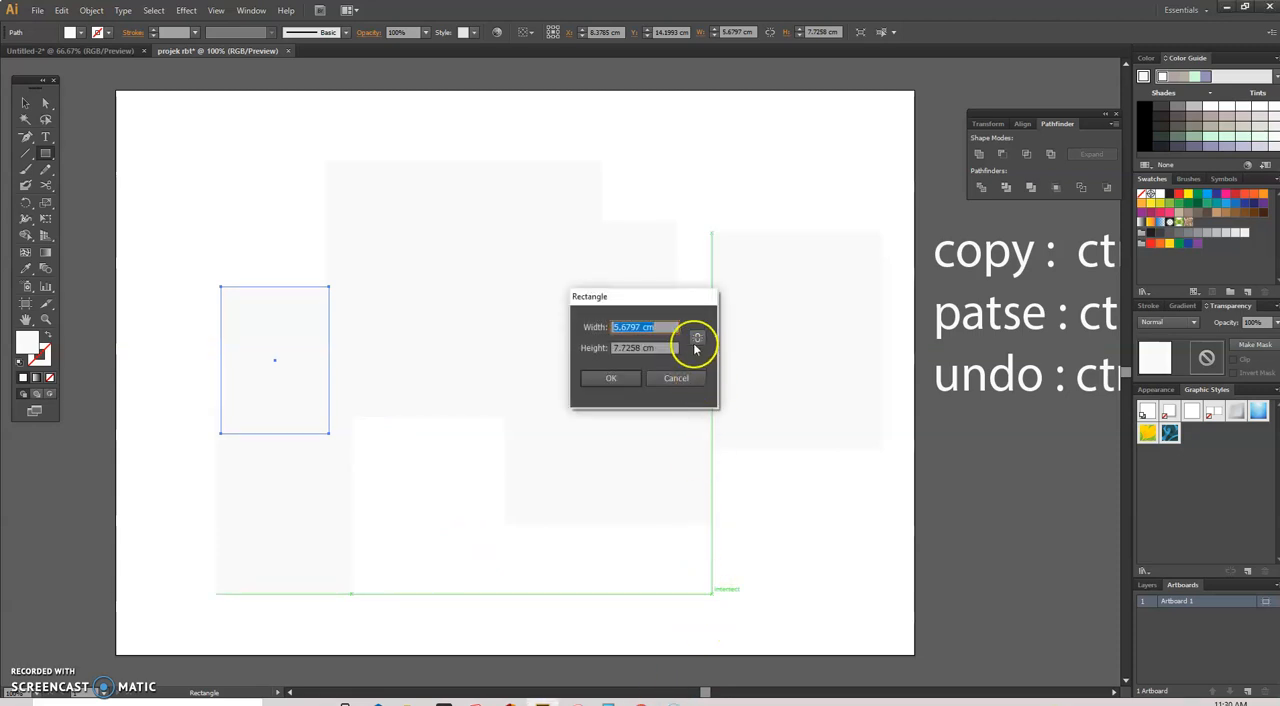
left_click(678, 378)
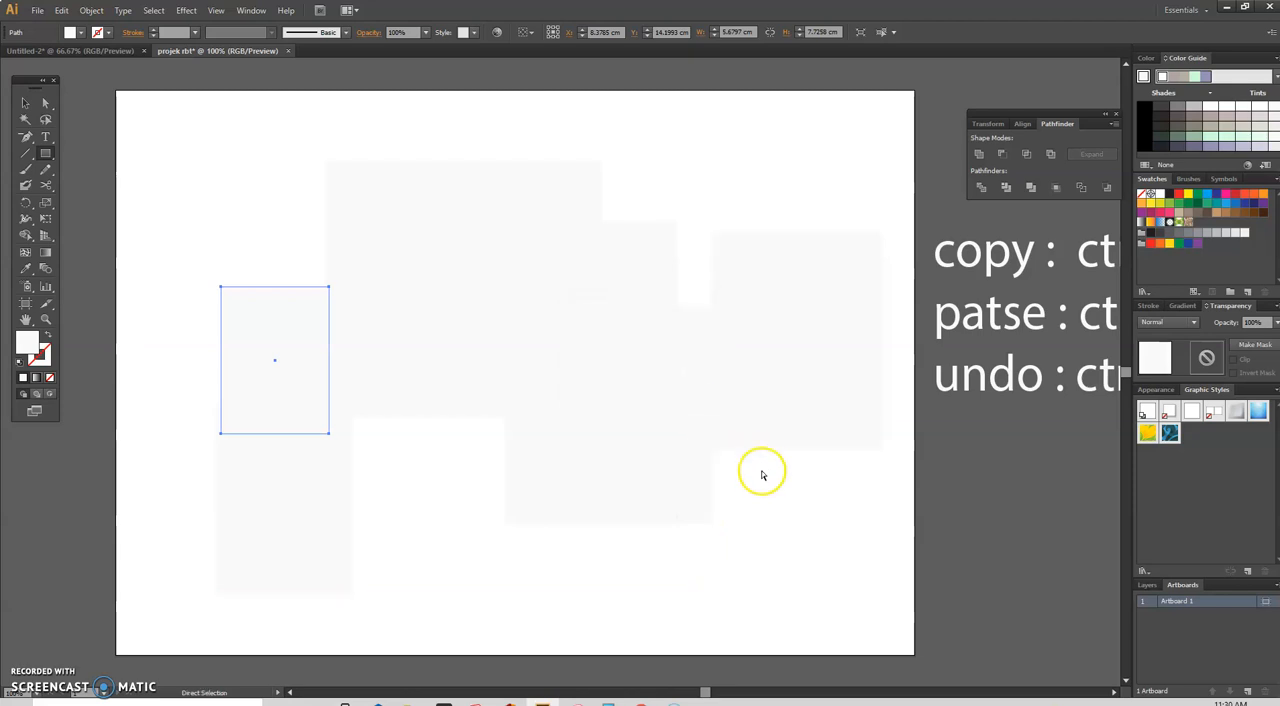
Step: Undo all the trial rectangles until the artboard is empty
key("ctrl+z")
key("ctrl+z")
key("ctrl+z")
key("ctrl+z")
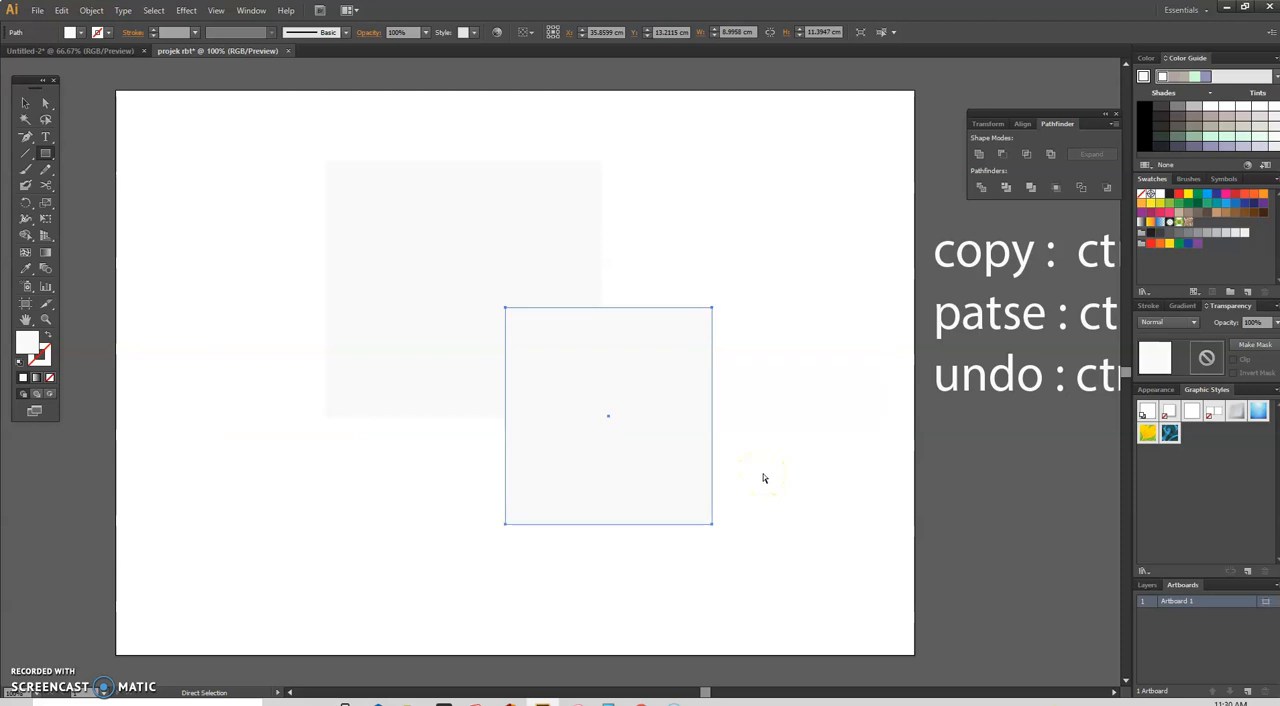
key("ctrl+z")
key("m")
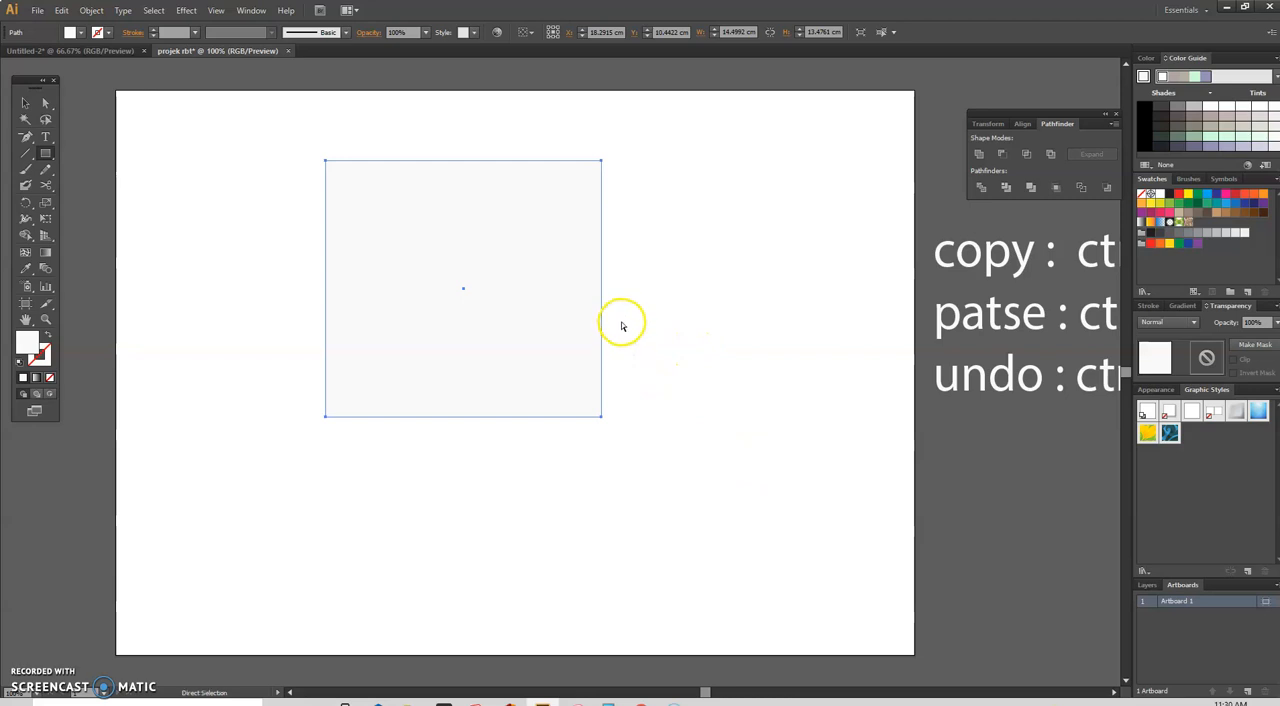
key("ctrl+z")
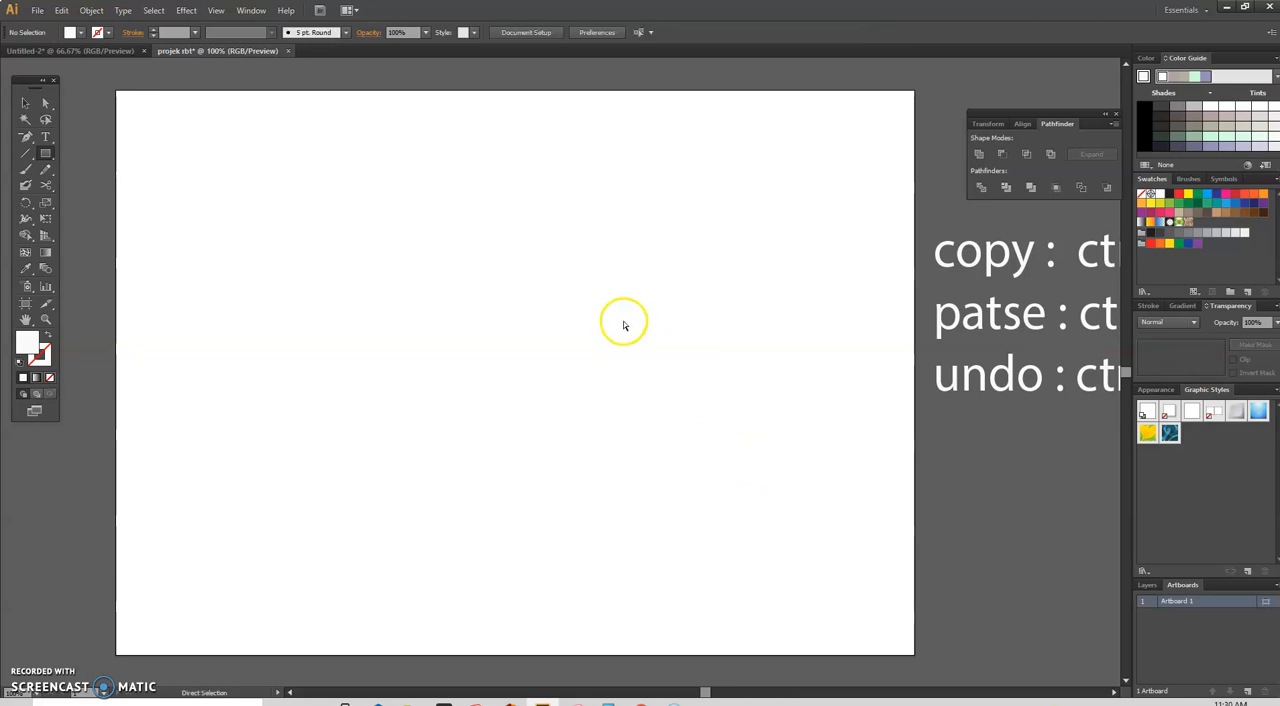
Step: Examine the finished box layout in the Untitled-2 document and return to projek rbt
left_click(100, 51)
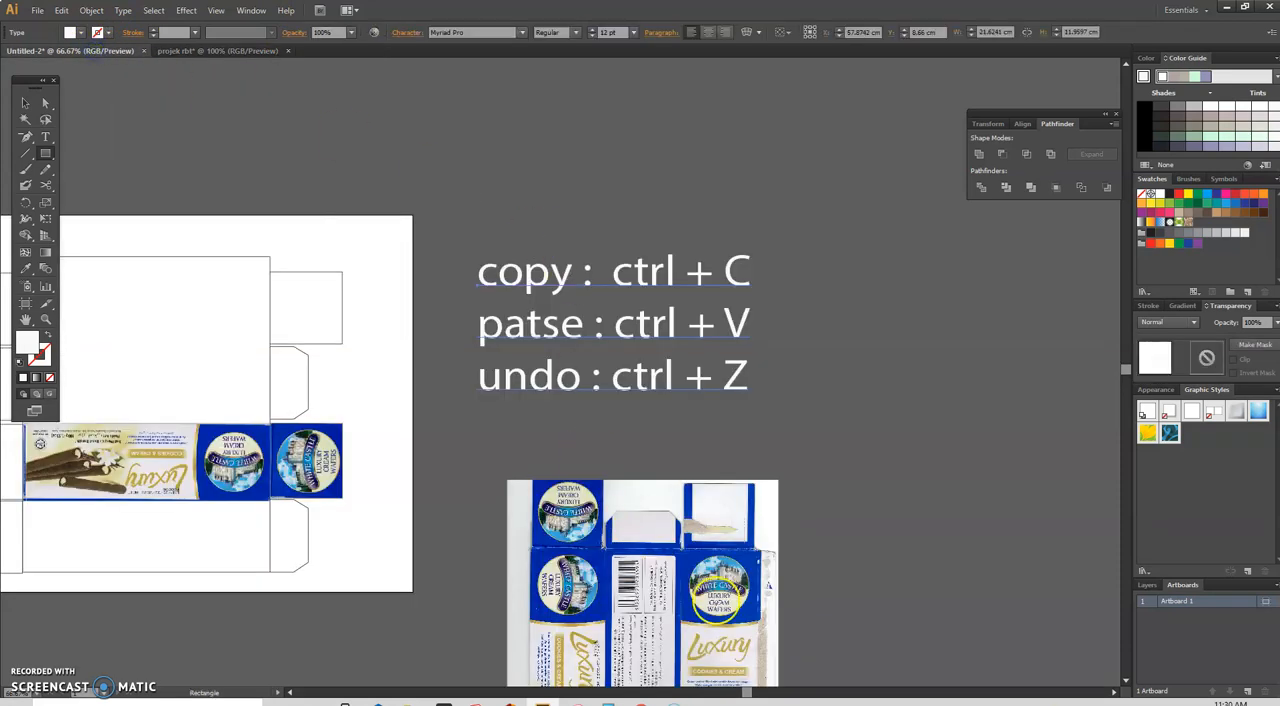
left_click(664, 690)
left_click(664, 688)
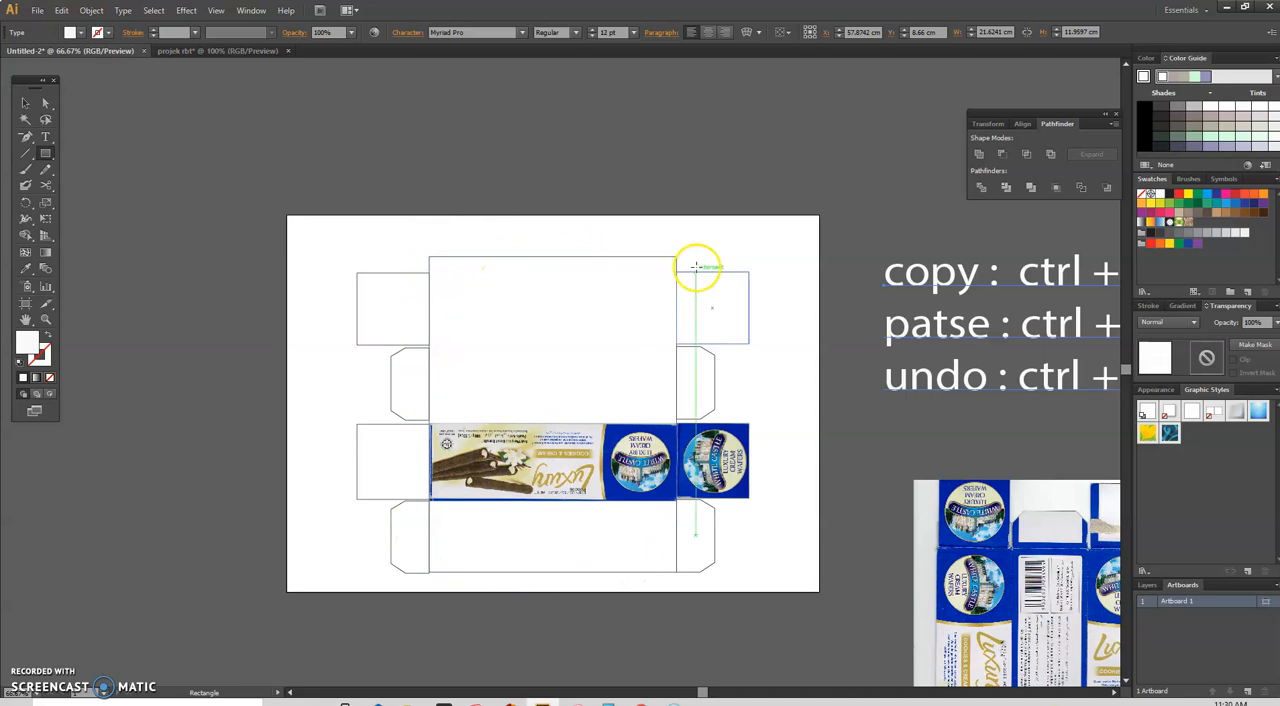
left_click(239, 49)
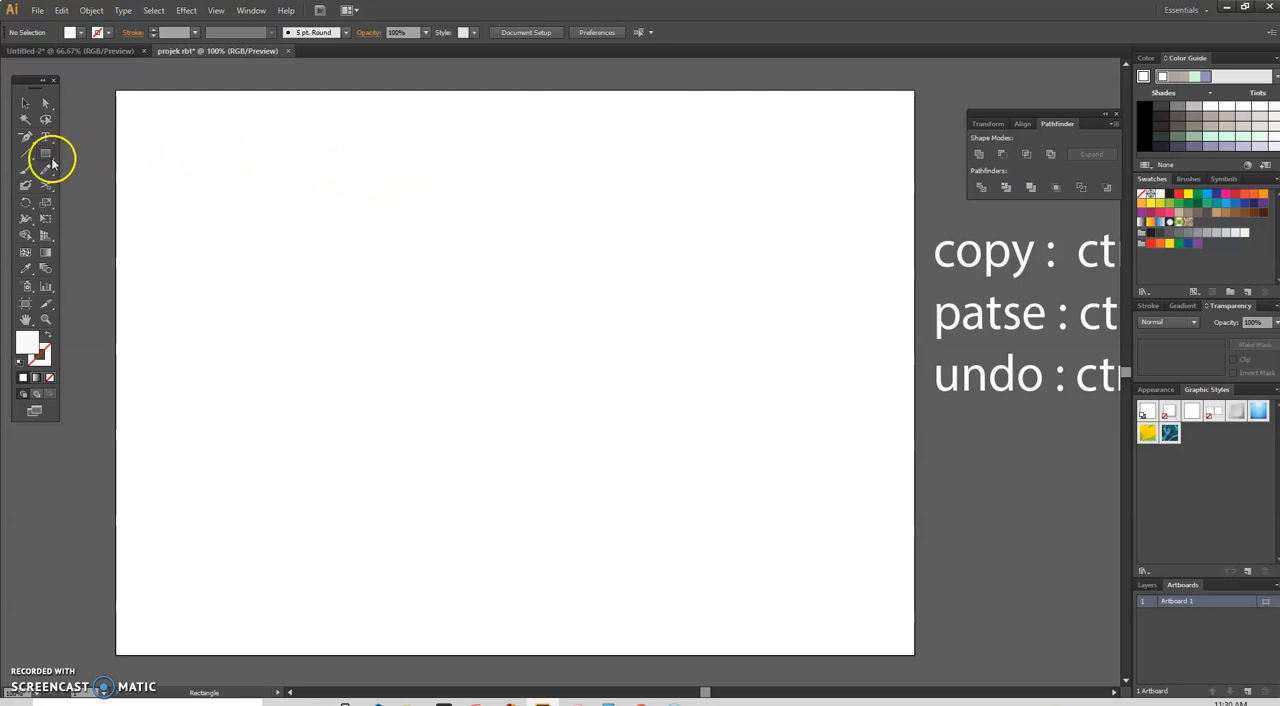
Step: Draw two freehand rectangles on the artboard, about 10.4 by 6 cm and about 16.3 by 6.8 cm
left_click_drag(259, 143, 459, 256)
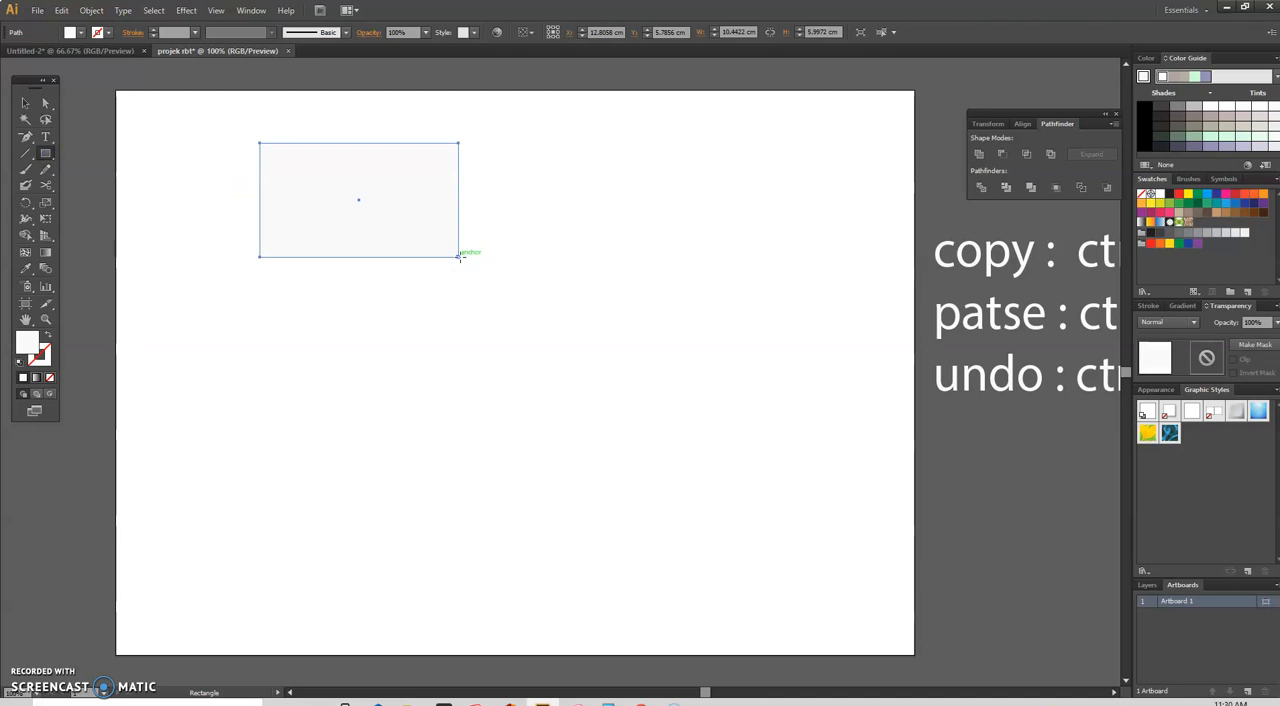
left_click_drag(411, 353, 722, 482)
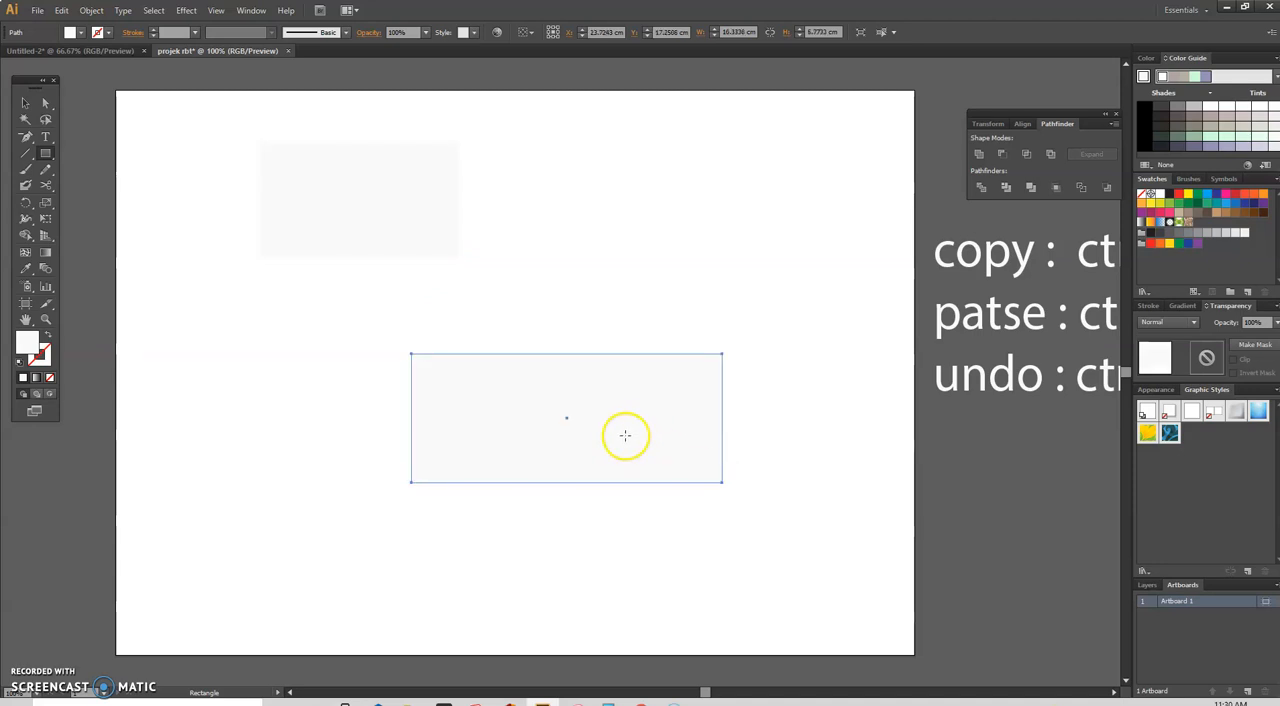
Step: Create a rectangle with an exact width of 24 cm and height of 19.5 cm
left_click(566, 418)
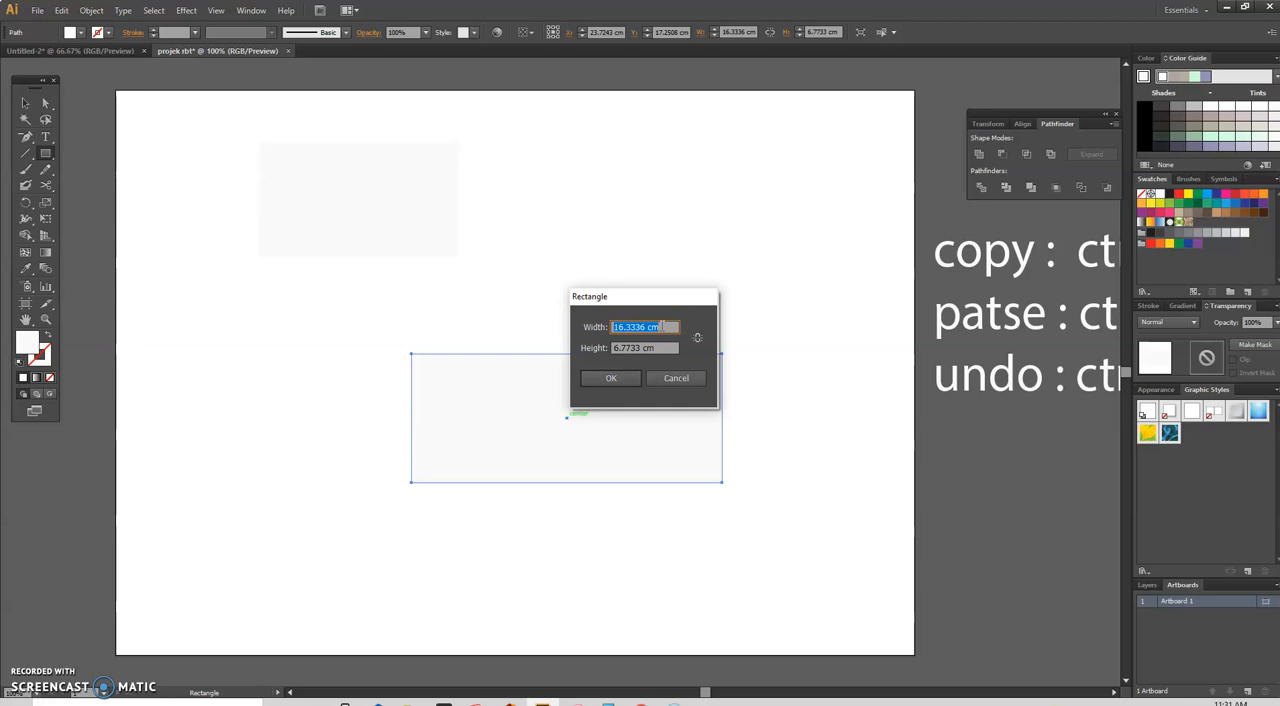
left_click(665, 327)
type("24")
left_click(641, 348)
left_click_drag(636, 347, 590, 347)
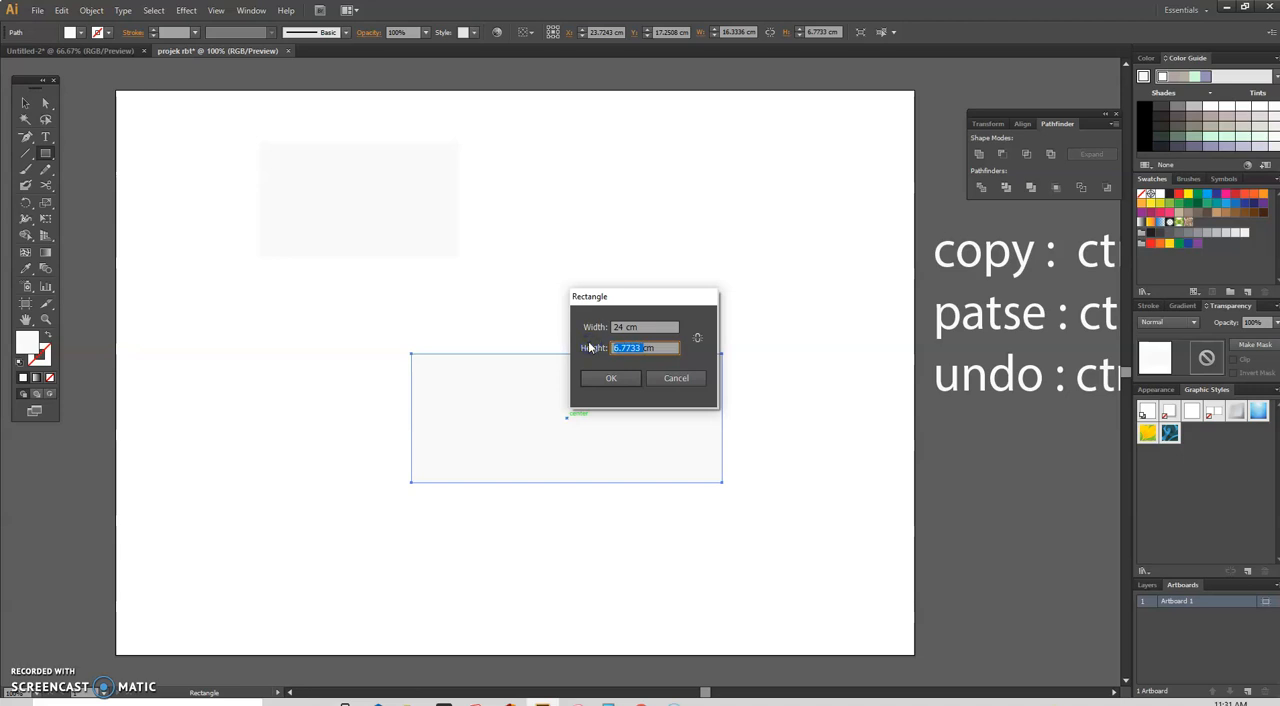
type("19.5cm")
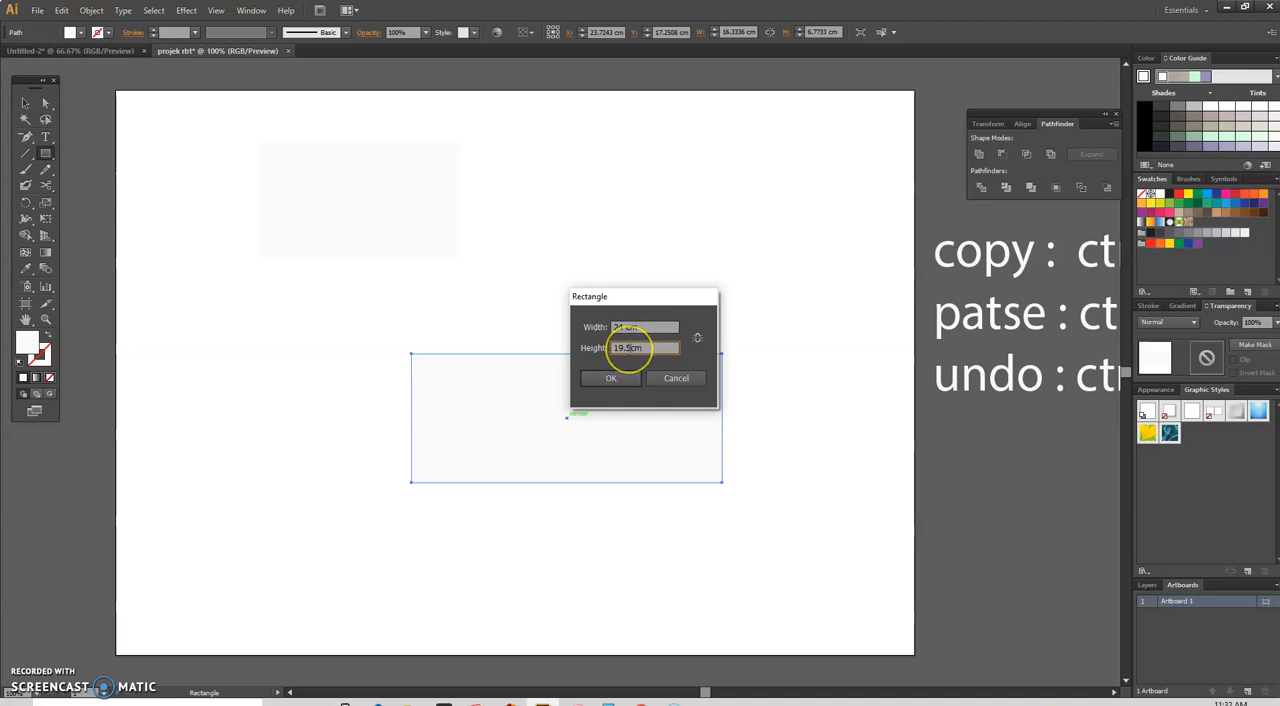
left_click(697, 337)
left_click(654, 348)
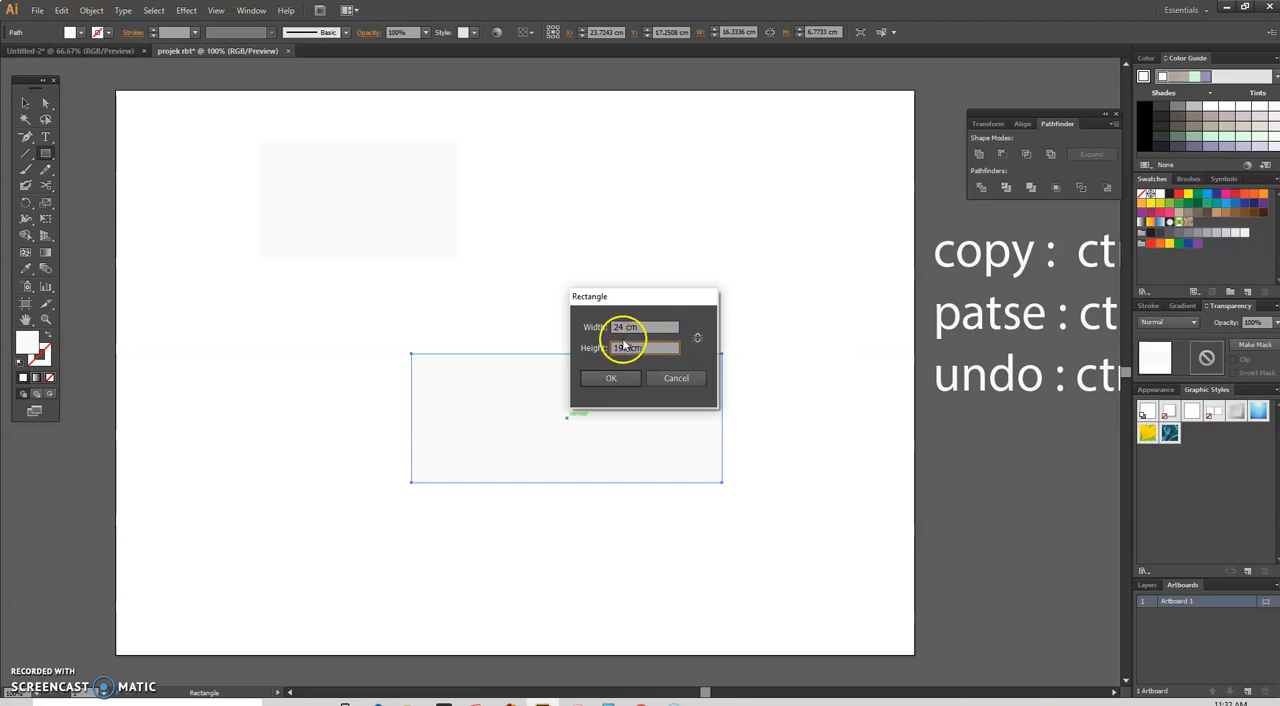
left_click(630, 378)
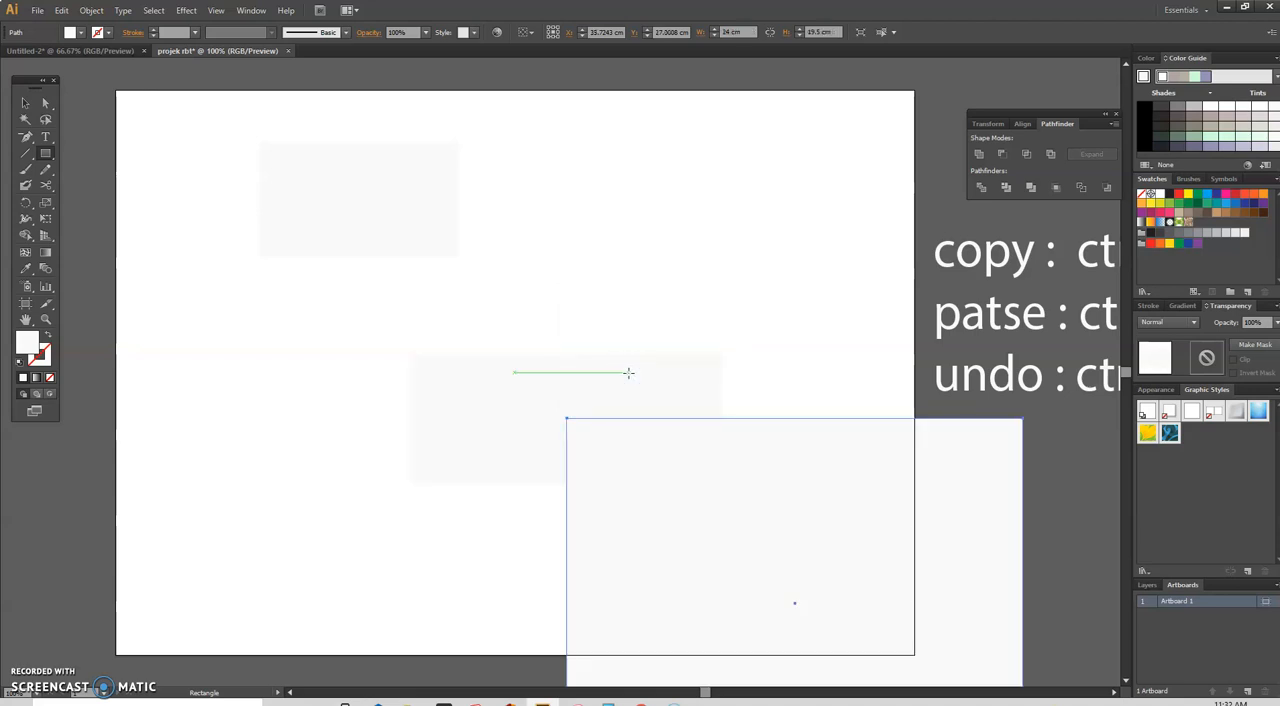
Step: Move the 24 by 19.5 cm rectangle fully onto the artboard and shift the wide freehand rectangle toward the artboard's left edge
left_click(44, 104)
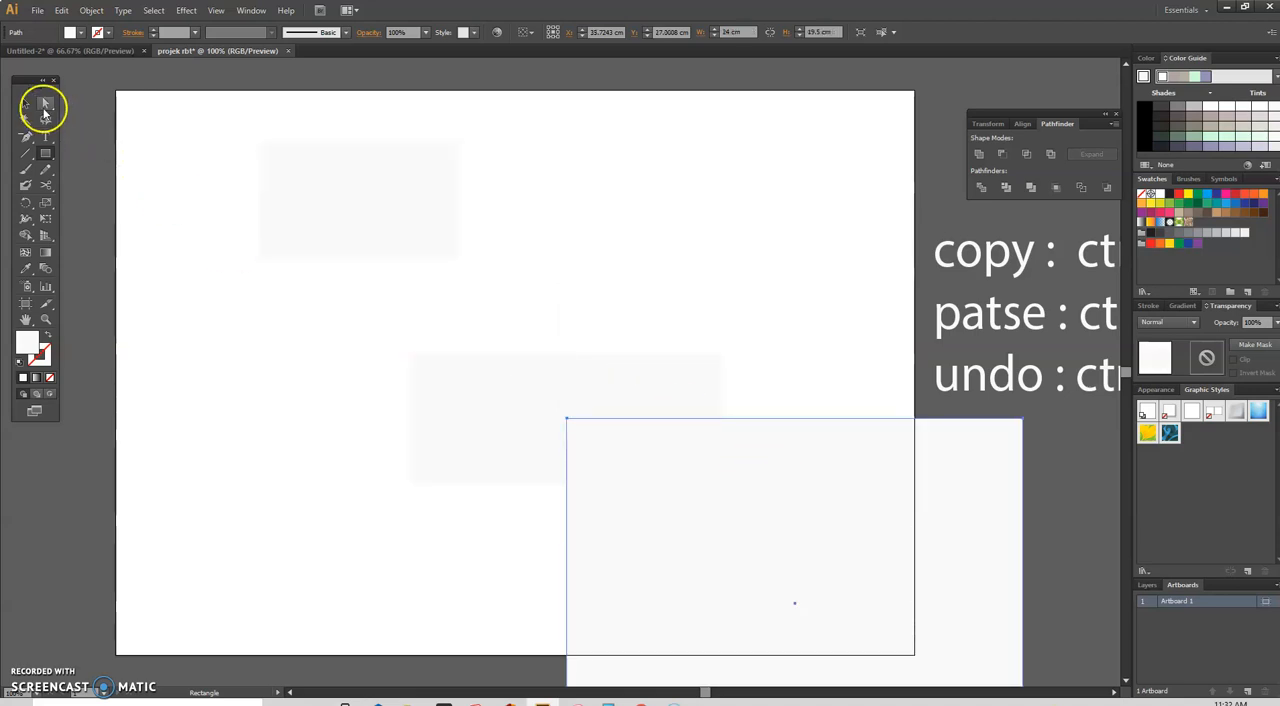
left_click_drag(783, 471, 666, 323)
left_click(429, 389)
left_click_drag(430, 391, 208, 349)
left_click(757, 136)
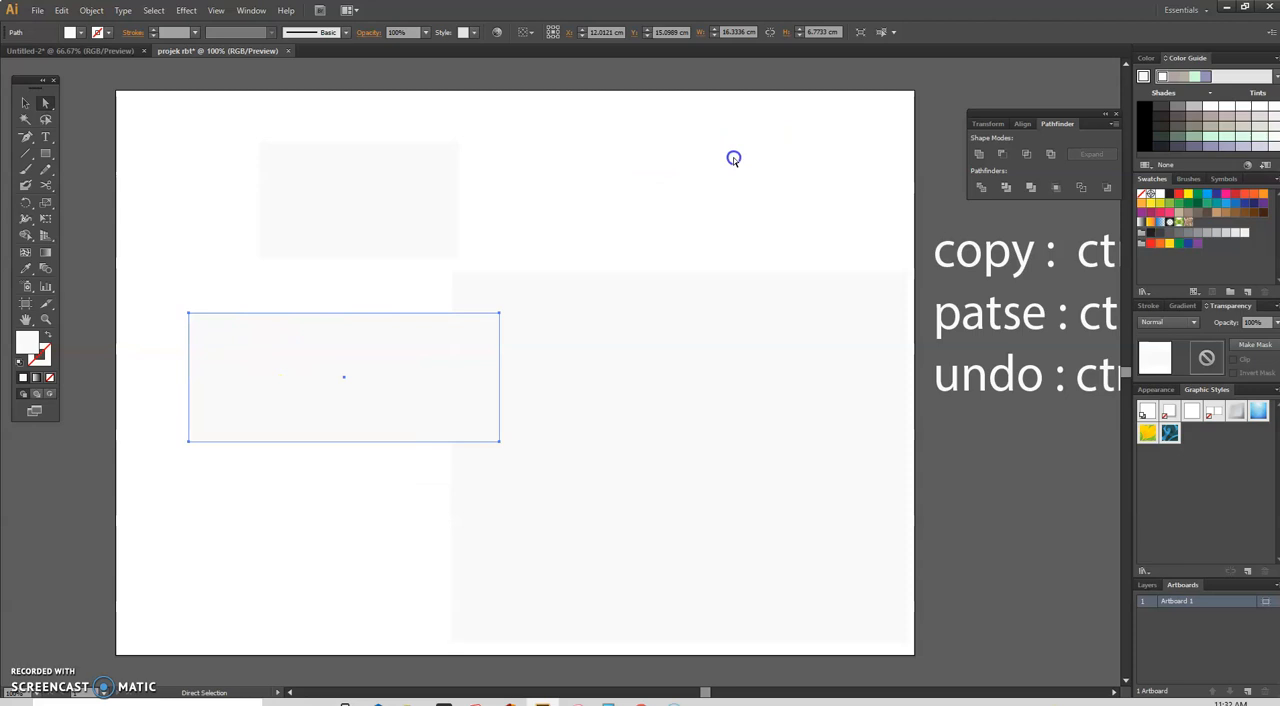
left_click(25, 106)
left_click(44, 105)
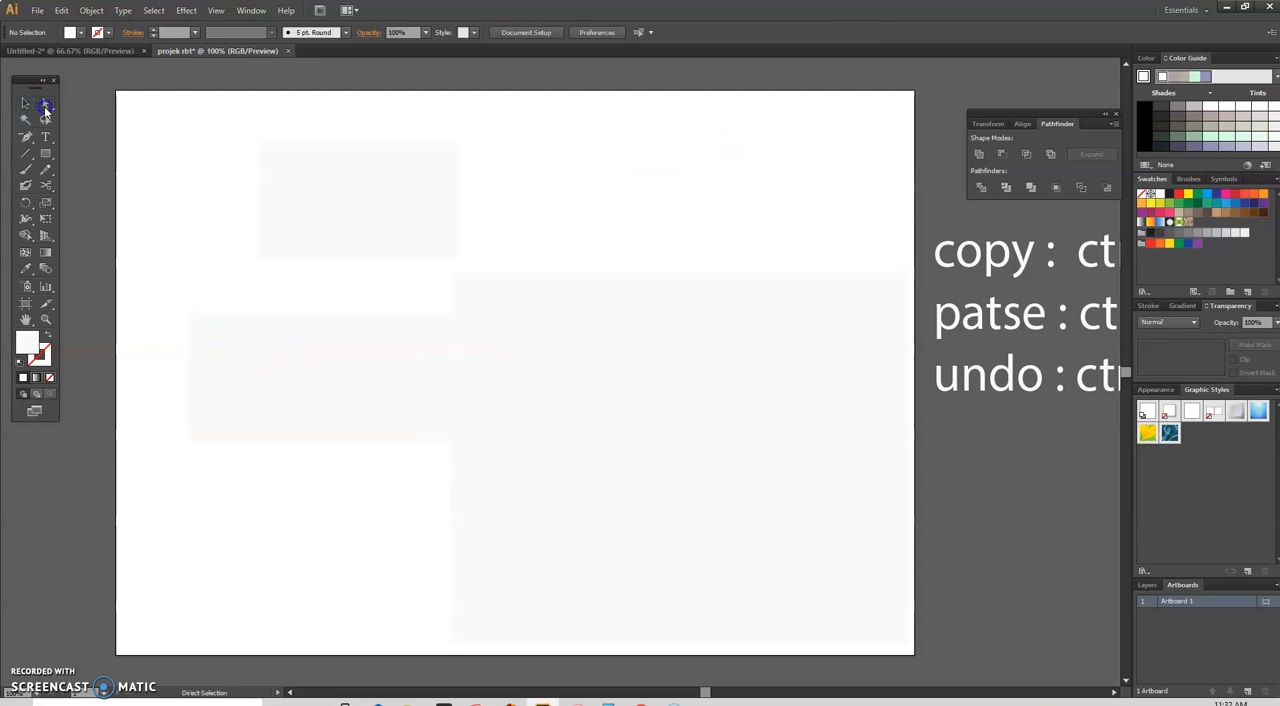
left_click(25, 104)
left_click(246, 323)
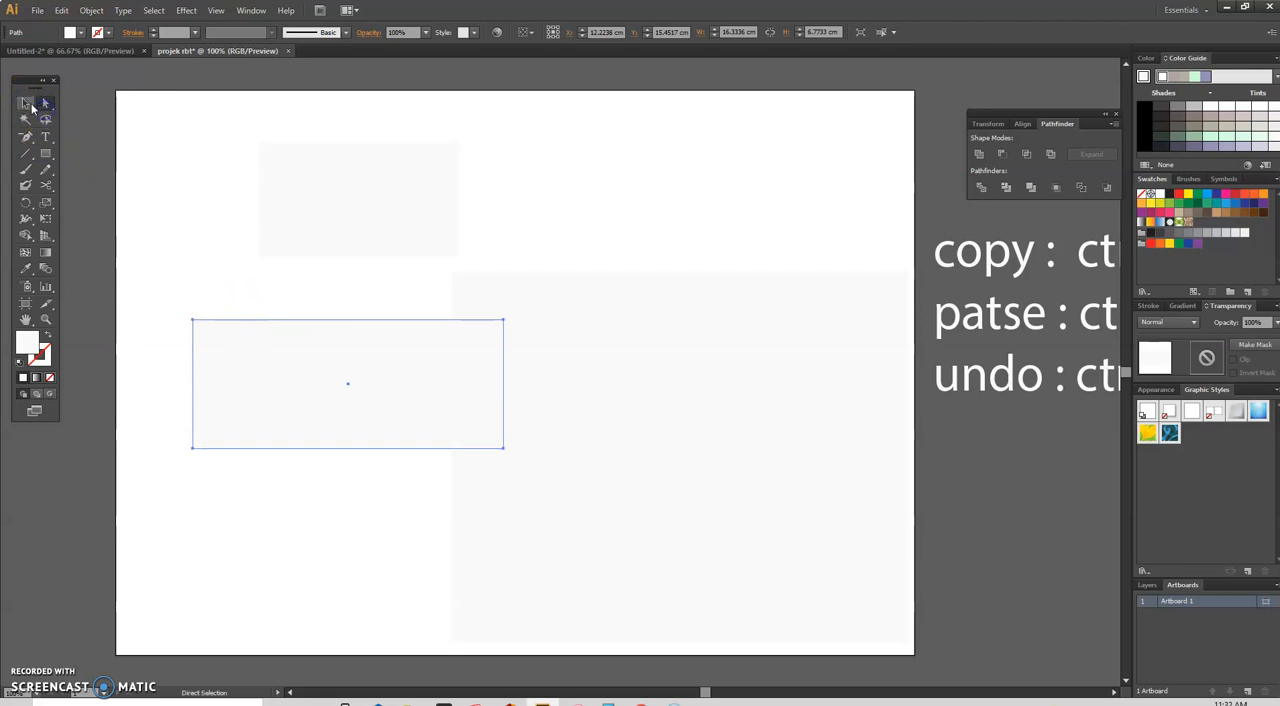
Step: Delete the two freehand rectangles, keeping only the 24 by 19.5 cm rectangle
left_click(44, 104)
left_click(290, 196, "shift")
left_click(288, 196)
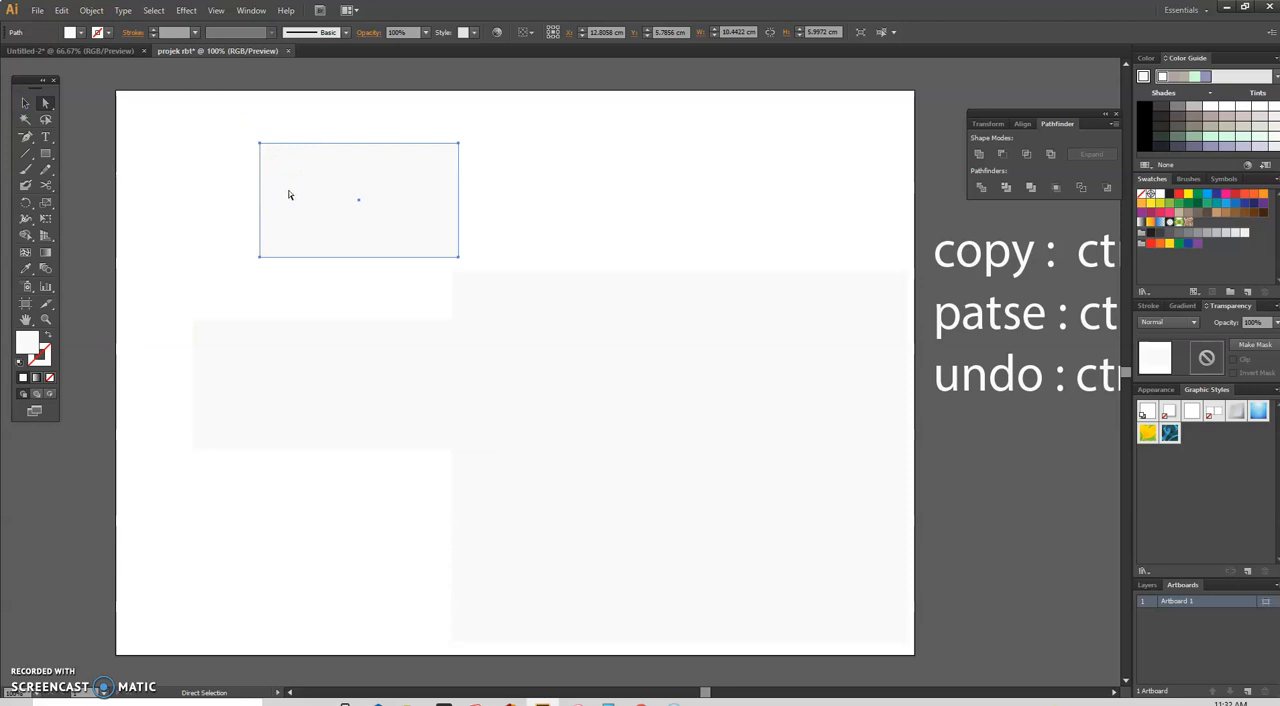
key("Delete")
left_click(340, 385)
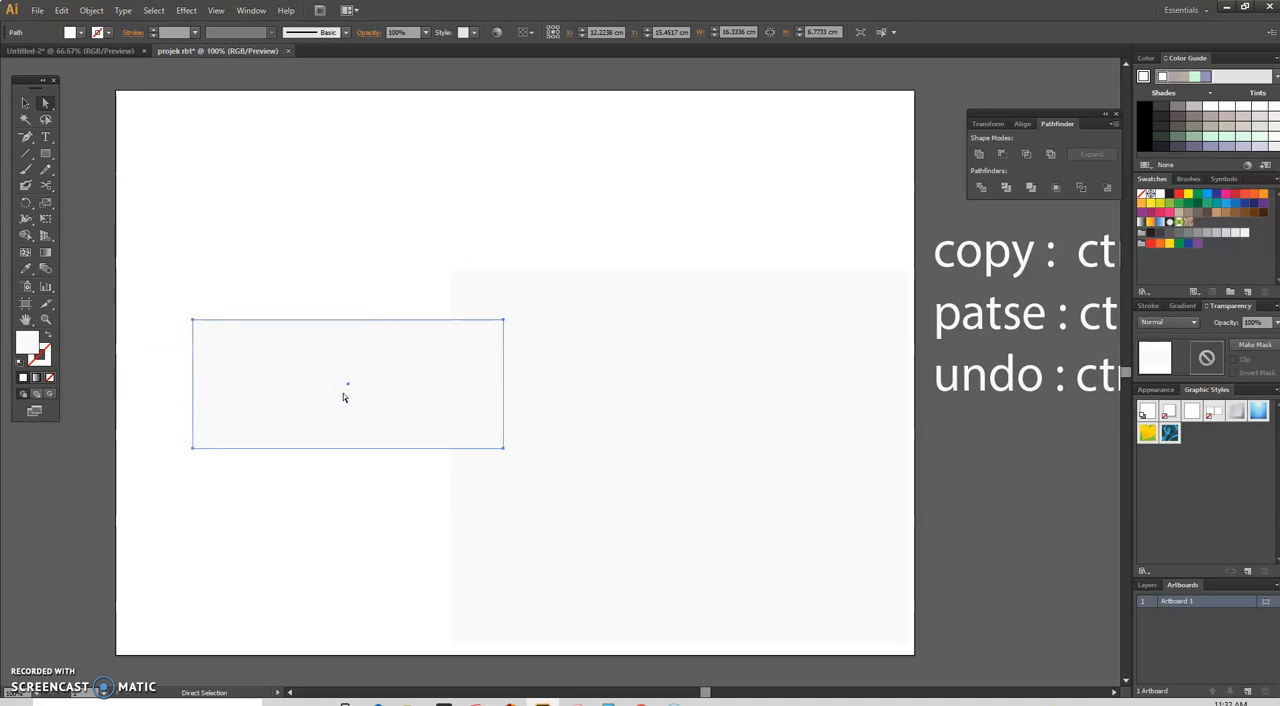
key("Delete")
left_click_drag(365, 387, 379, 301)
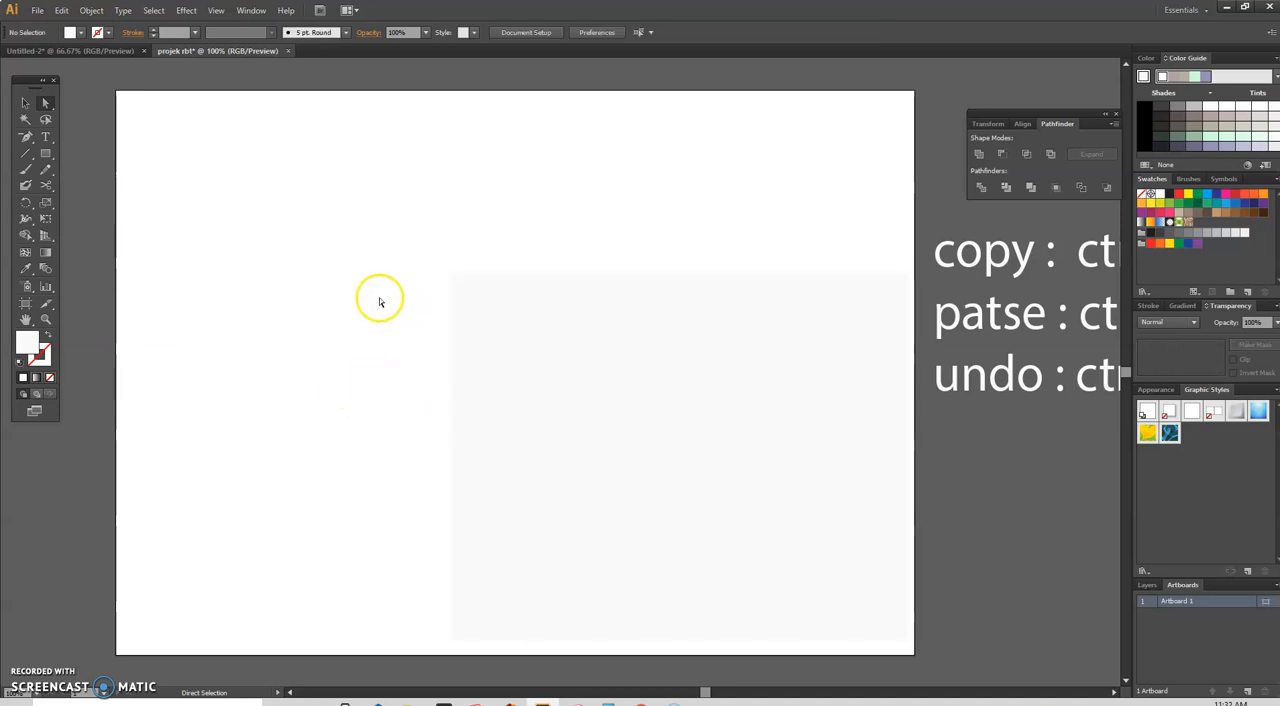
Step: Move the 24 by 19.5 cm rectangle to roughly the middle of the artboard
left_click_drag(597, 349, 419, 263)
mouse_move(499, 263)
left_mouse_down()
mouse_move(514, 266)
mouse_move(492, 286)
left_mouse_up()
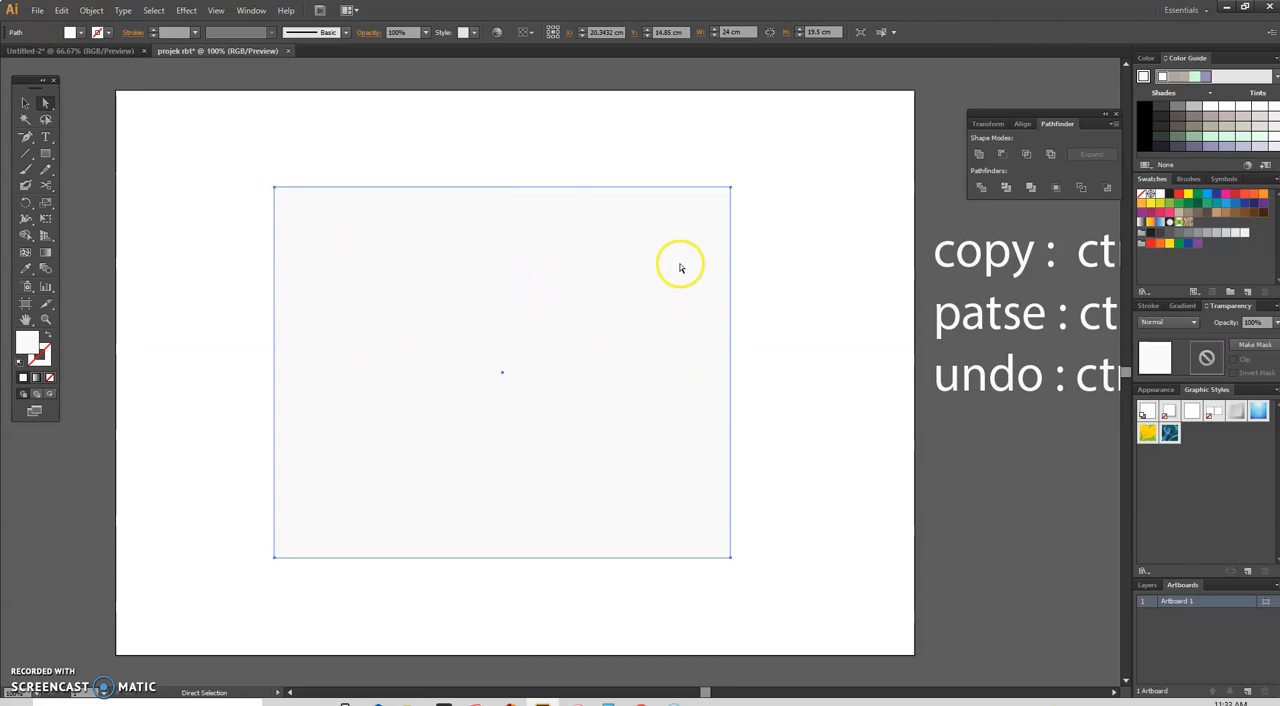
Step: Examine the side flaps beside the main panel in the finished layout in Untitled-2 and return to the projek rbt document
left_click(110, 51)
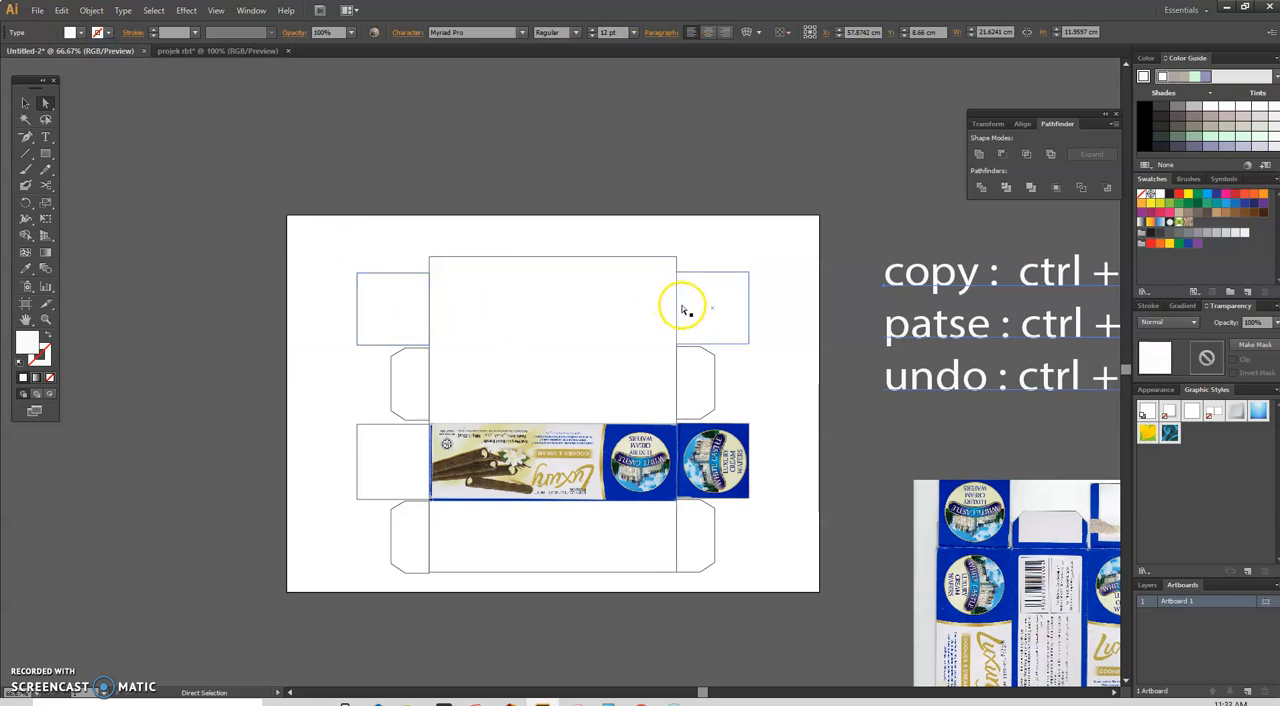
left_click(477, 311)
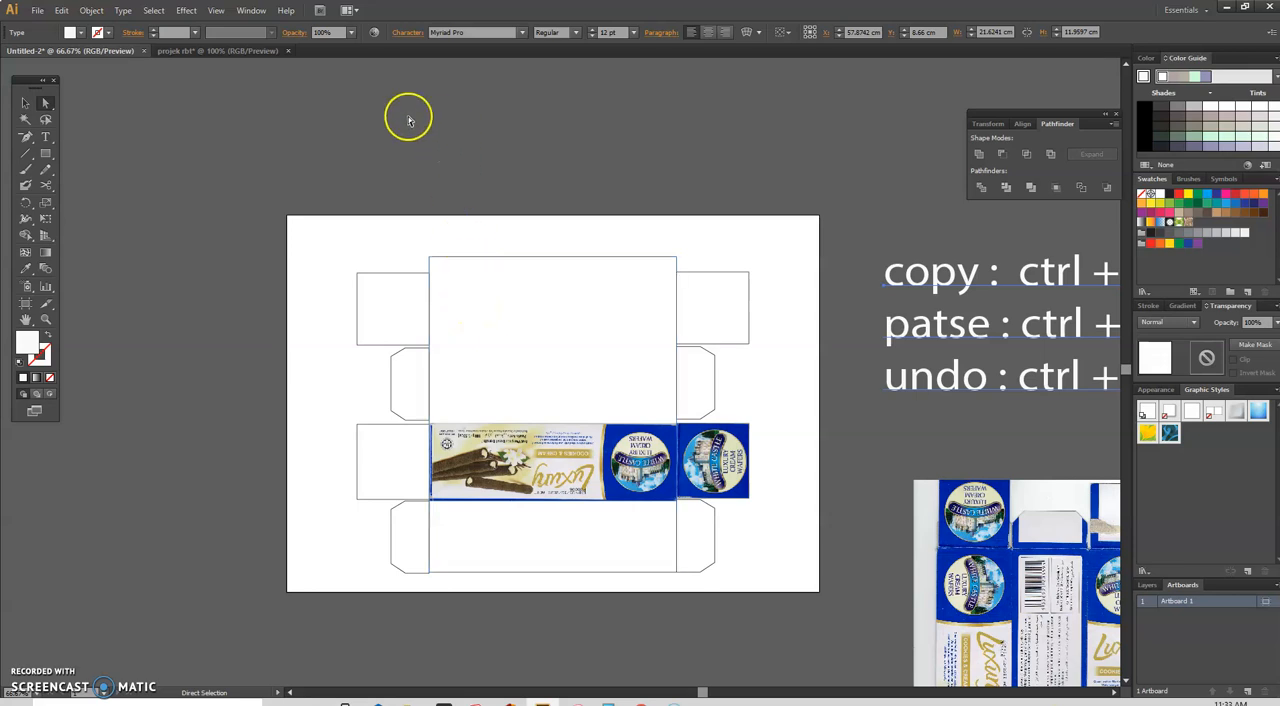
left_click(248, 54)
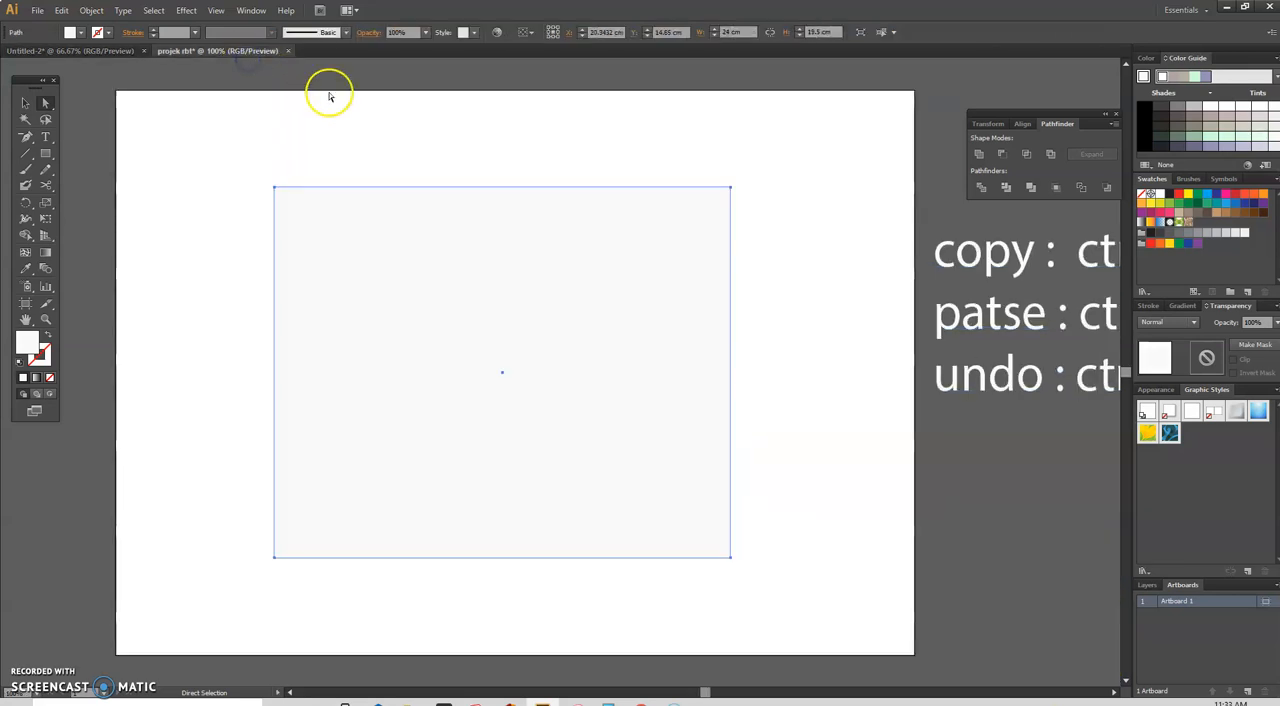
left_click(717, 155)
left_click(695, 237)
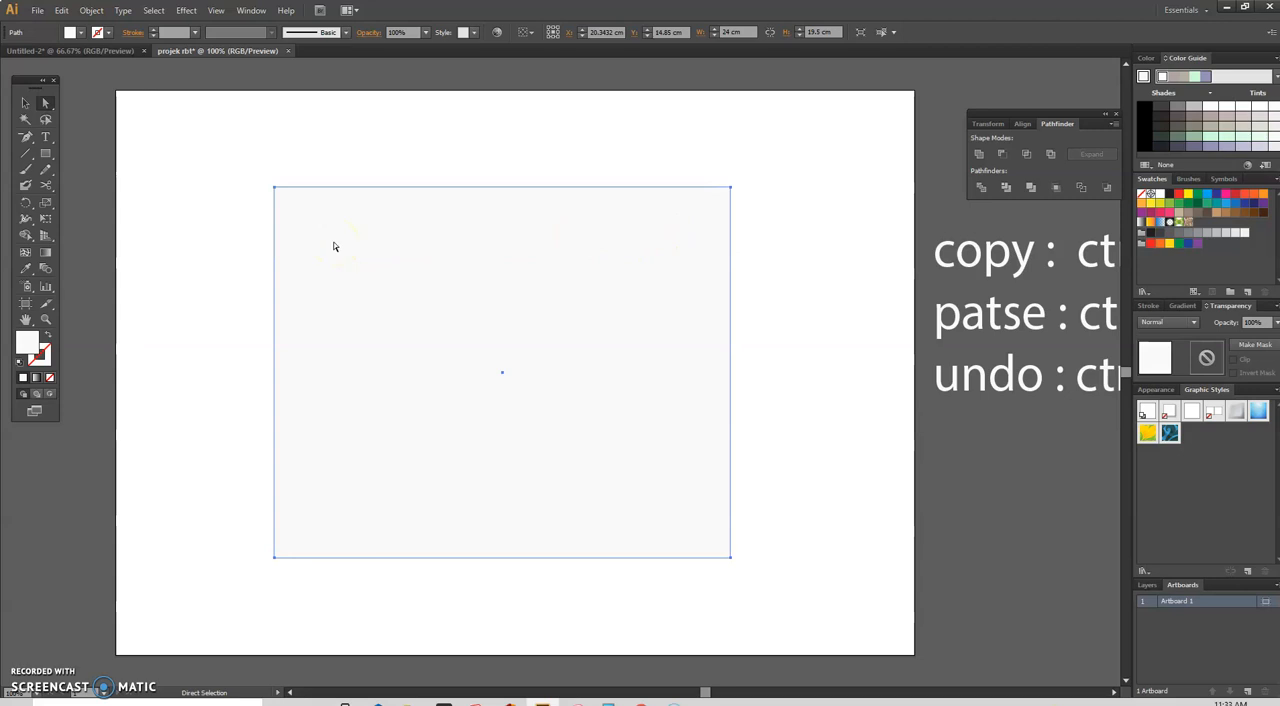
left_click(47, 156)
left_click(102, 51)
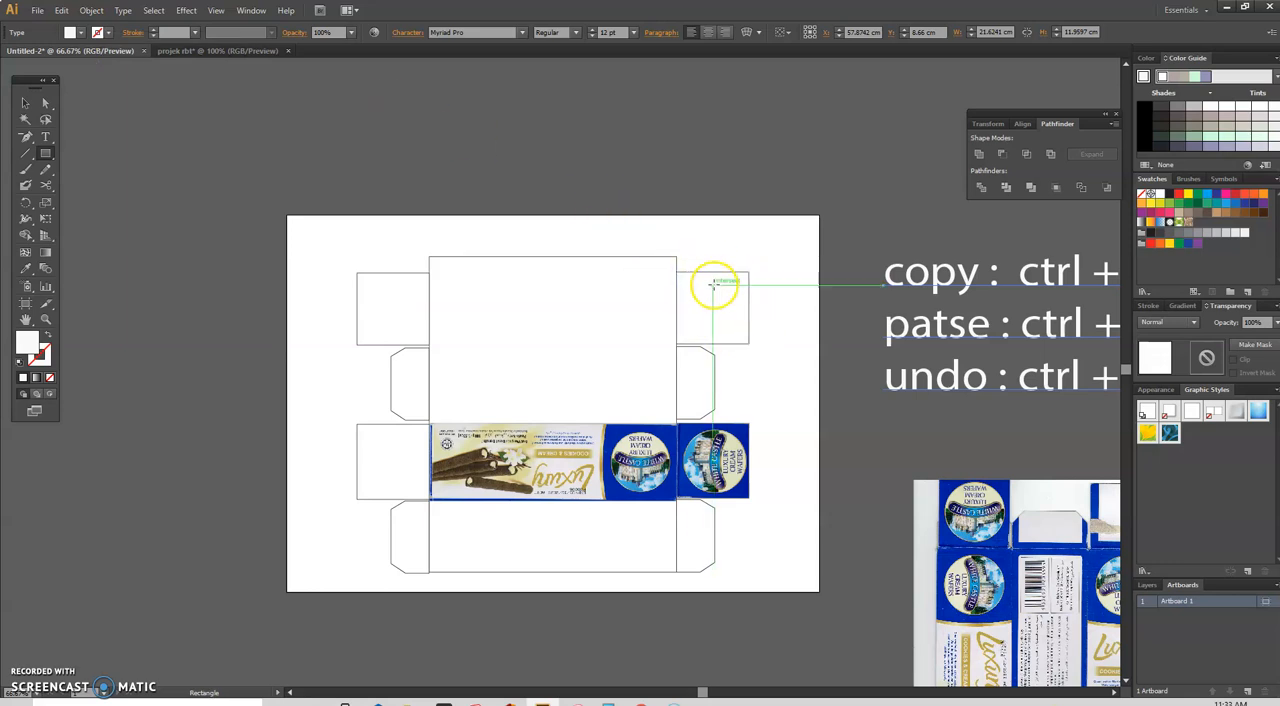
scroll(730, 296, "up", 3)
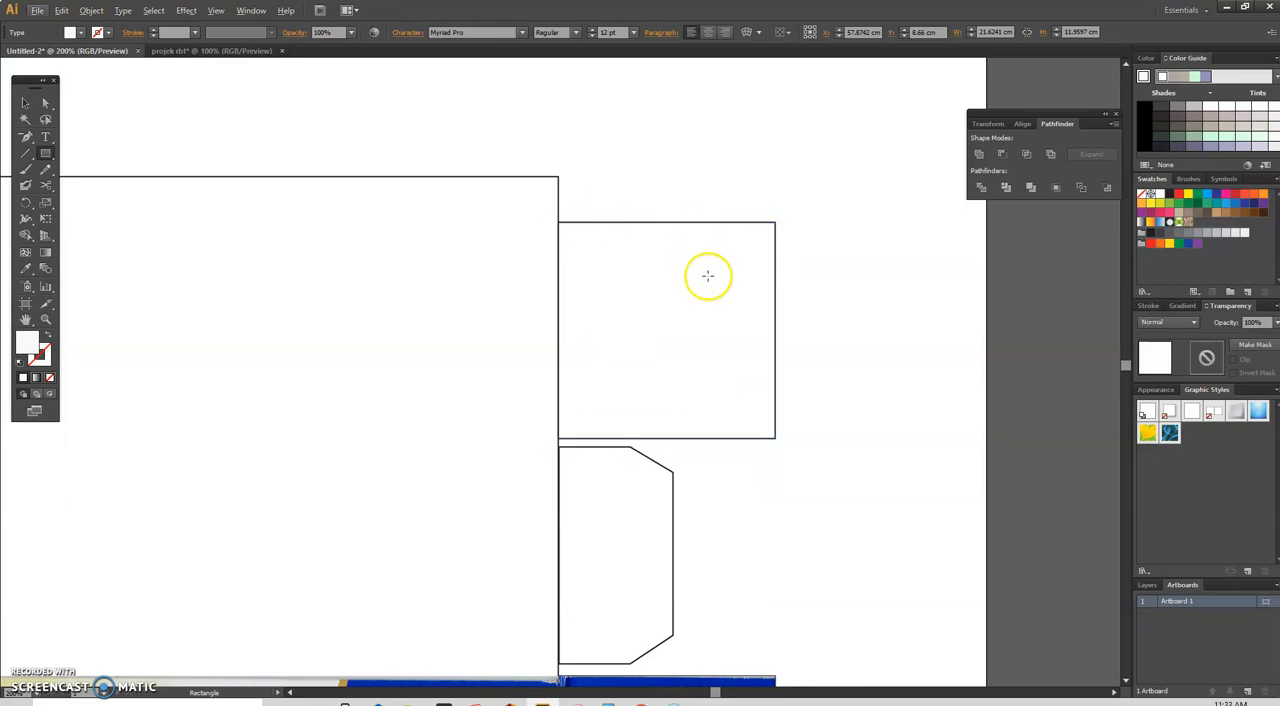
scroll(663, 394, "down", 1)
scroll(630, 474, "down", 1)
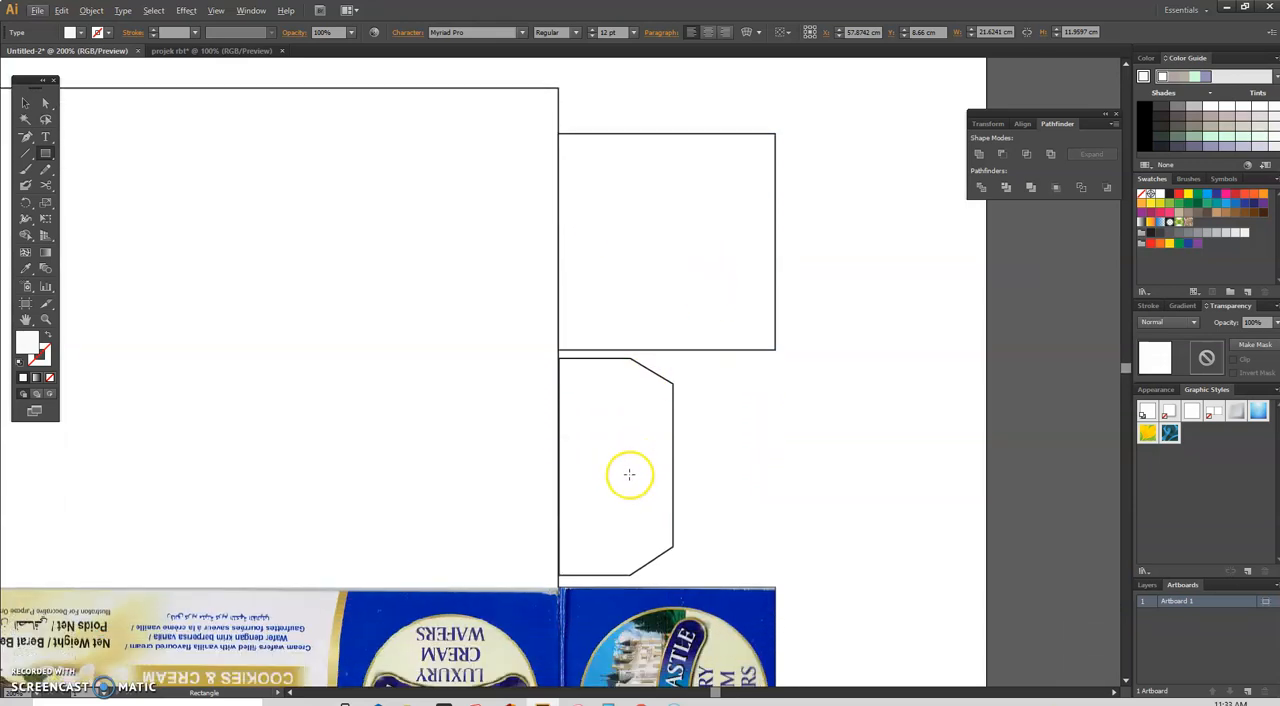
scroll(625, 472, "down", 3)
scroll(625, 471, "up", 2)
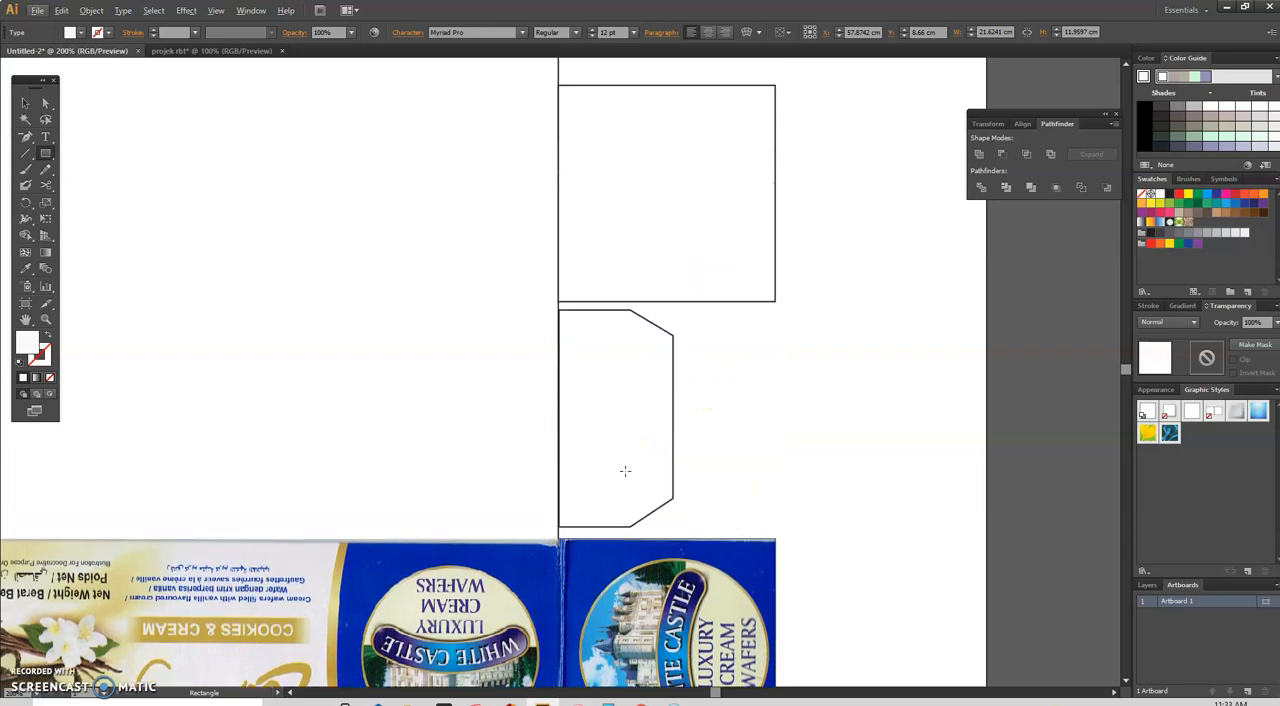
scroll(625, 471, "up", 2)
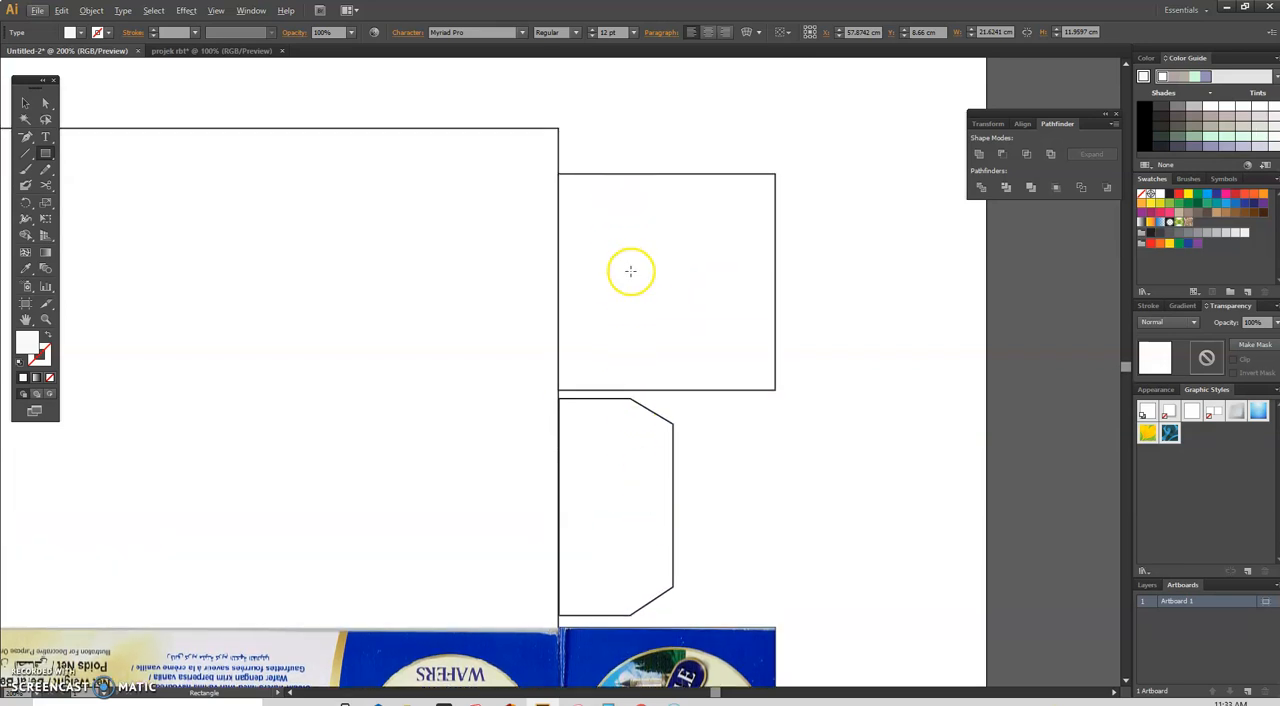
left_click(240, 52)
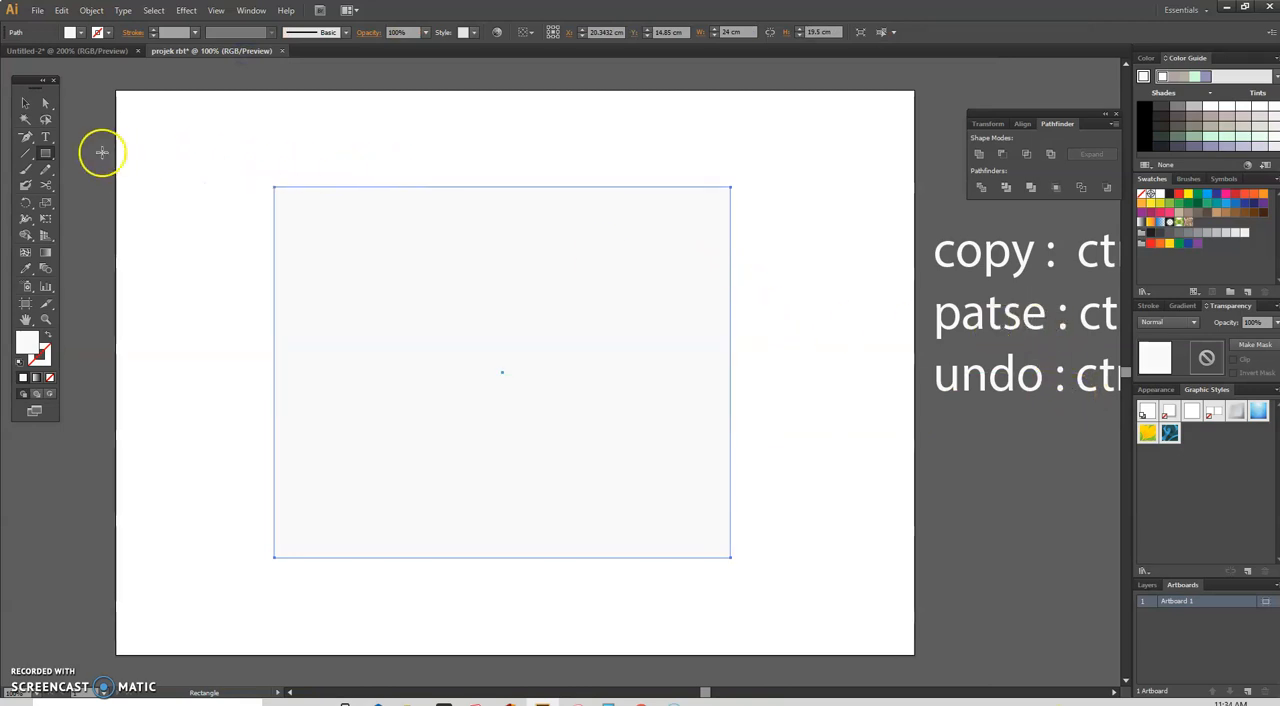
Step: Sketch a rectangle about 4 by 1.7 cm above the main panel and create another exactly 5.7 cm wide and 5.3 cm high
left_click_drag(556, 109, 635, 142)
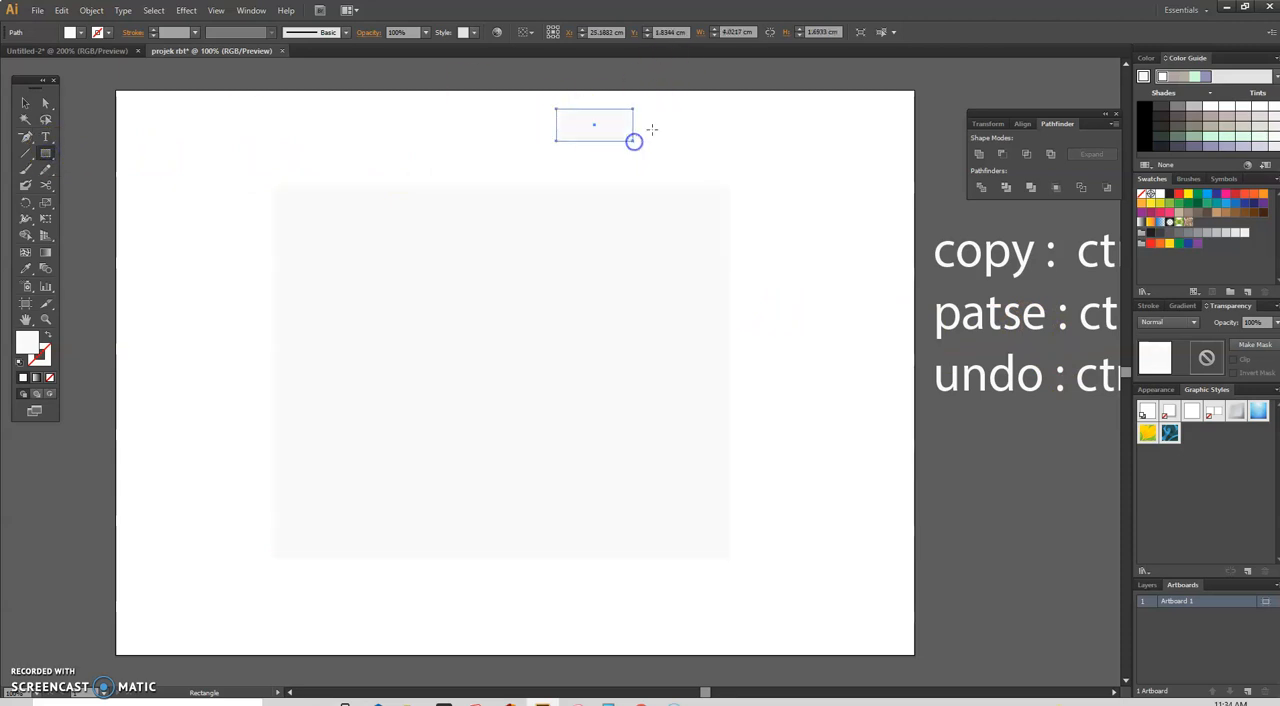
left_click(594, 124)
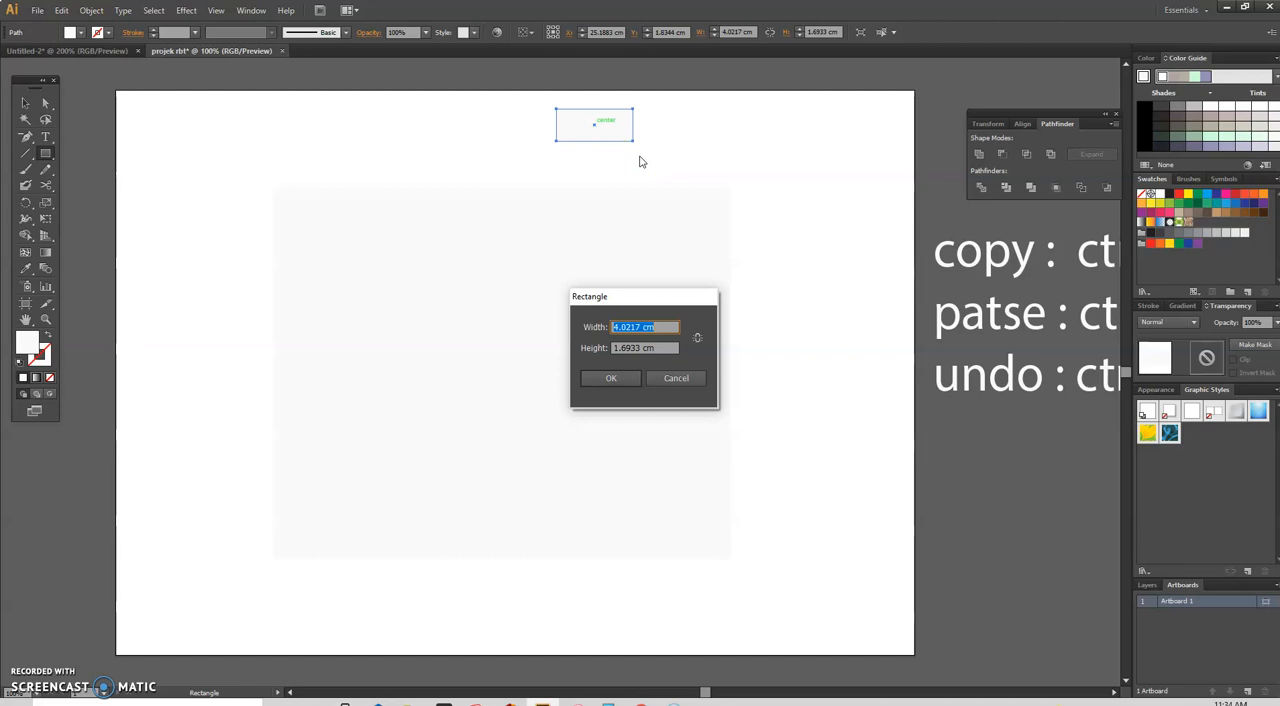
type("5.7")
left_click(636, 347)
left_click_drag(641, 347, 580, 344)
type("5")
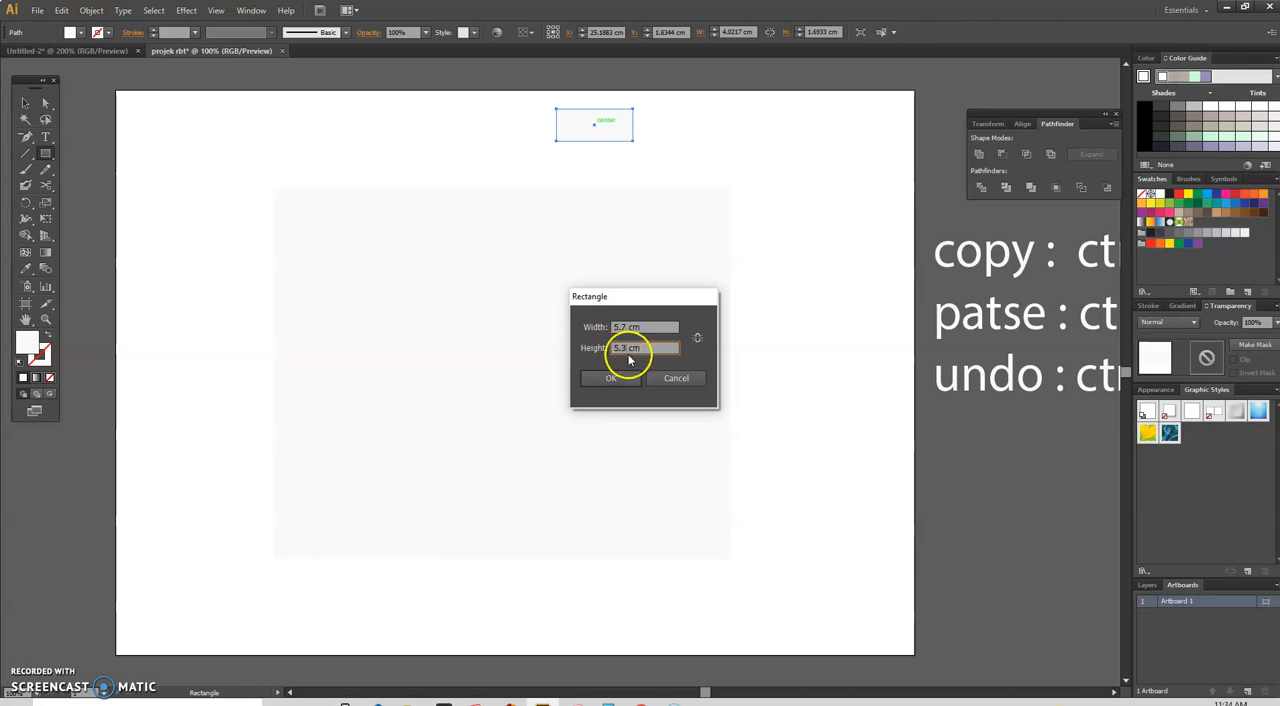
left_click(613, 380)
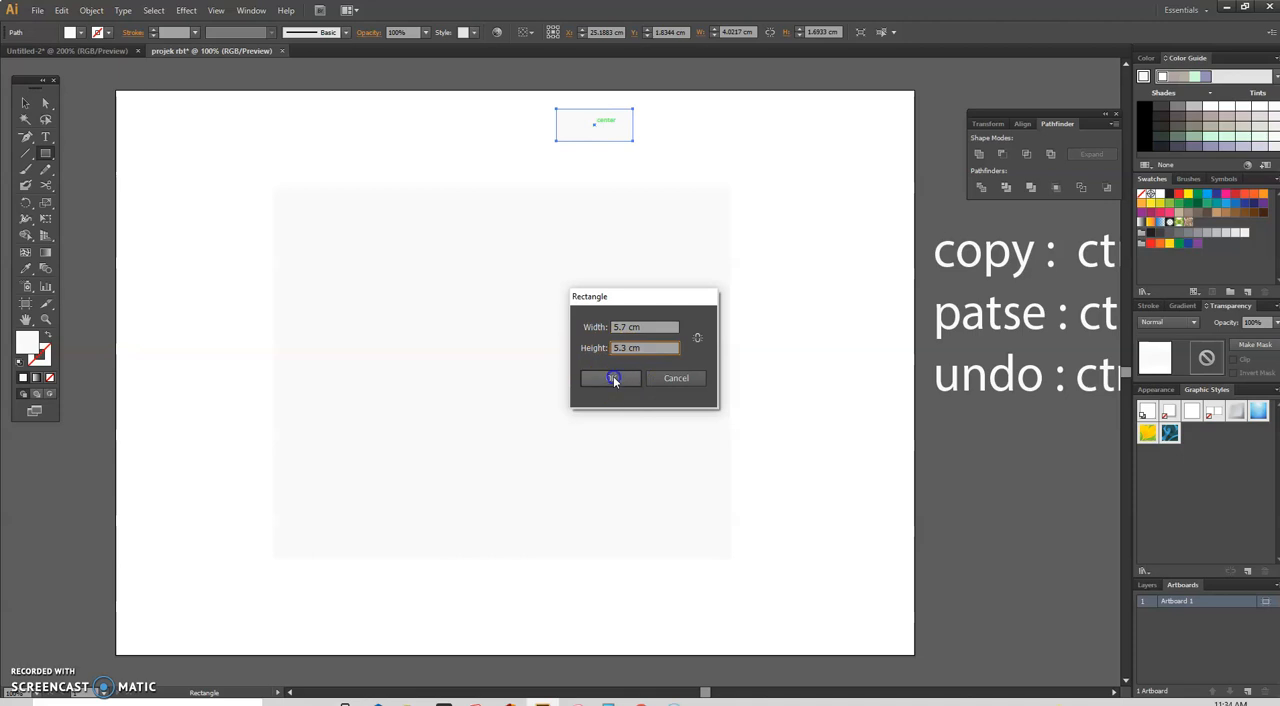
Step: Move the 5.7 by 5.3 cm rectangle into the empty space right of the main panel, near its upper edge
left_click(45, 103)
left_click_drag(651, 144, 821, 210)
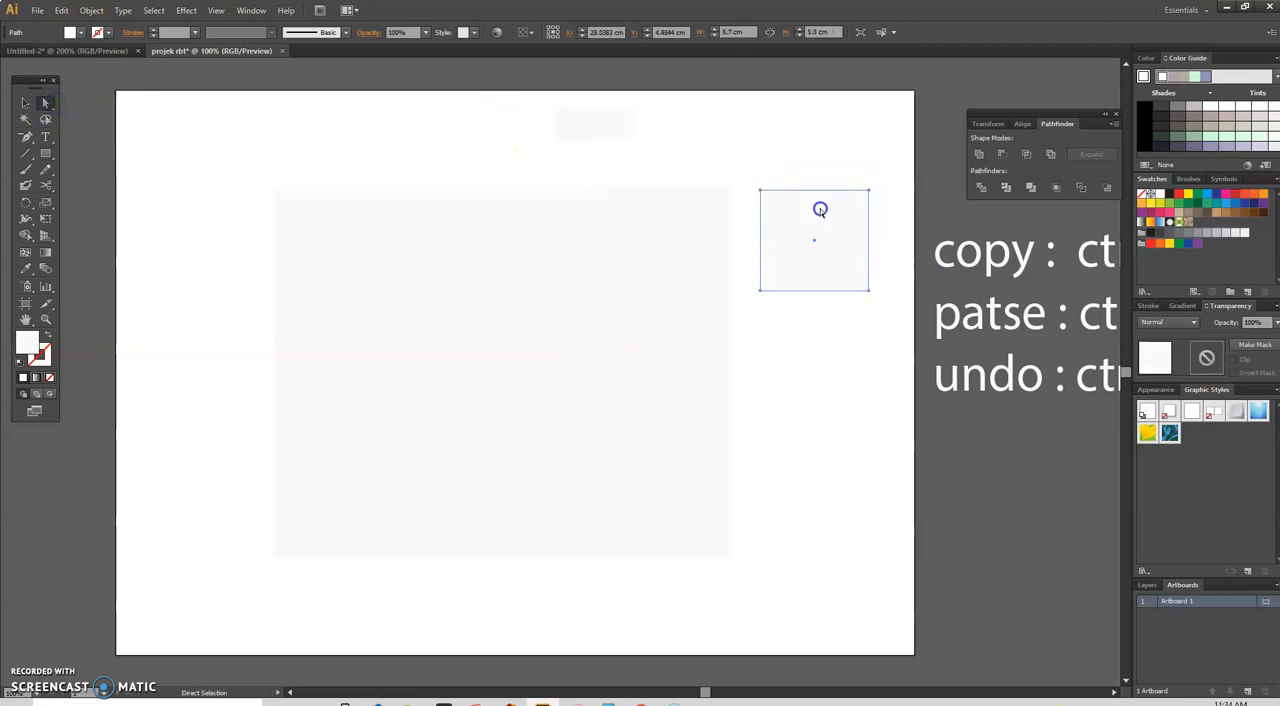
left_click(660, 309)
Step: Fill the 5.7 by 5.3 cm rectangle with a medium grey, A8A5A5
left_click(800, 252)
double_click(33, 350)
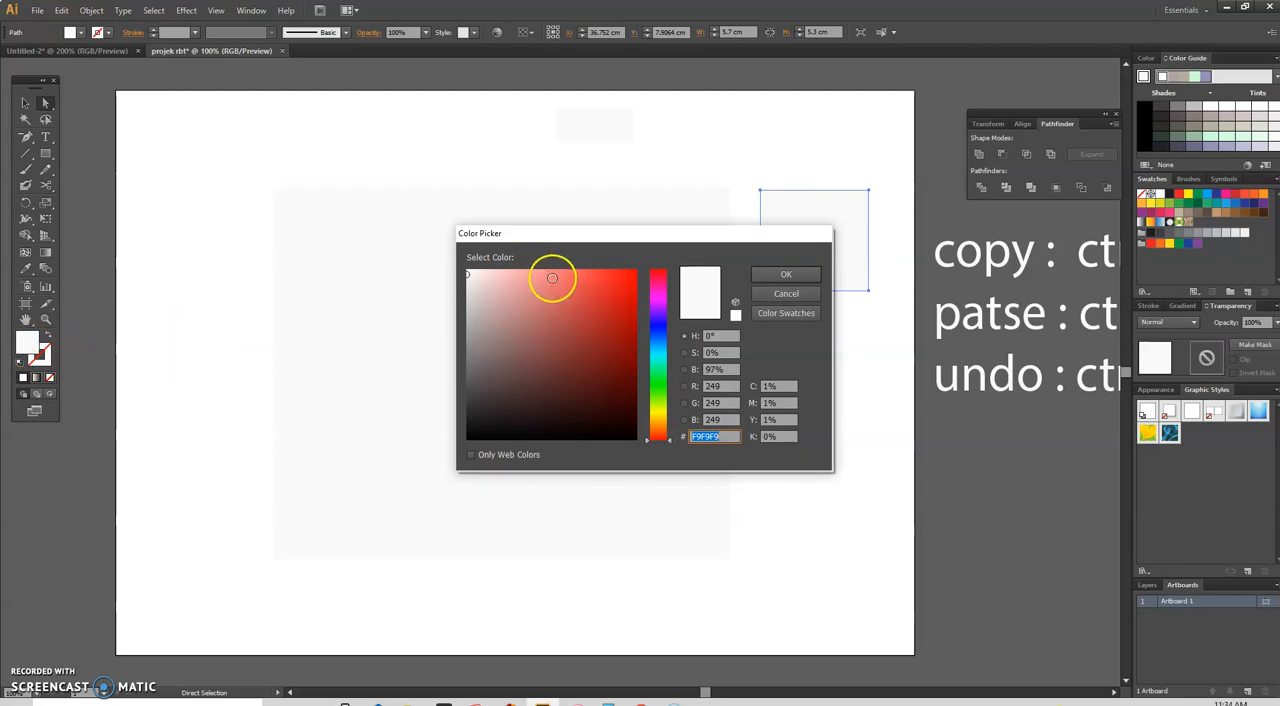
left_click(534, 274)
left_click(469, 327)
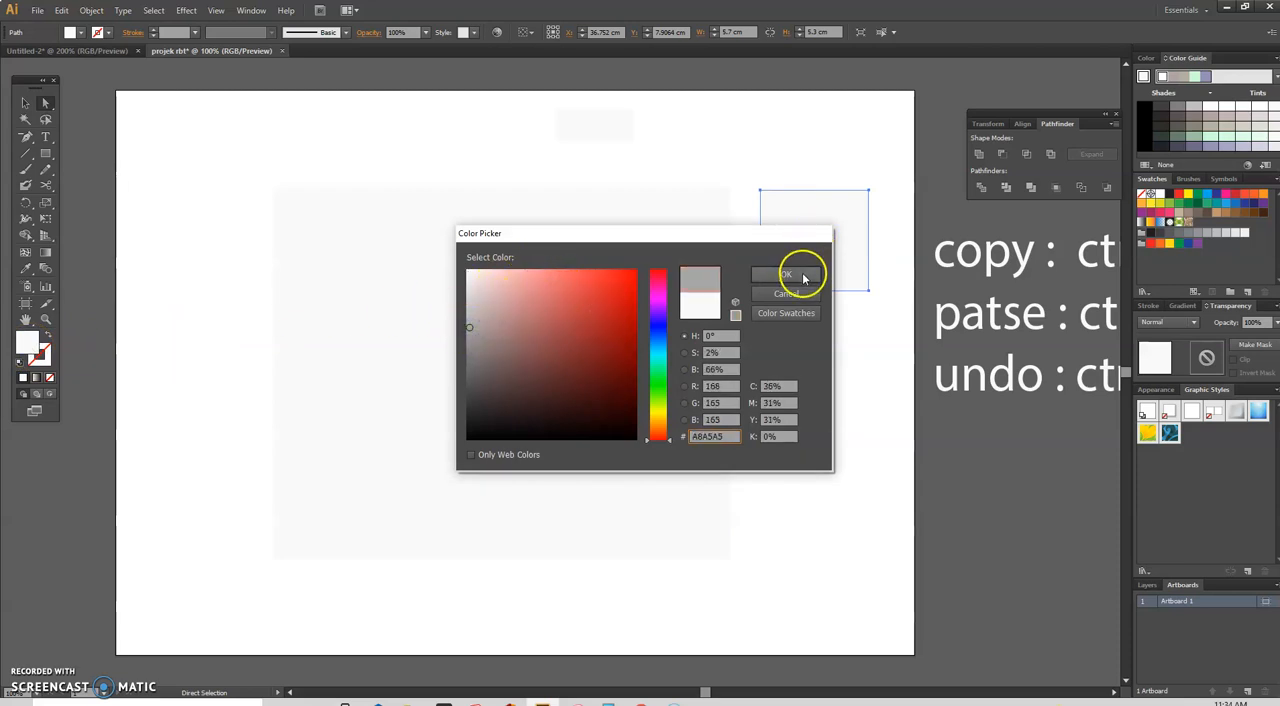
left_click(786, 274)
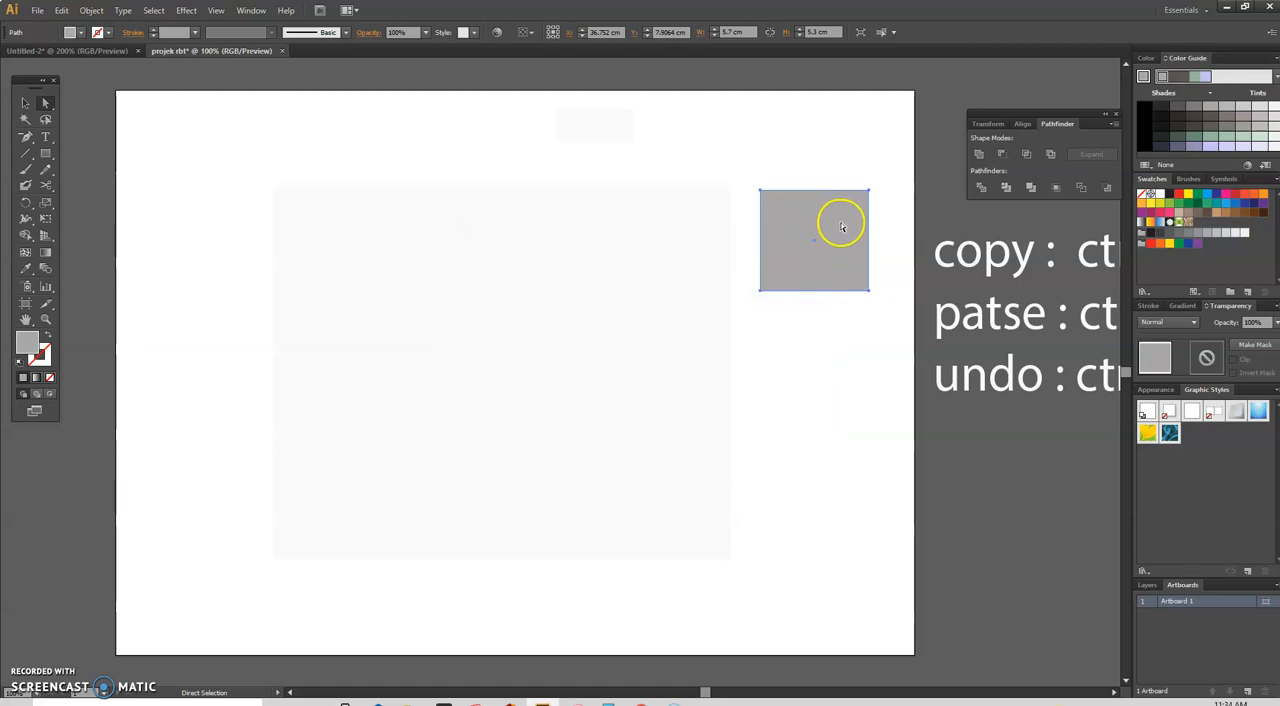
double_click(29, 341)
left_click(774, 295)
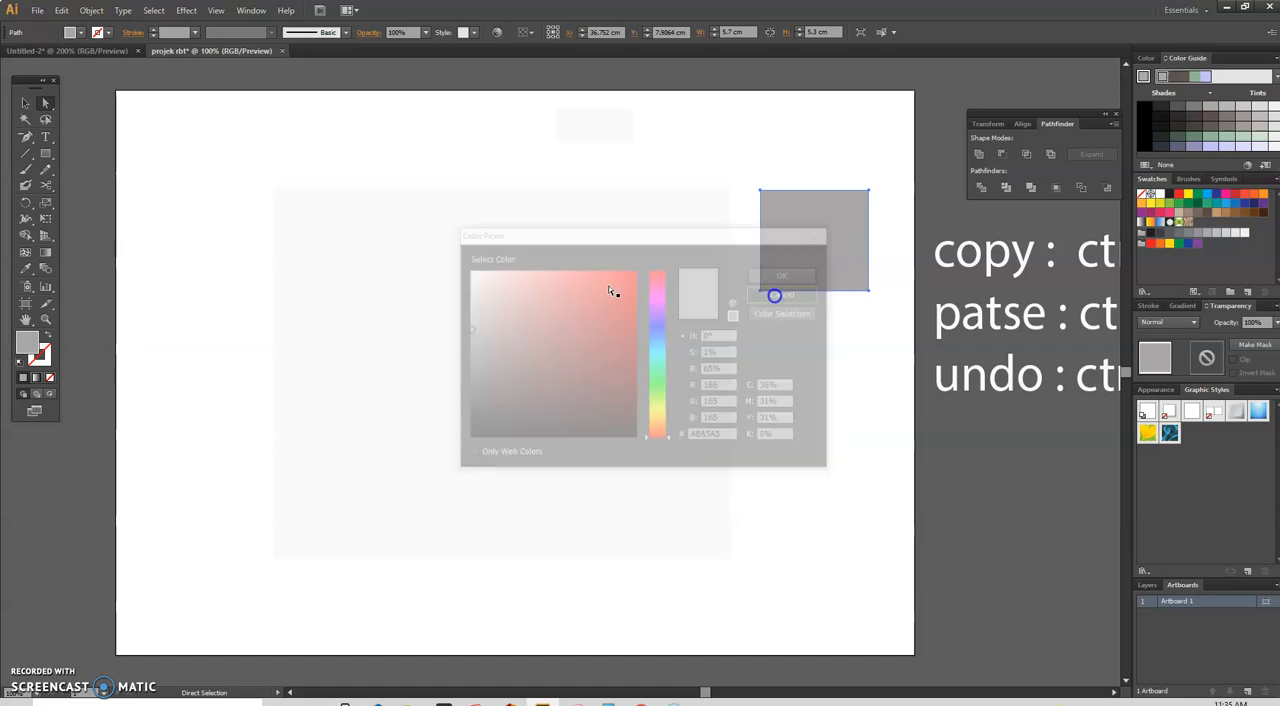
left_click(27, 345)
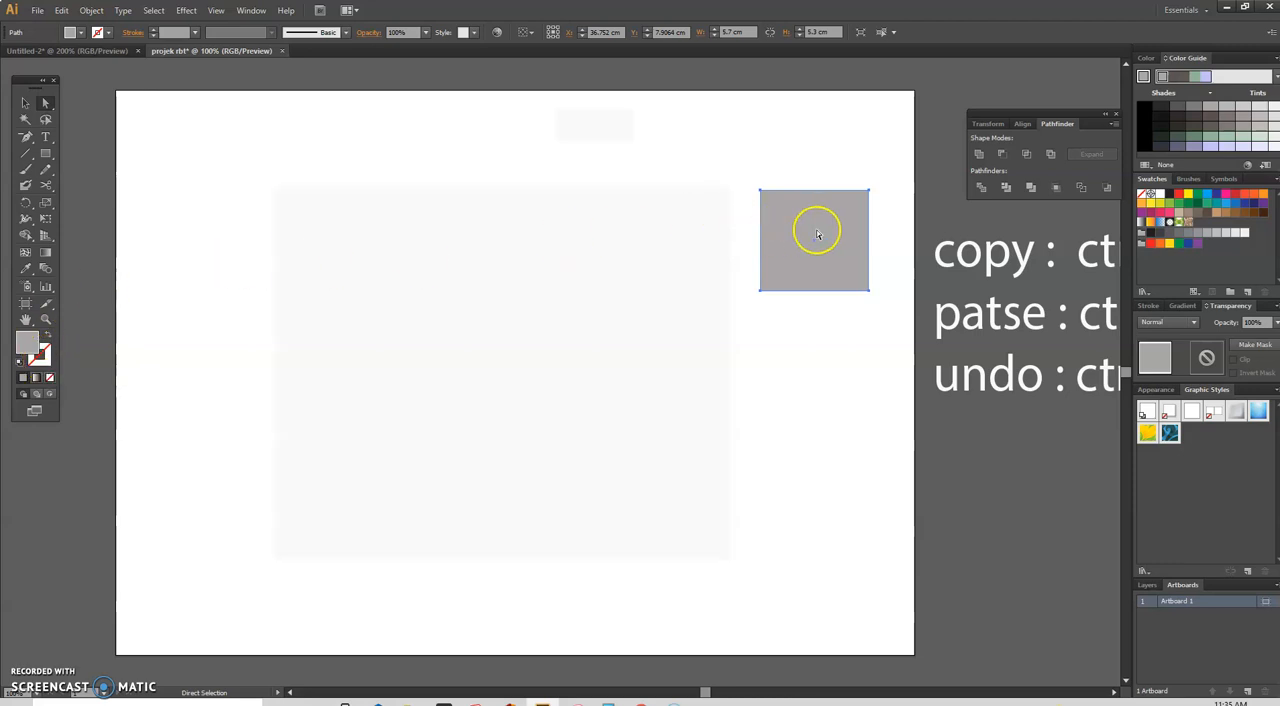
Step: Move the grey rectangle flush against the main panel's right edge, with the top edges of both aligned
left_click_drag(826, 219, 797, 213)
left_click(829, 362)
left_click(791, 235)
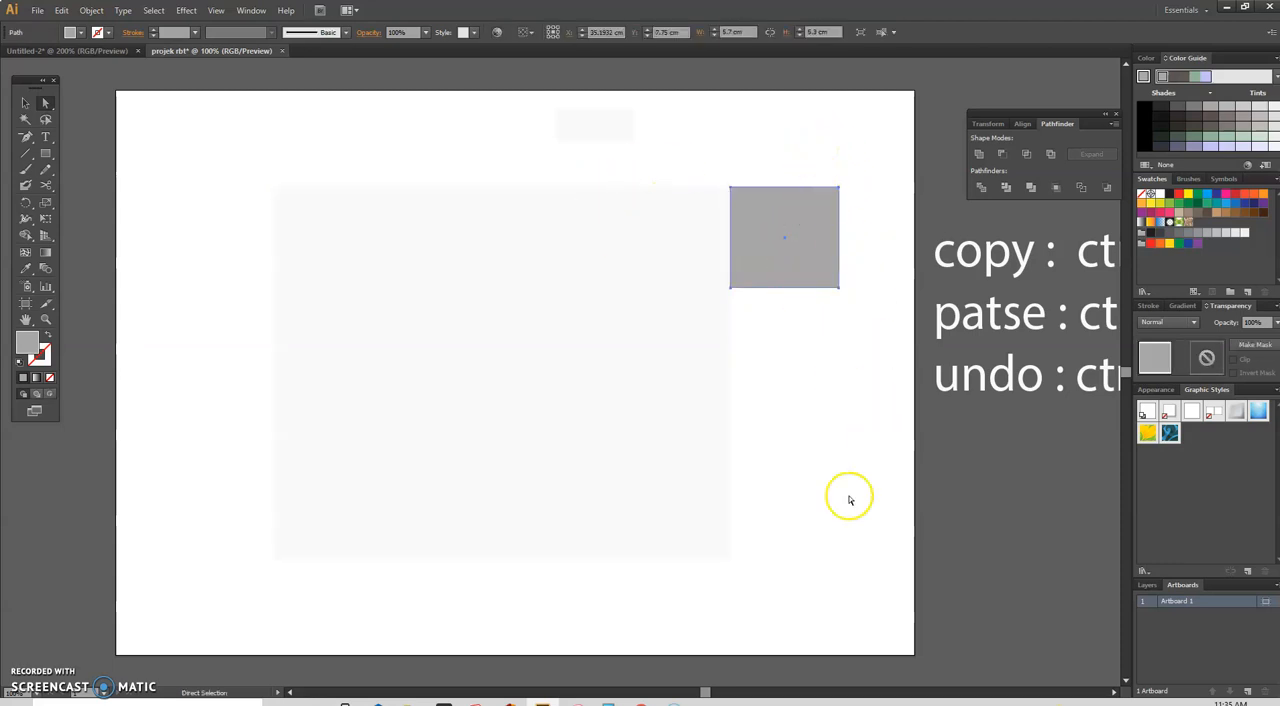
mouse_move(708, 690)
left_mouse_down()
mouse_move(728, 693)
mouse_move(713, 692)
left_mouse_up()
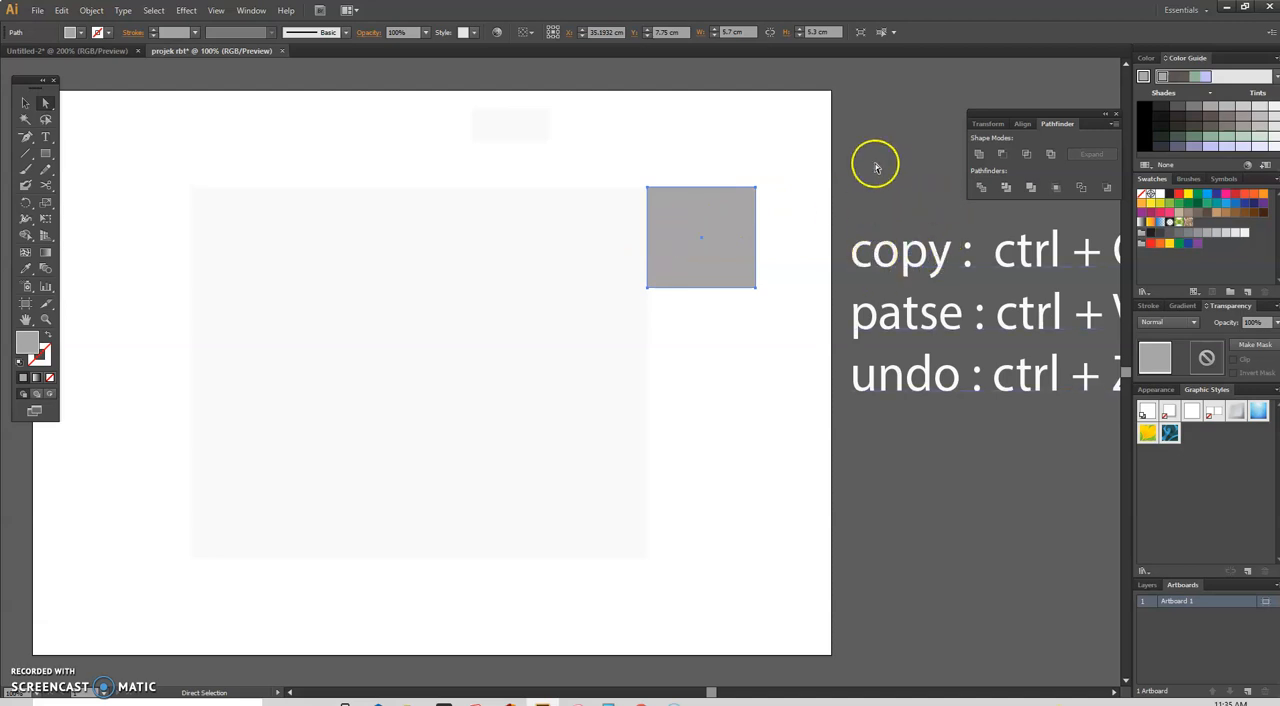
left_click(885, 257)
scroll(885, 258, "up", 3)
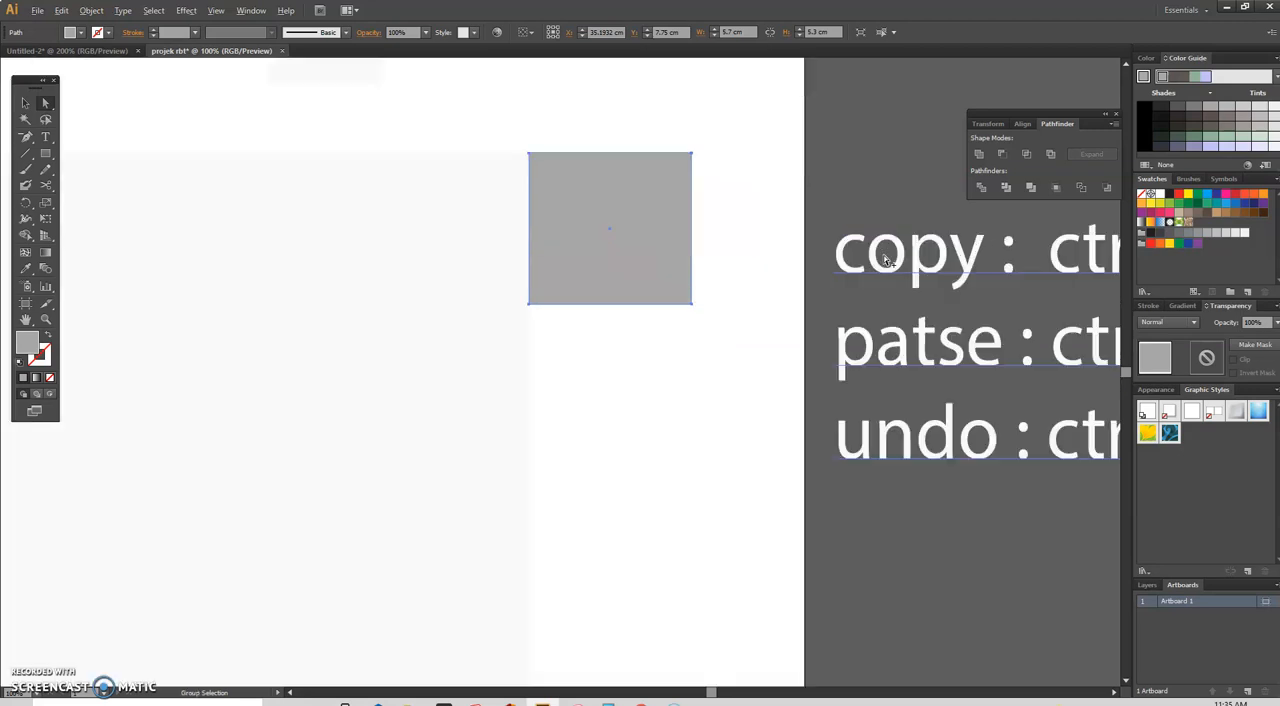
scroll(885, 260, "up", 4)
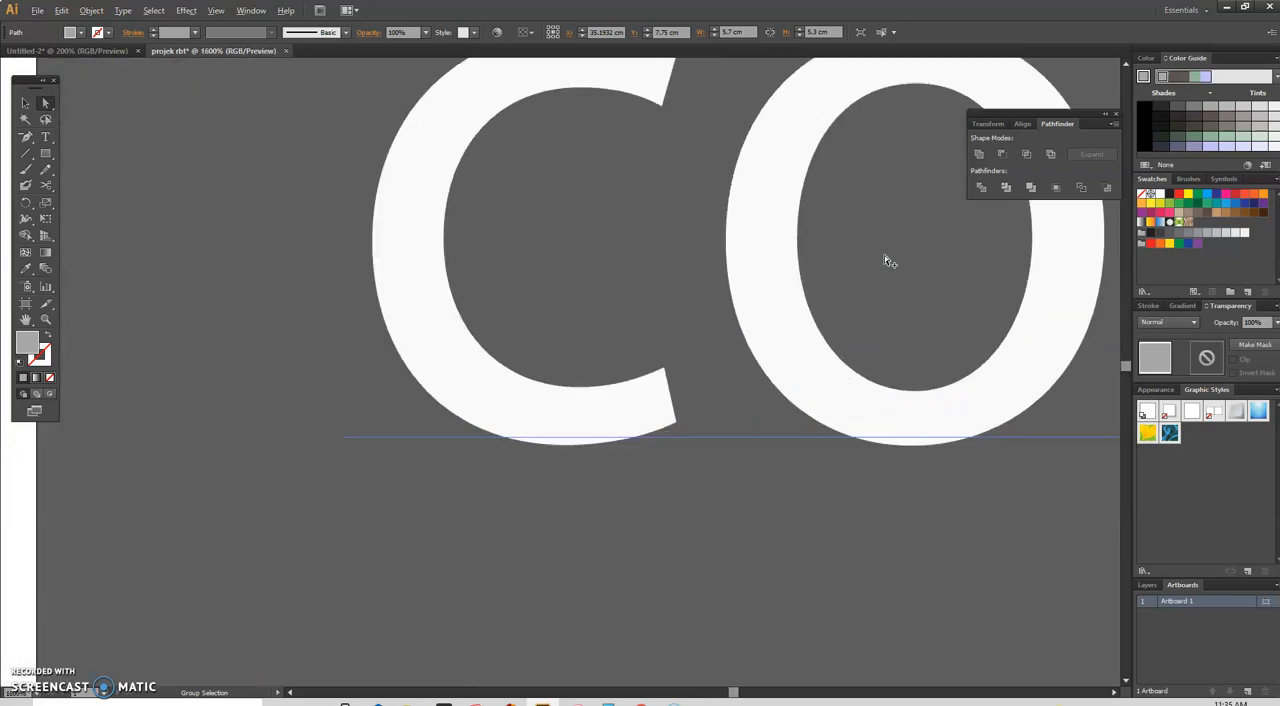
scroll(885, 261, "down", 1)
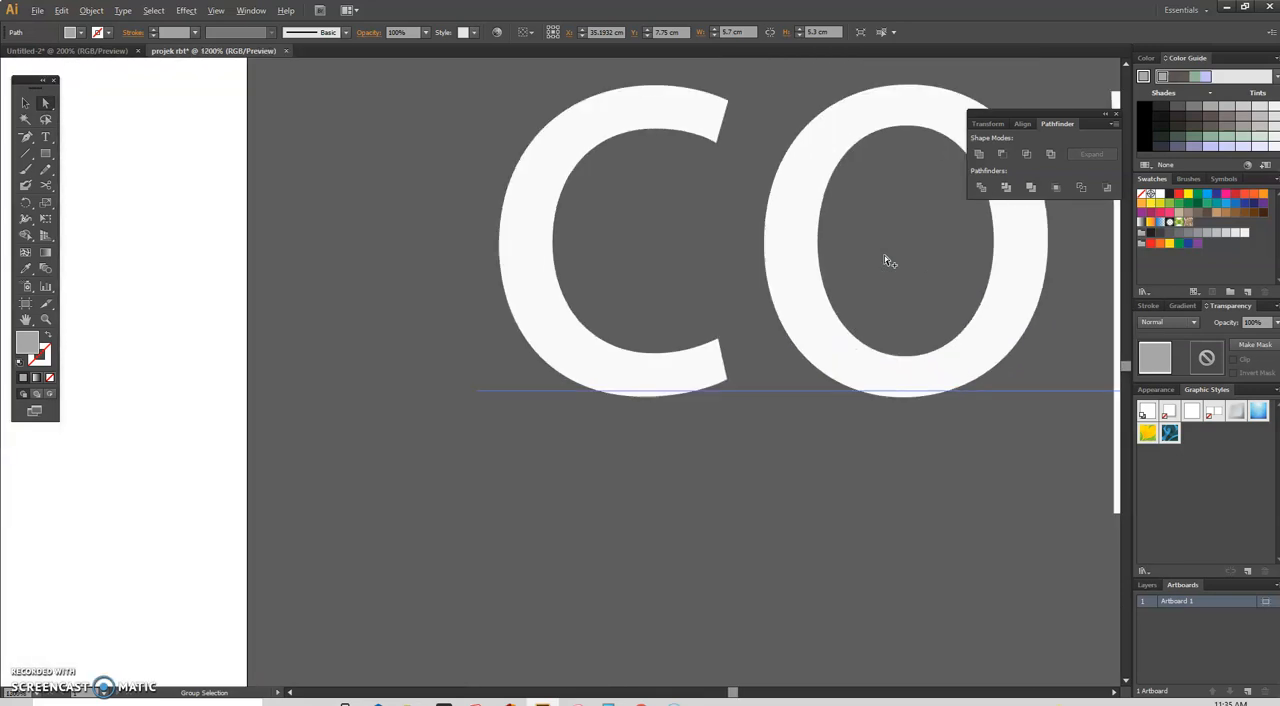
scroll(885, 260, "down", 4)
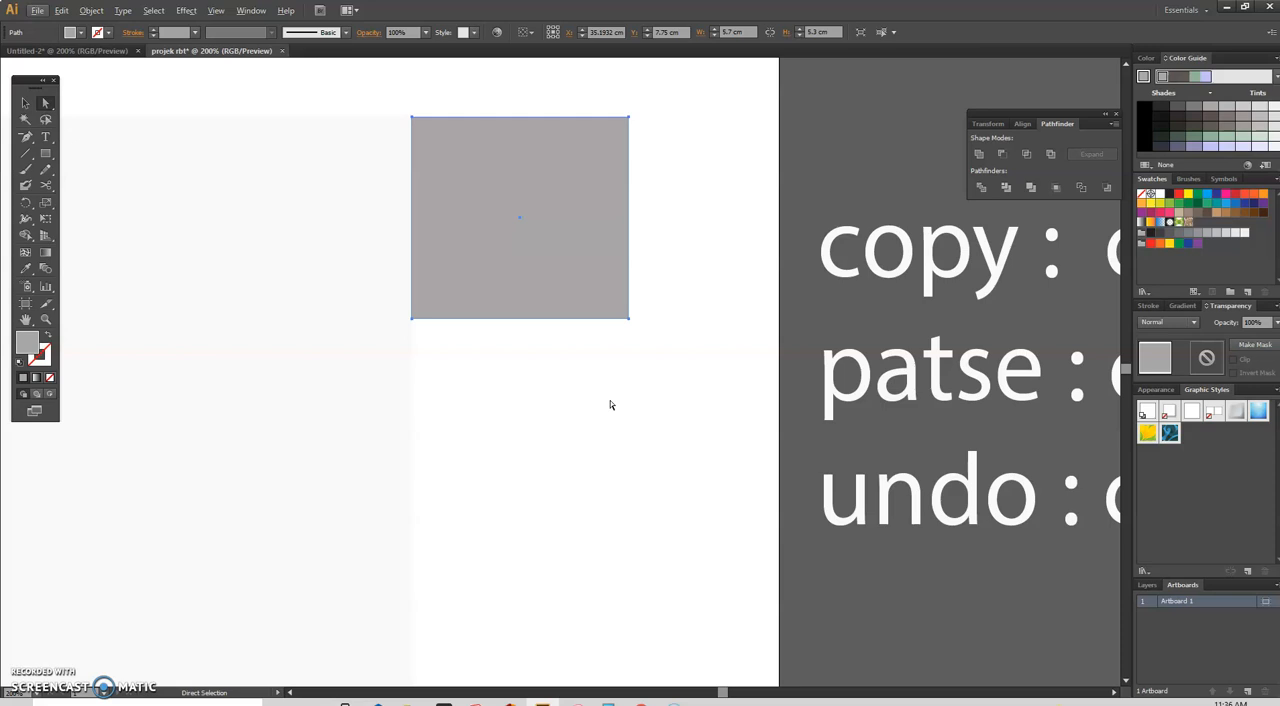
Step: Deselect the grey rectangle and inspect closely the seam where it meets the main panel's right edge
left_click(610, 400)
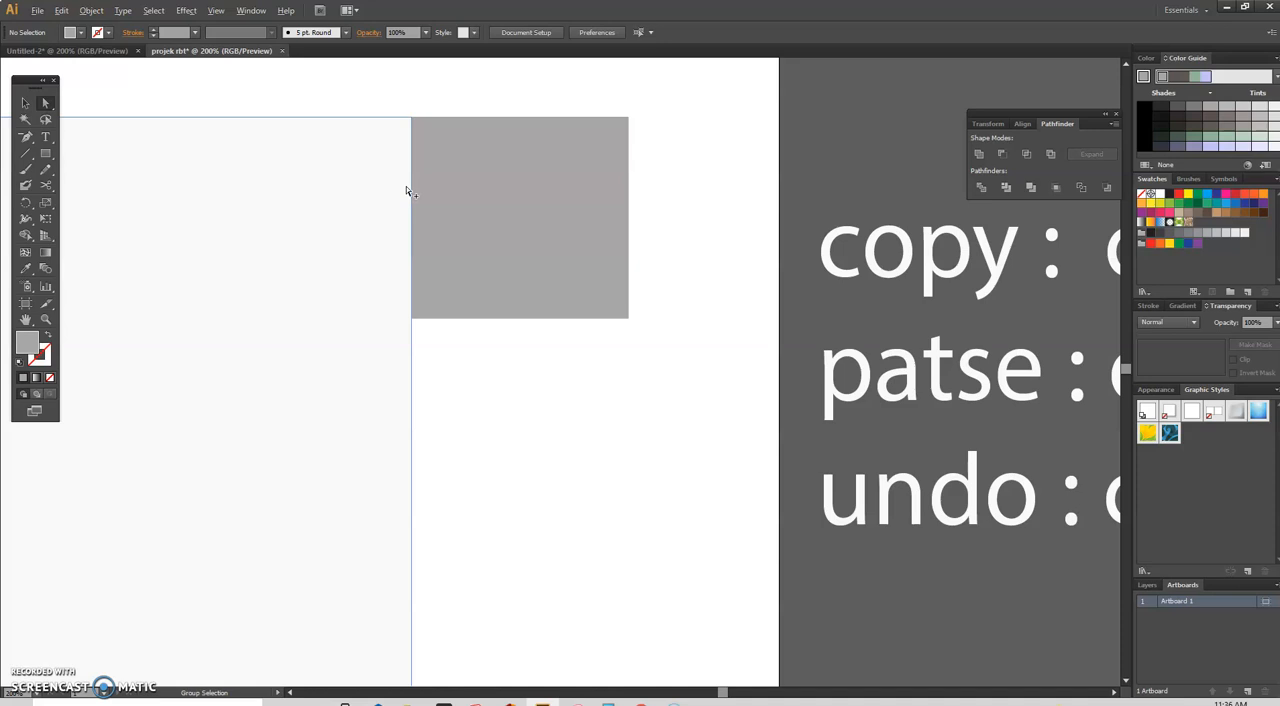
scroll(407, 192, "up", 5)
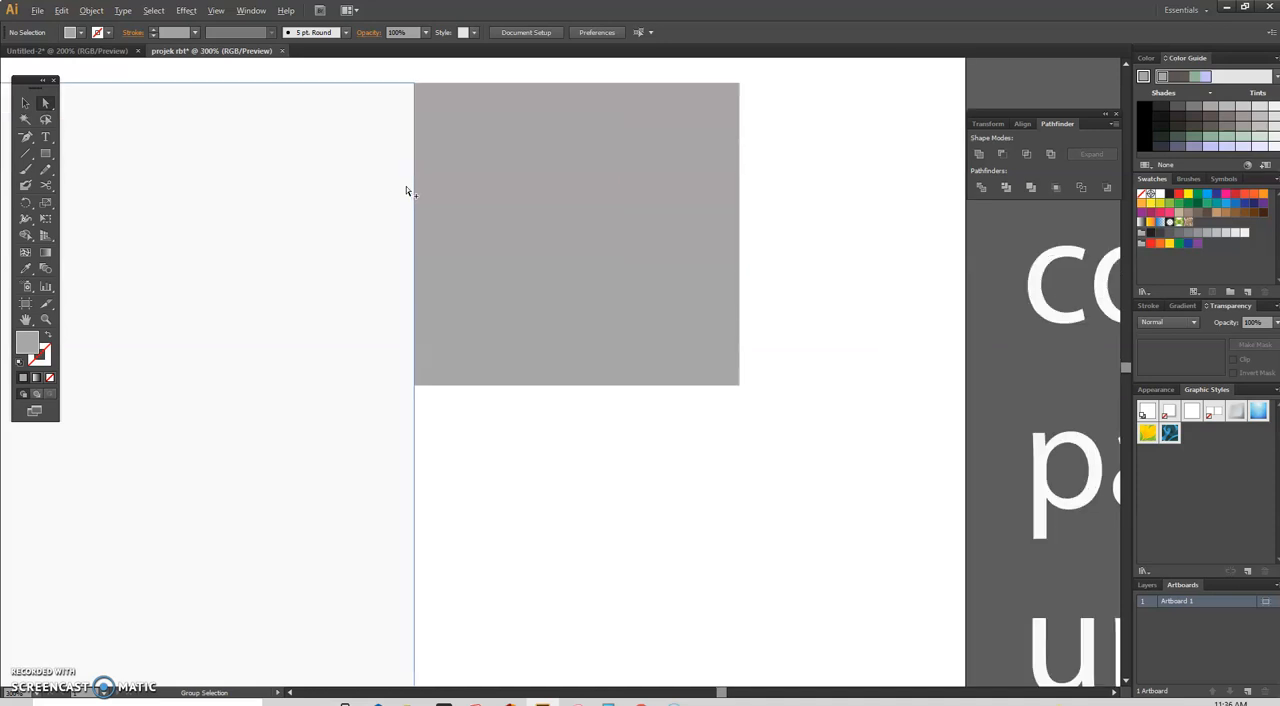
scroll(407, 192, "up", 5)
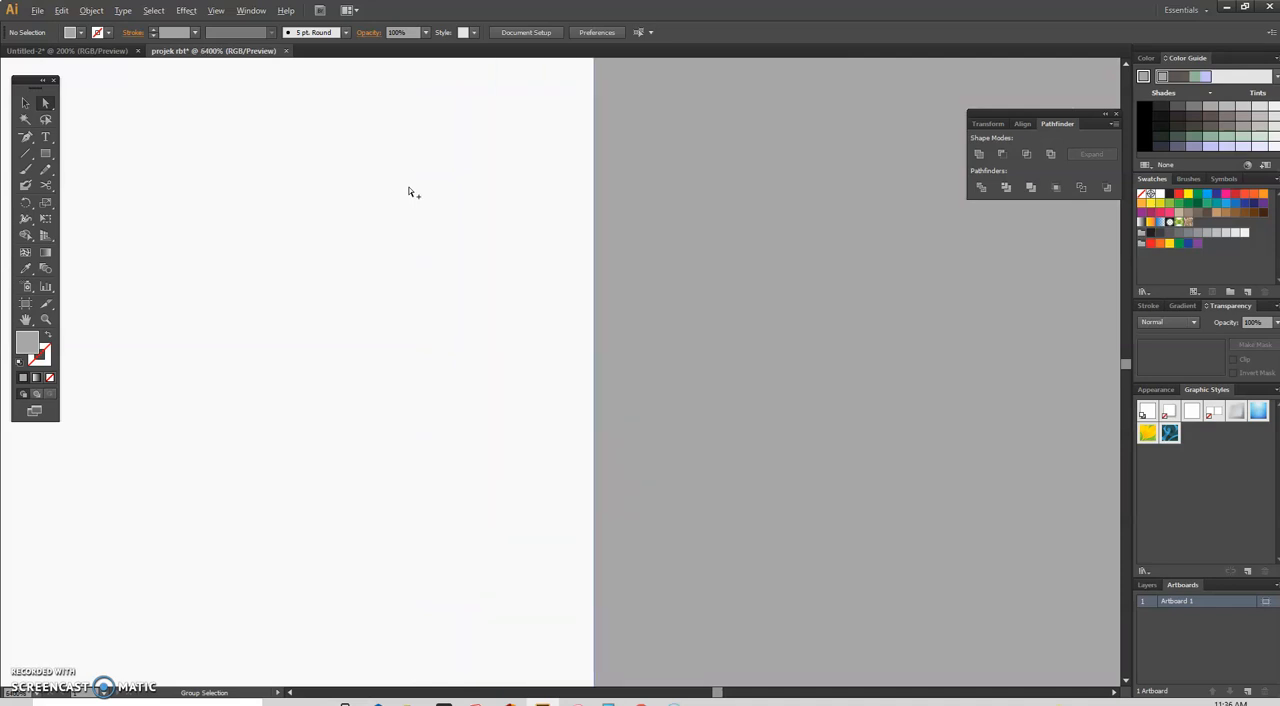
scroll(408, 192, "down", 7)
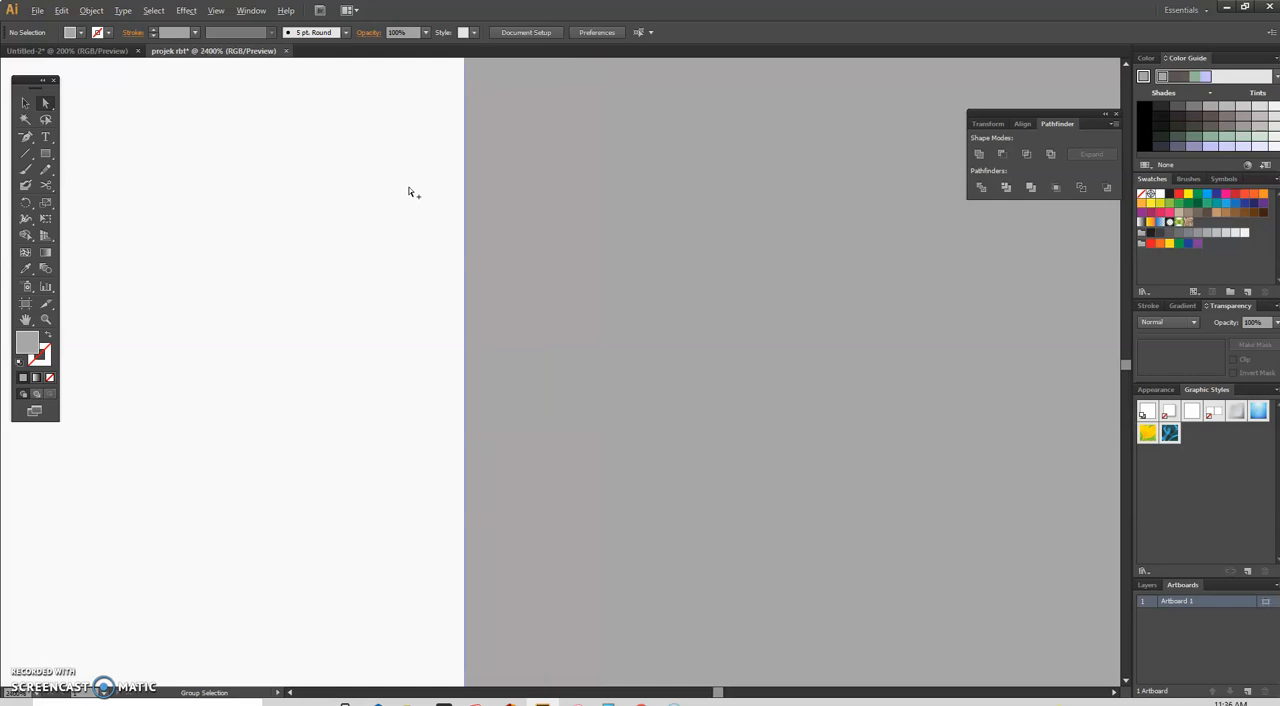
scroll(408, 192, "down", 4)
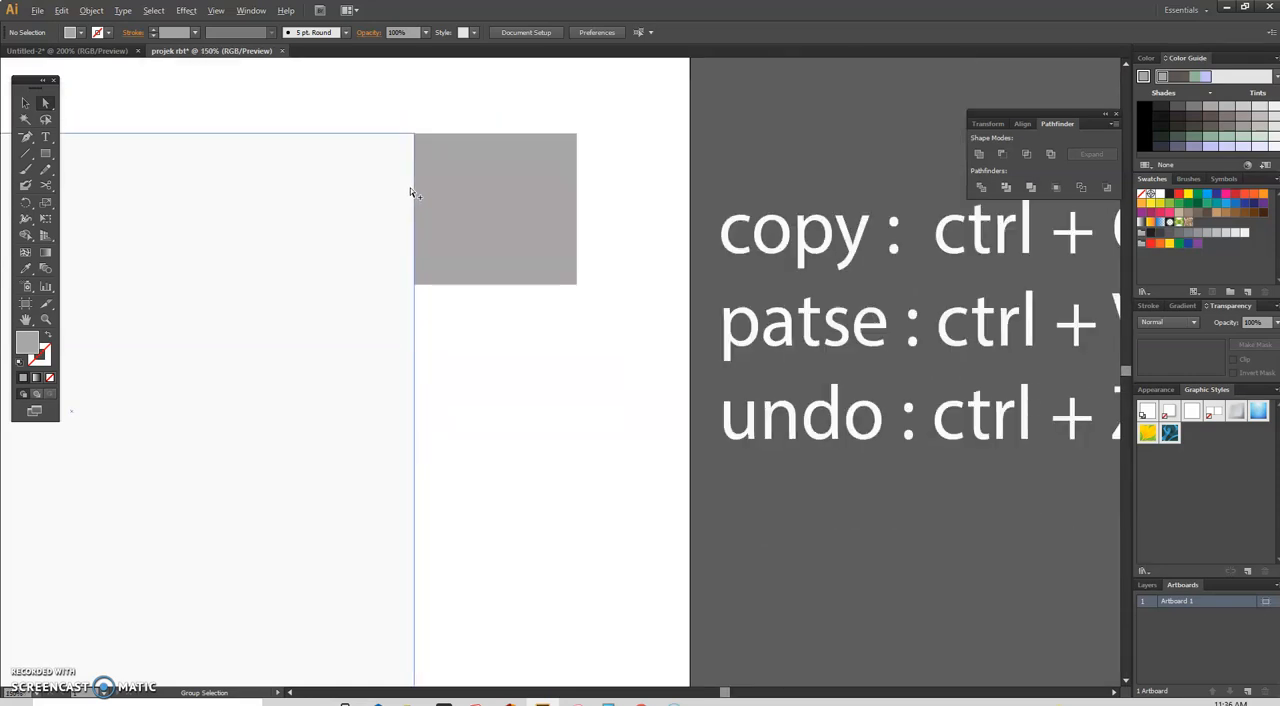
scroll(409, 192, "down", 1)
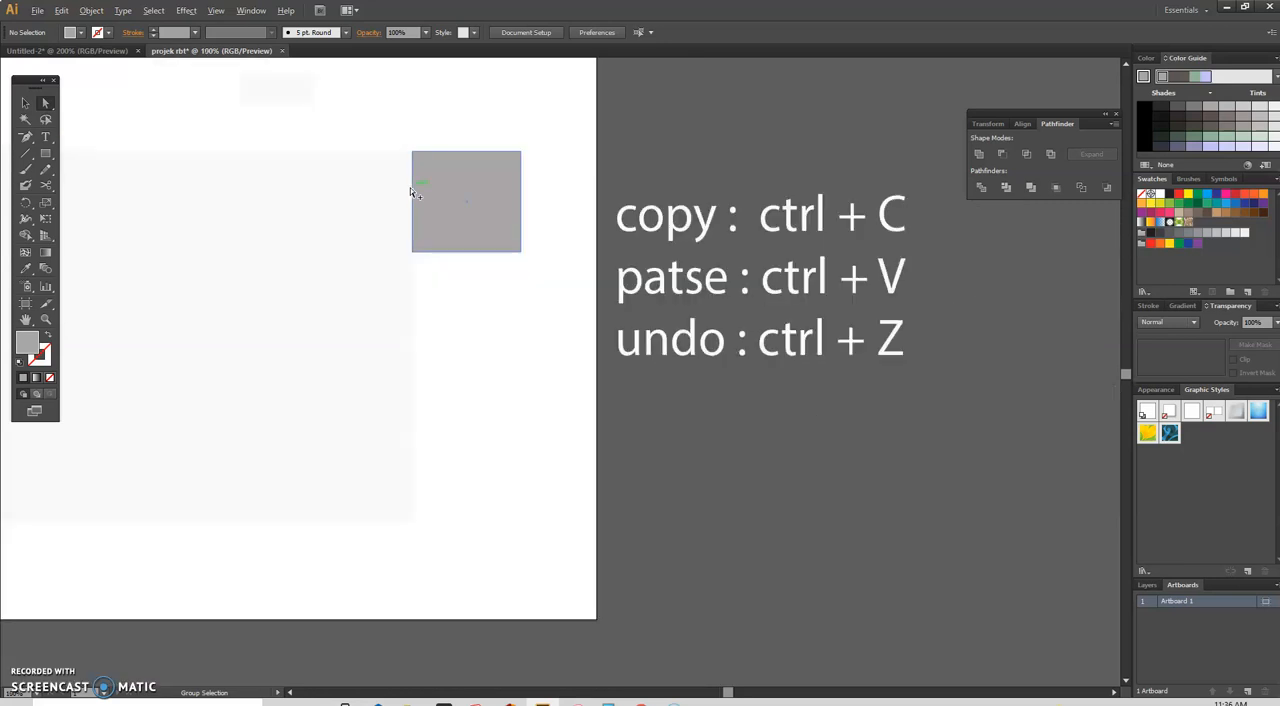
scroll(409, 192, "up", 6)
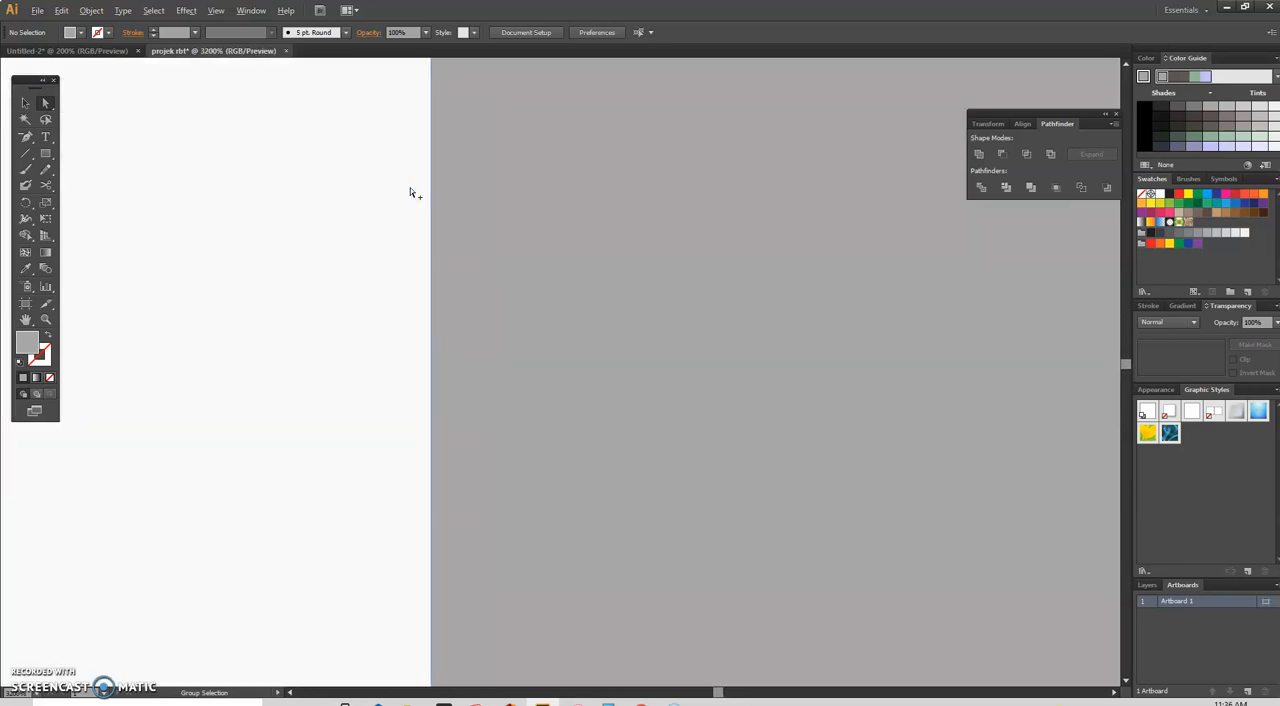
scroll(409, 192, "down", 6)
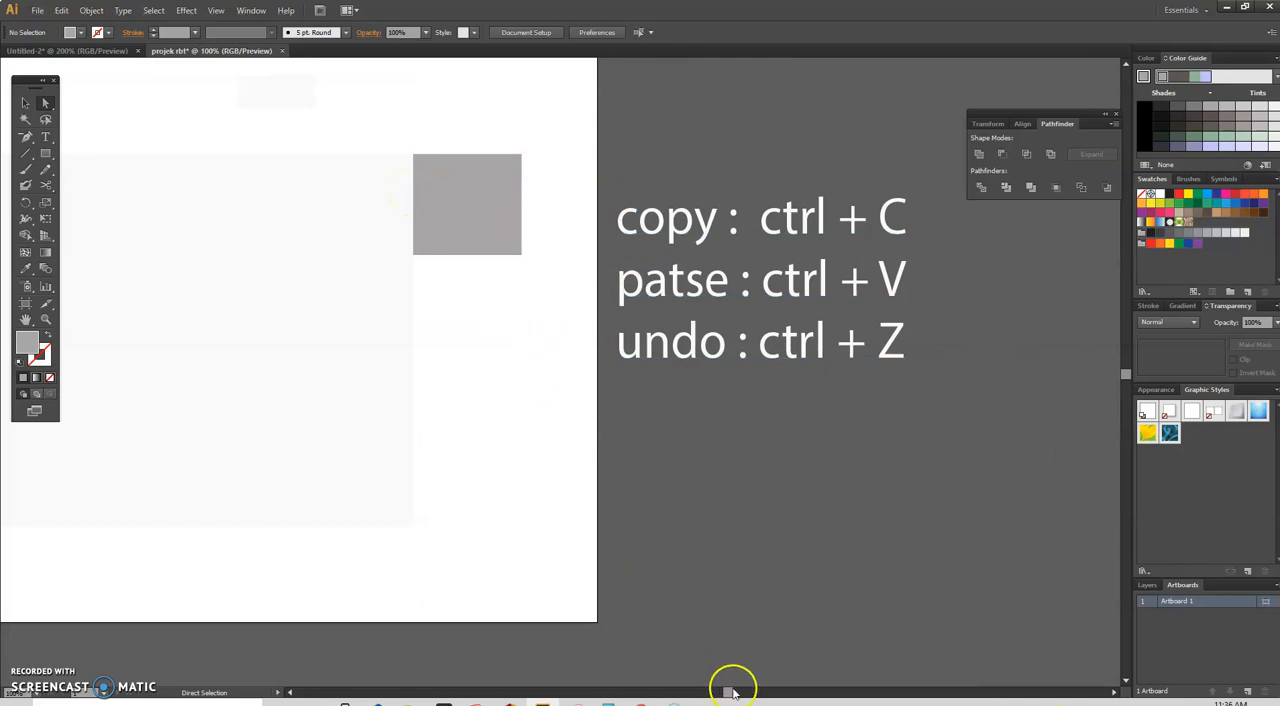
Step: Switch to the reference layout document and examine the chamfered flap below the square side flap
left_click_drag(729, 689, 714, 692)
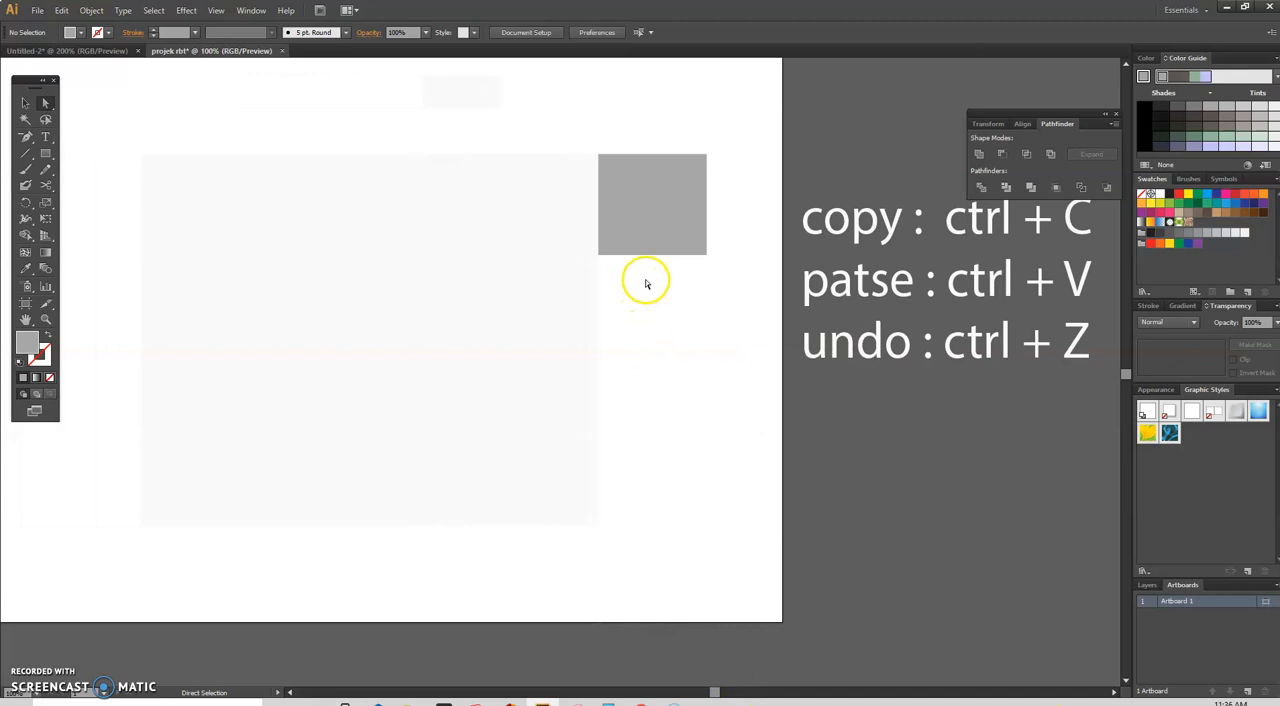
left_click(97, 54)
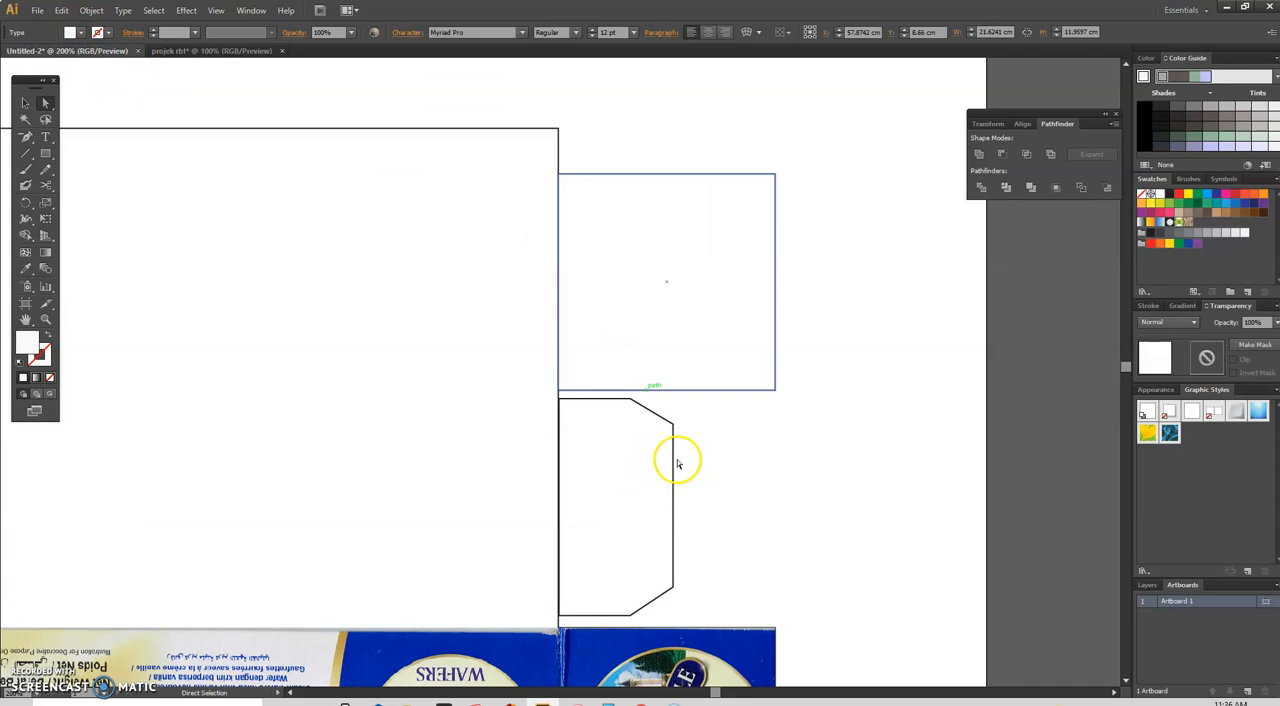
scroll(620, 430, "down", 5)
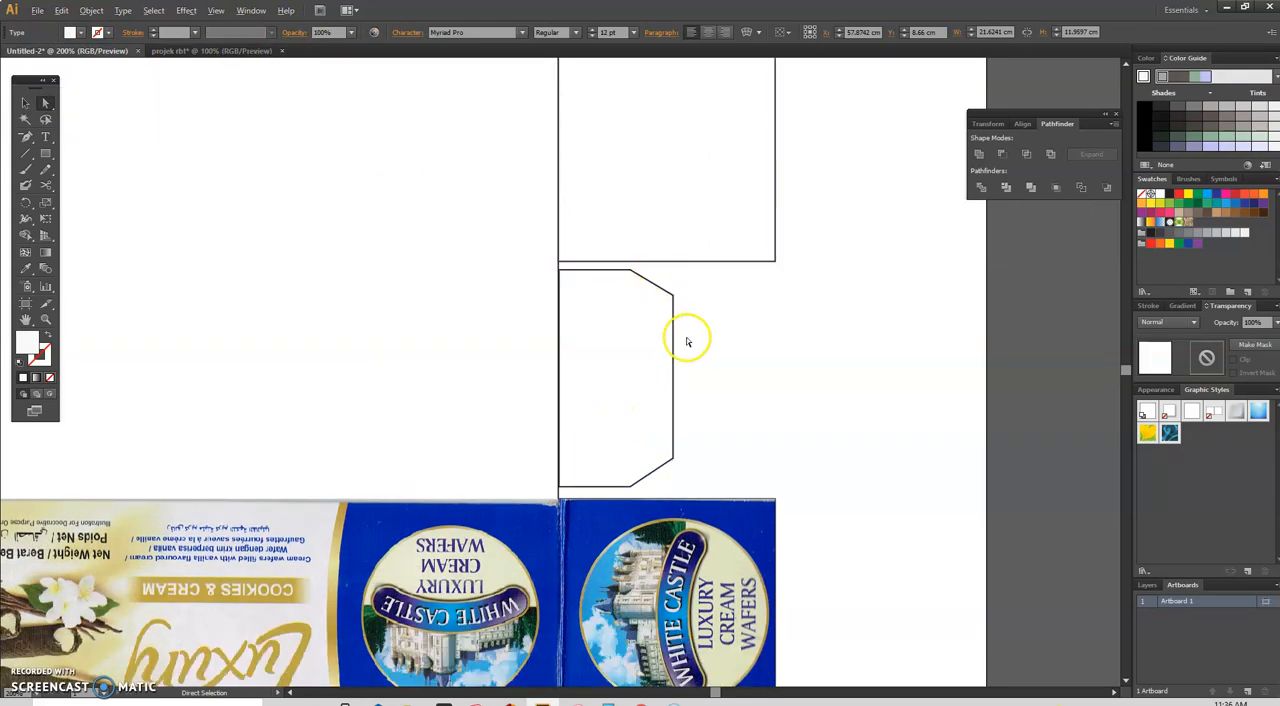
scroll(686, 337, "up", 2)
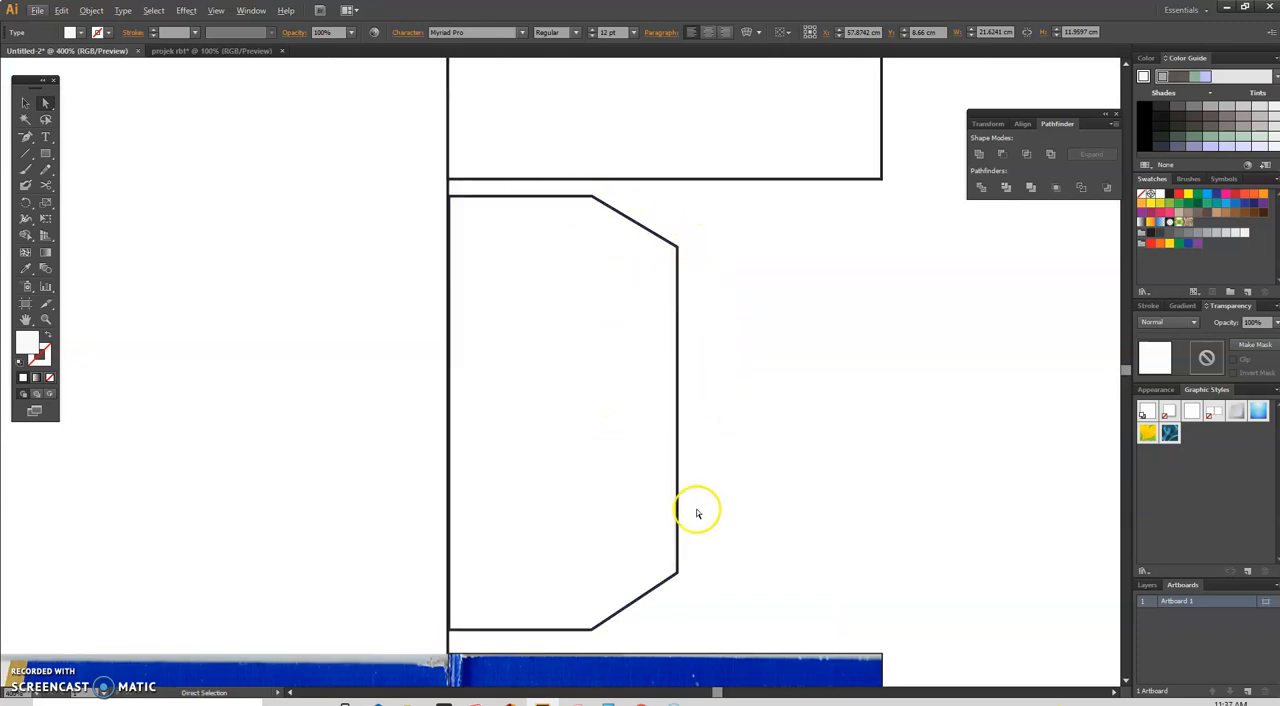
Step: Create a rectangle exactly 5.7 cm wide and 3 cm high above the chamfered flap
left_click(45, 152)
left_click_drag(623, 91, 672, 120)
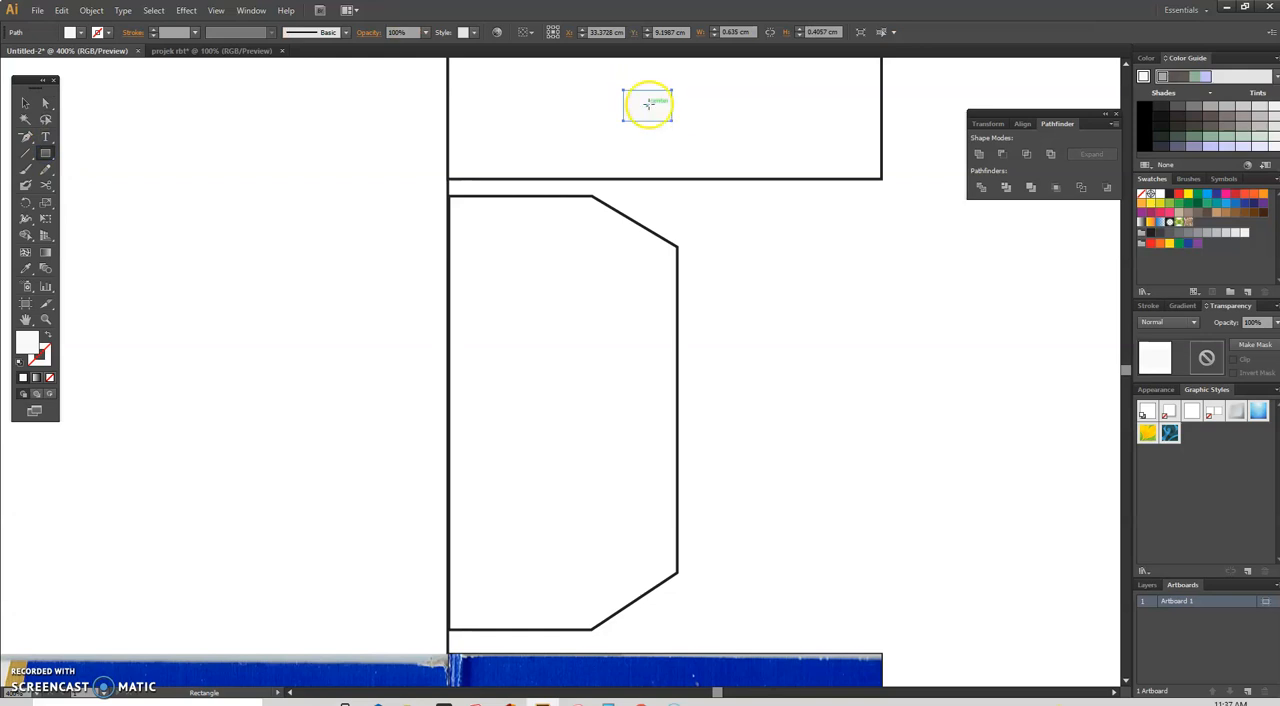
left_click(647, 104)
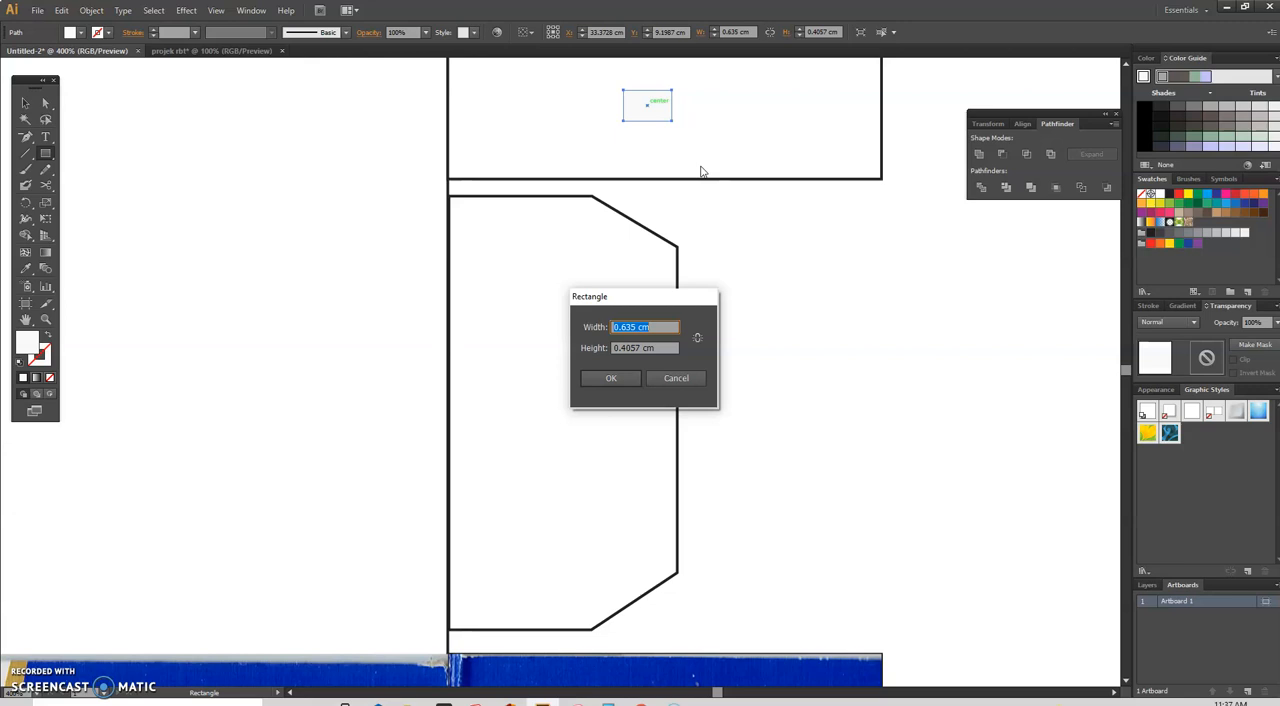
left_click(642, 348)
left_click_drag(642, 348, 600, 347)
type("3cm")
left_click_drag(637, 327, 596, 320)
left_click(610, 376)
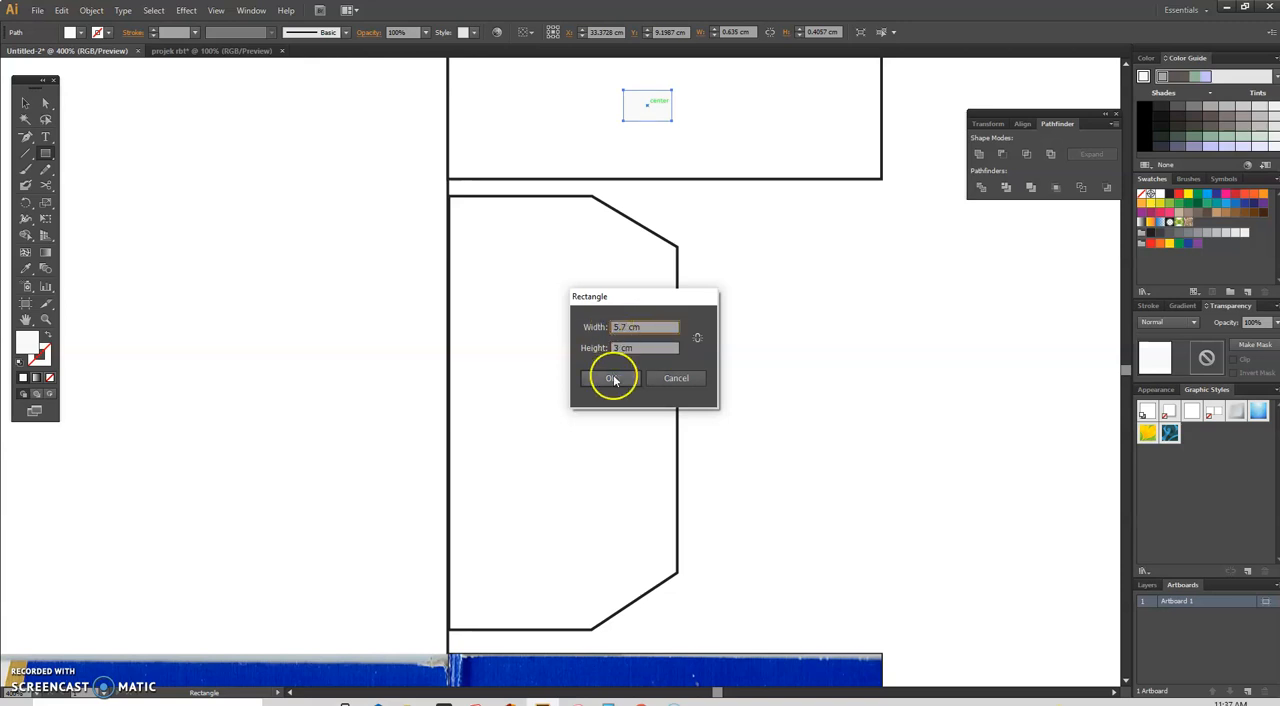
left_click_drag(857, 239, 740, 279)
key("ctrl+z")
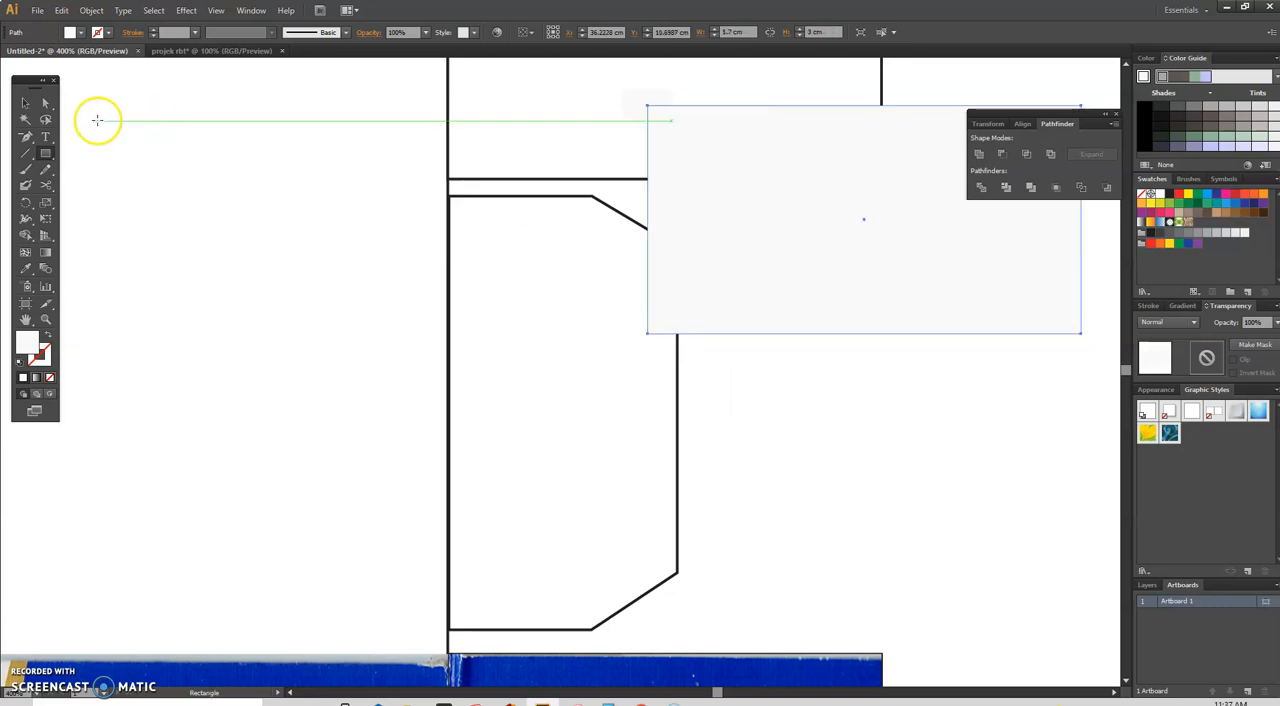
Step: Move the 5.7 by 3 cm rectangle over the chamfered flap, aligning their upper-left corners
left_click(45, 104)
left_click_drag(853, 159, 636, 322)
left_click_drag(763, 334, 783, 261)
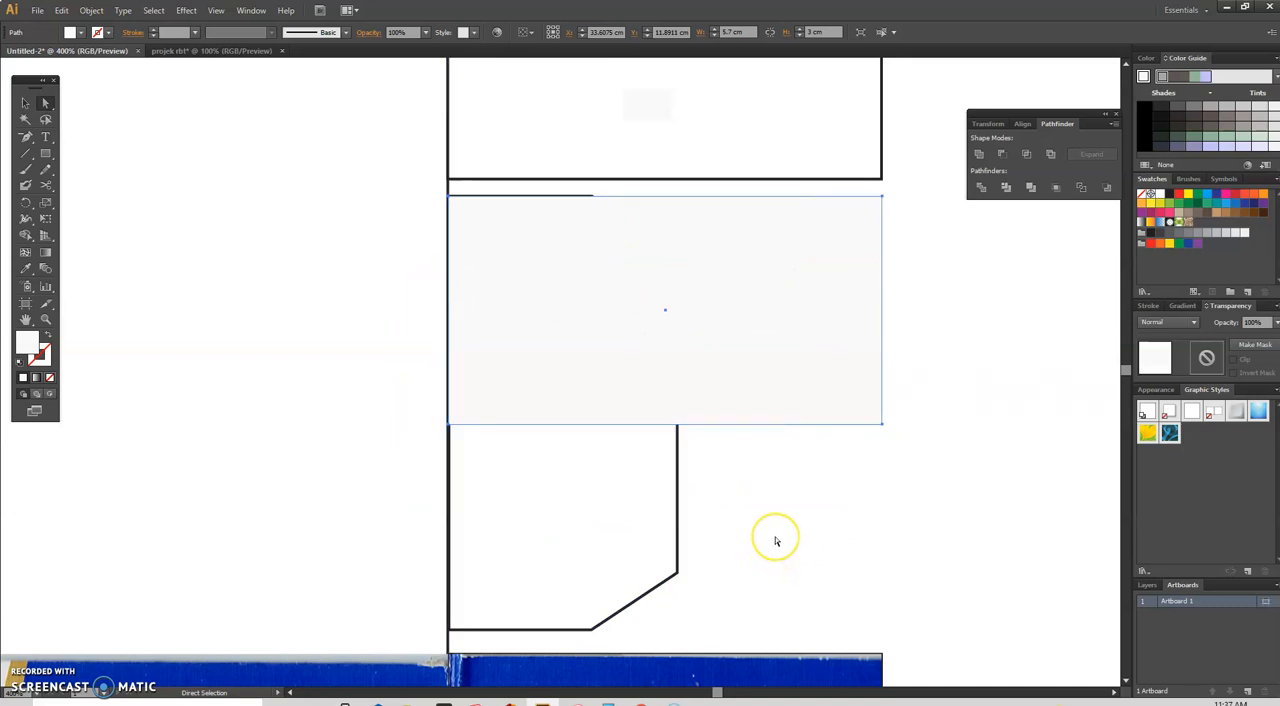
left_click(965, 452)
left_click(738, 329)
key("e")
left_click(708, 280)
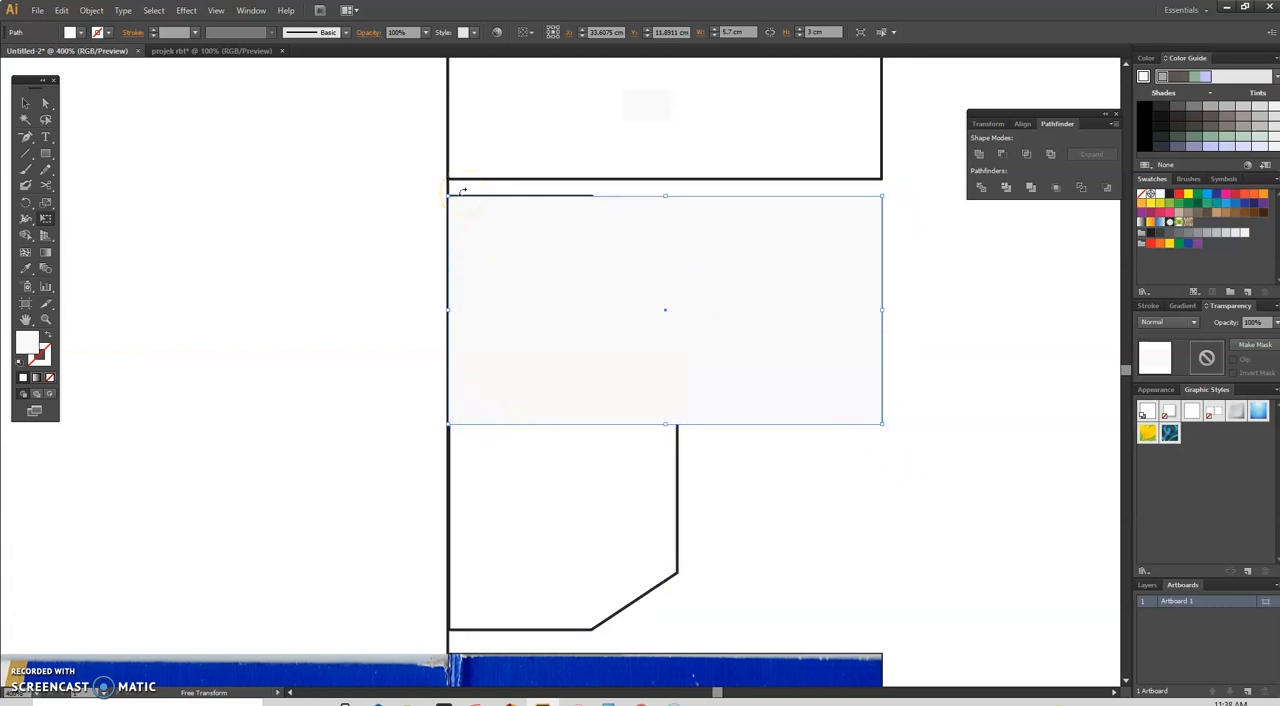
left_click(44, 104)
left_click(1029, 254)
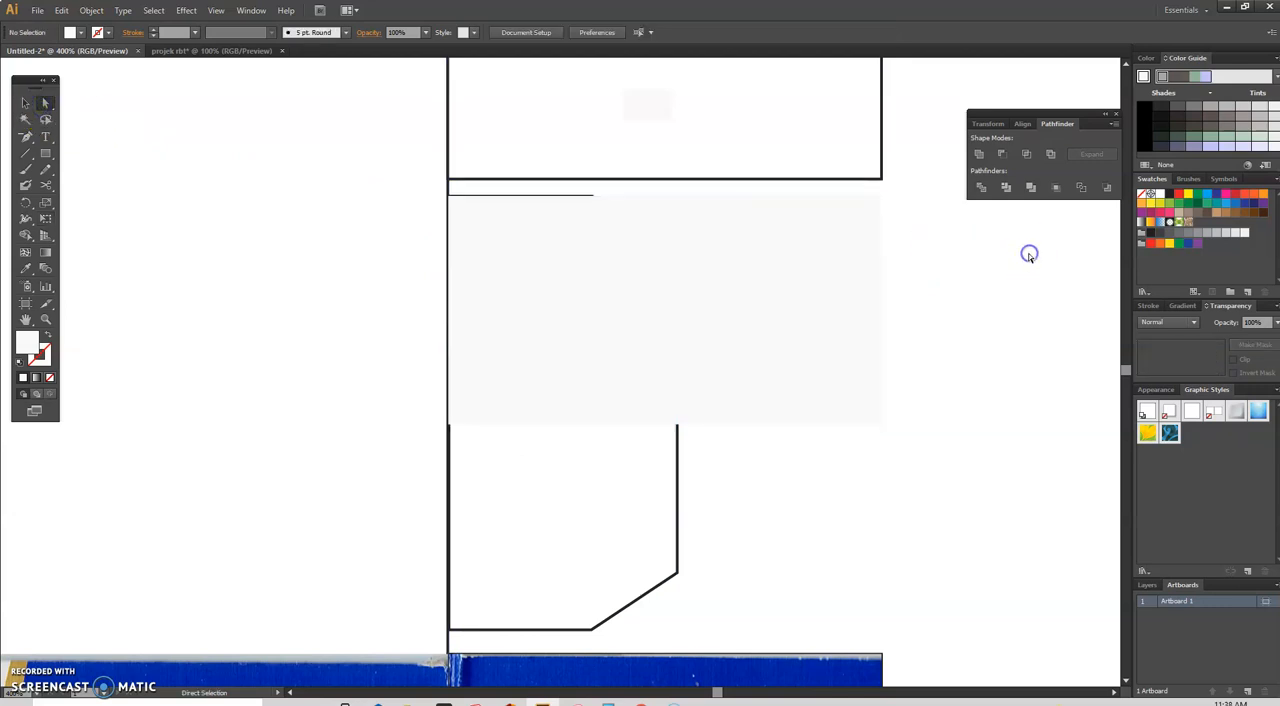
Step: Rotate the 5.7 by 3 cm rectangle 90 degrees with Free Transform so that it stands upright
left_click(832, 297)
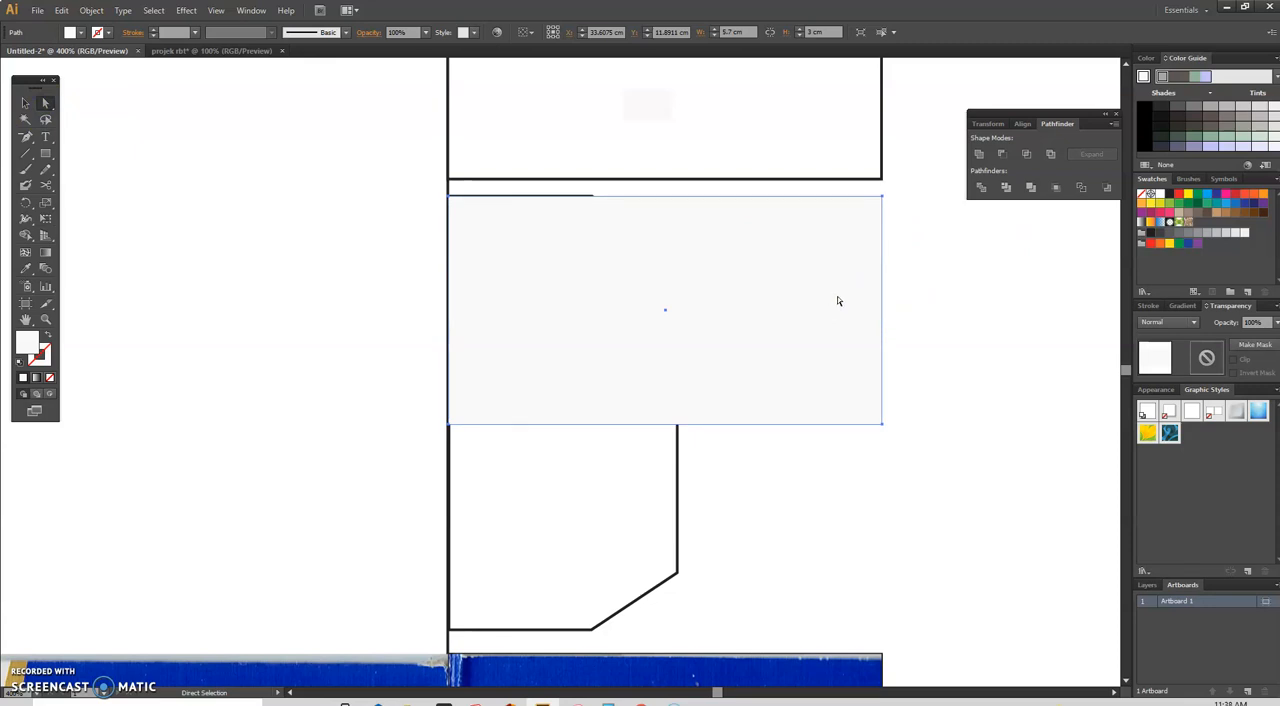
key("e")
left_click(886, 220)
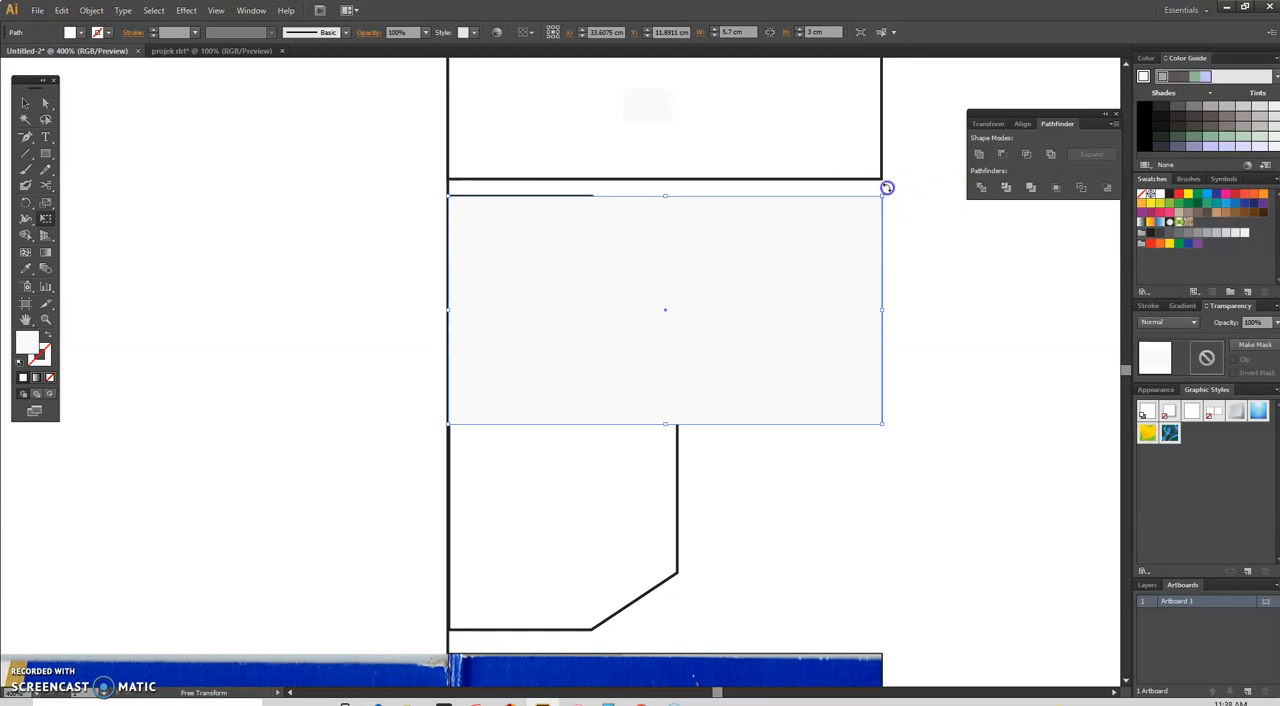
left_click_drag(887, 187, 773, 523)
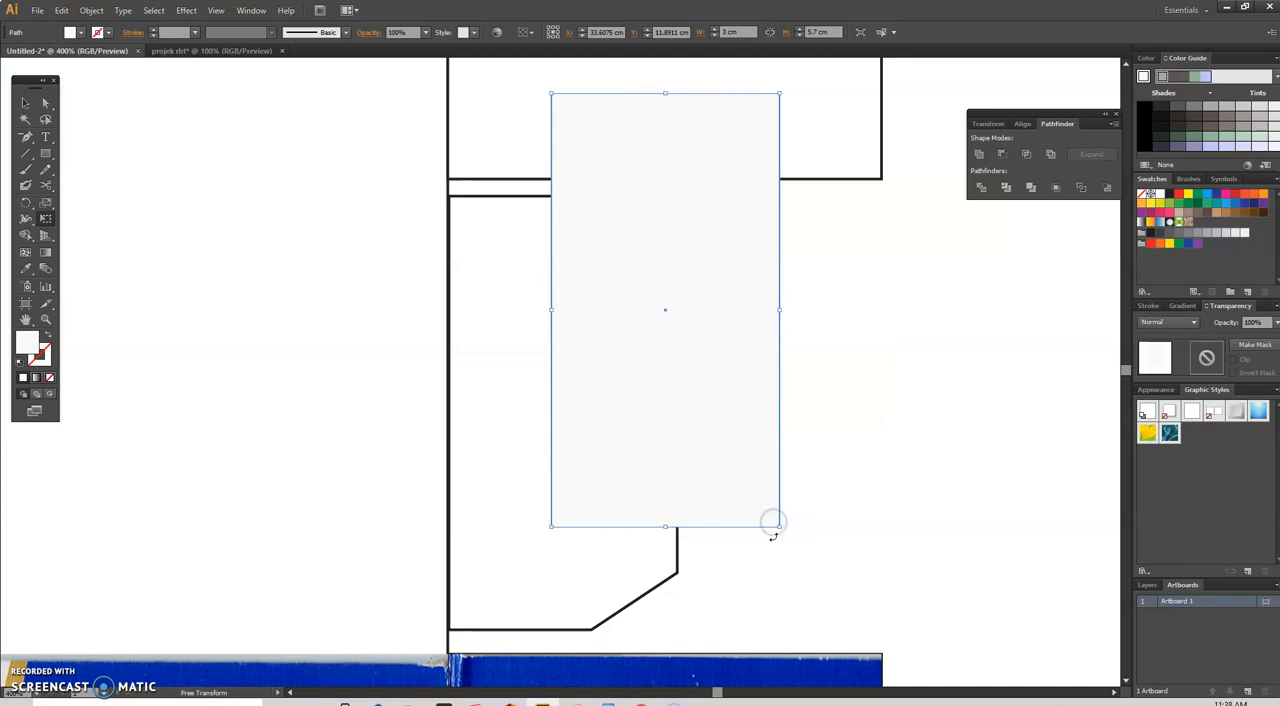
Step: Move the upright rectangle into the empty space right of the chamfered flap, with their upper edges level
left_click_drag(712, 281, 698, 338)
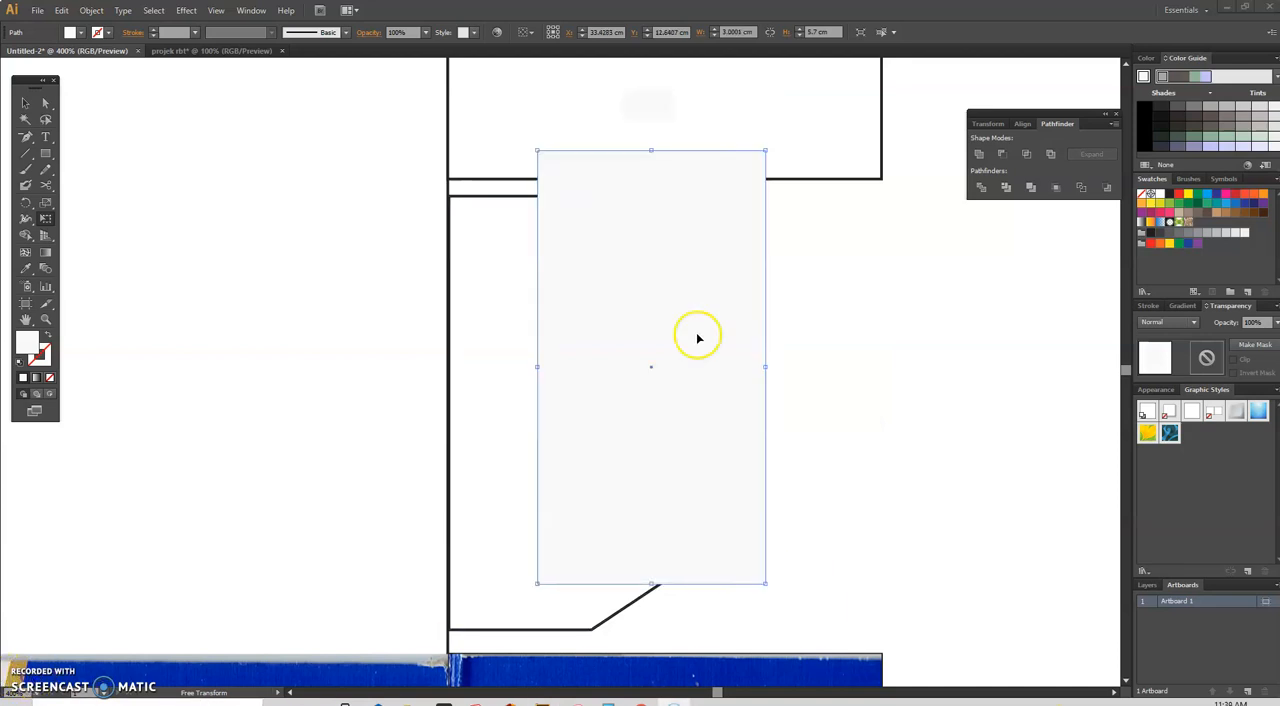
left_click_drag(744, 264, 897, 293)
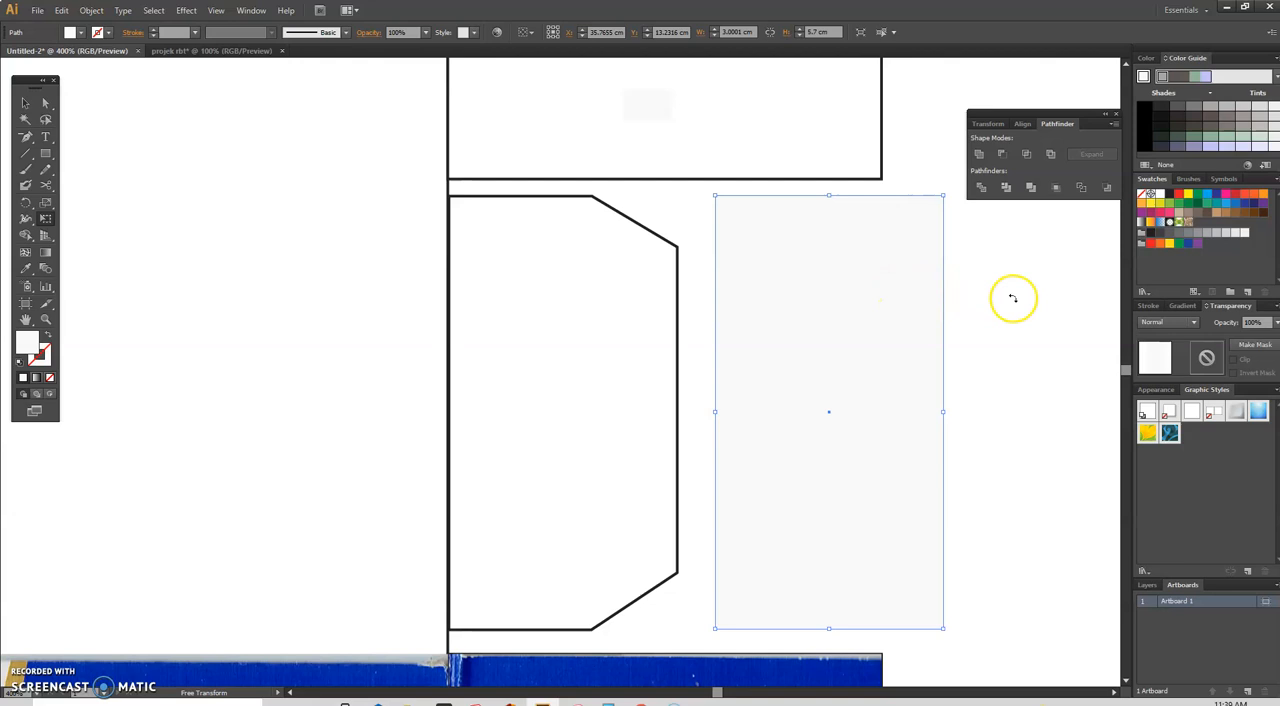
left_click(887, 361)
Step: Fill the upright rectangle with a dark grey, 686262
left_click(45, 359)
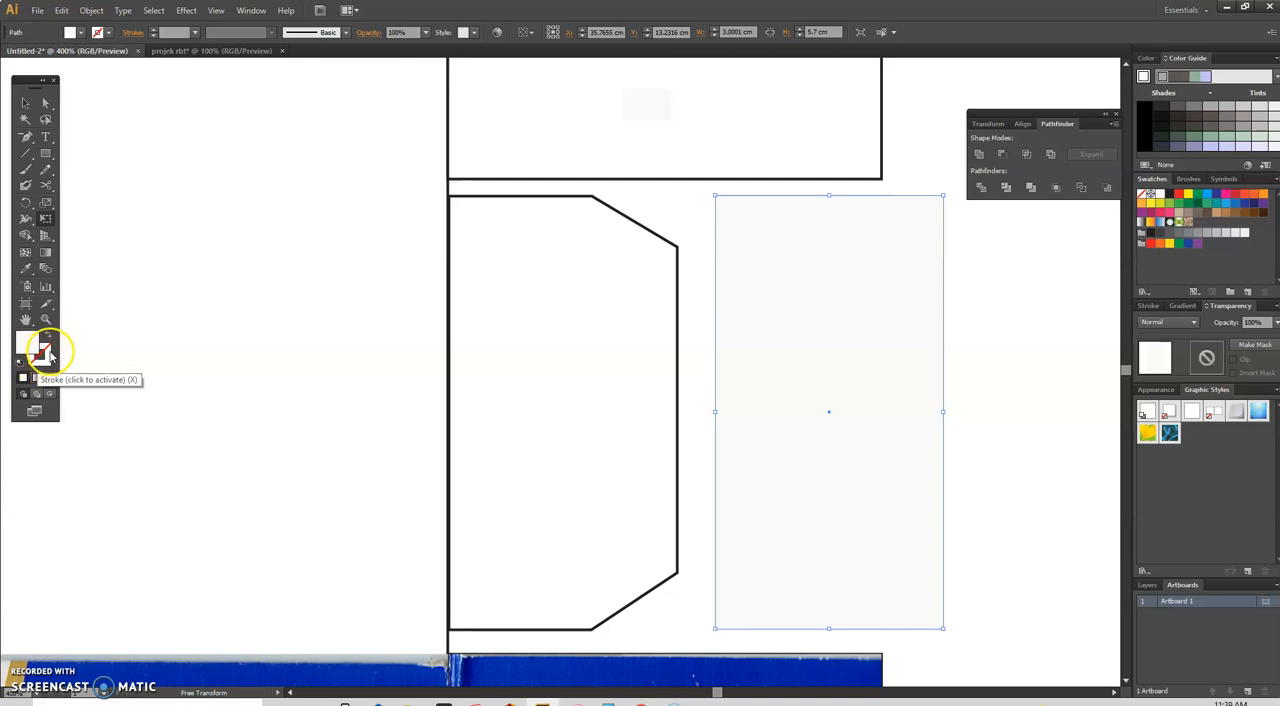
left_click(33, 345)
double_click(33, 346)
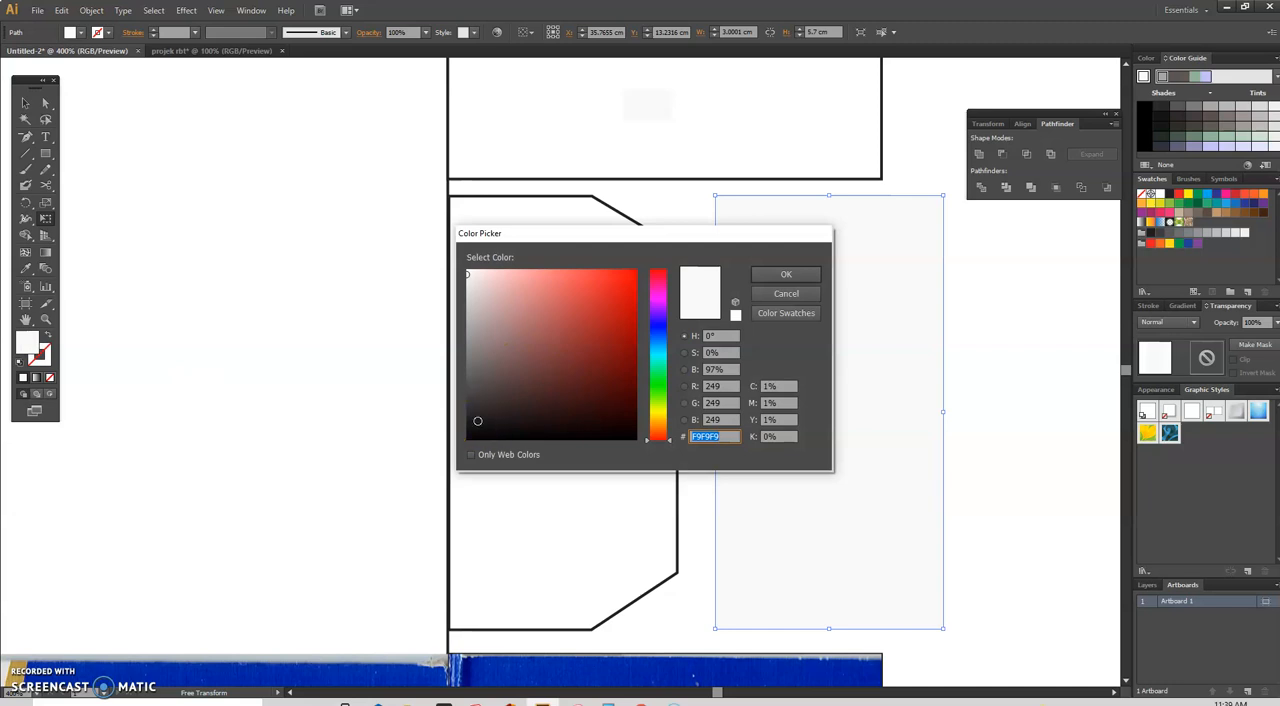
left_click(475, 419)
left_click_drag(475, 419, 477, 370)
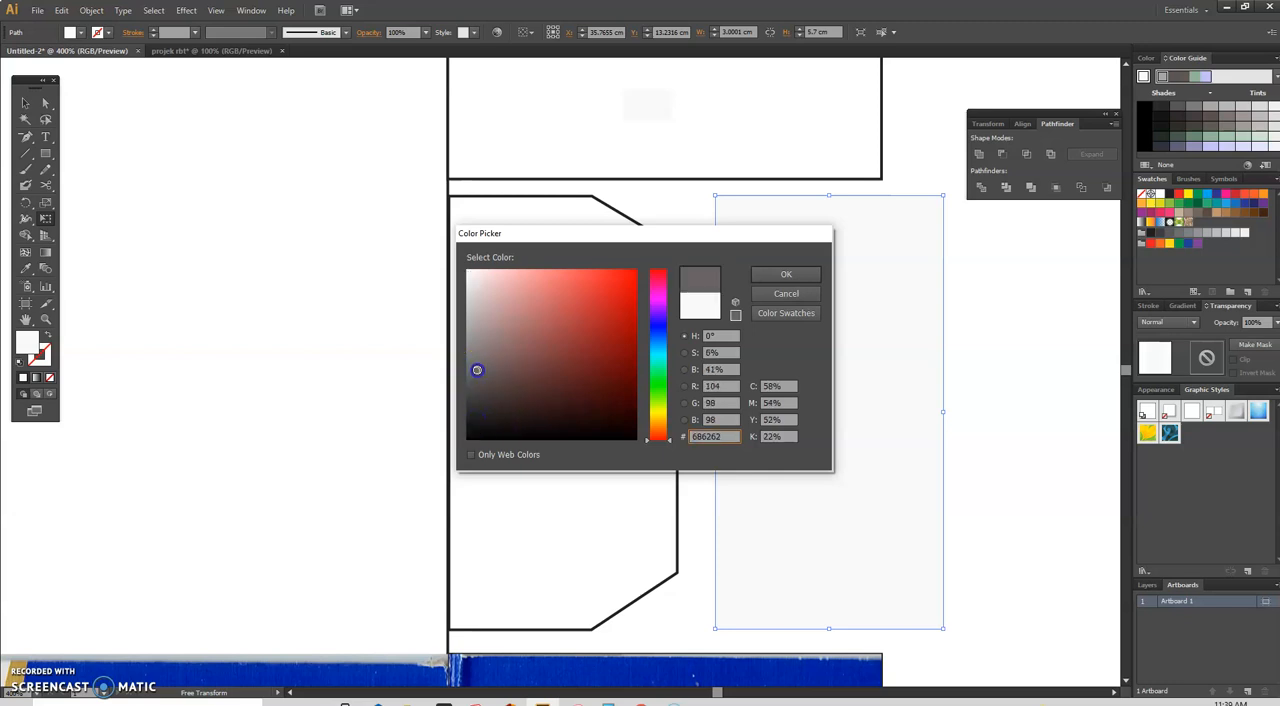
left_click(804, 275)
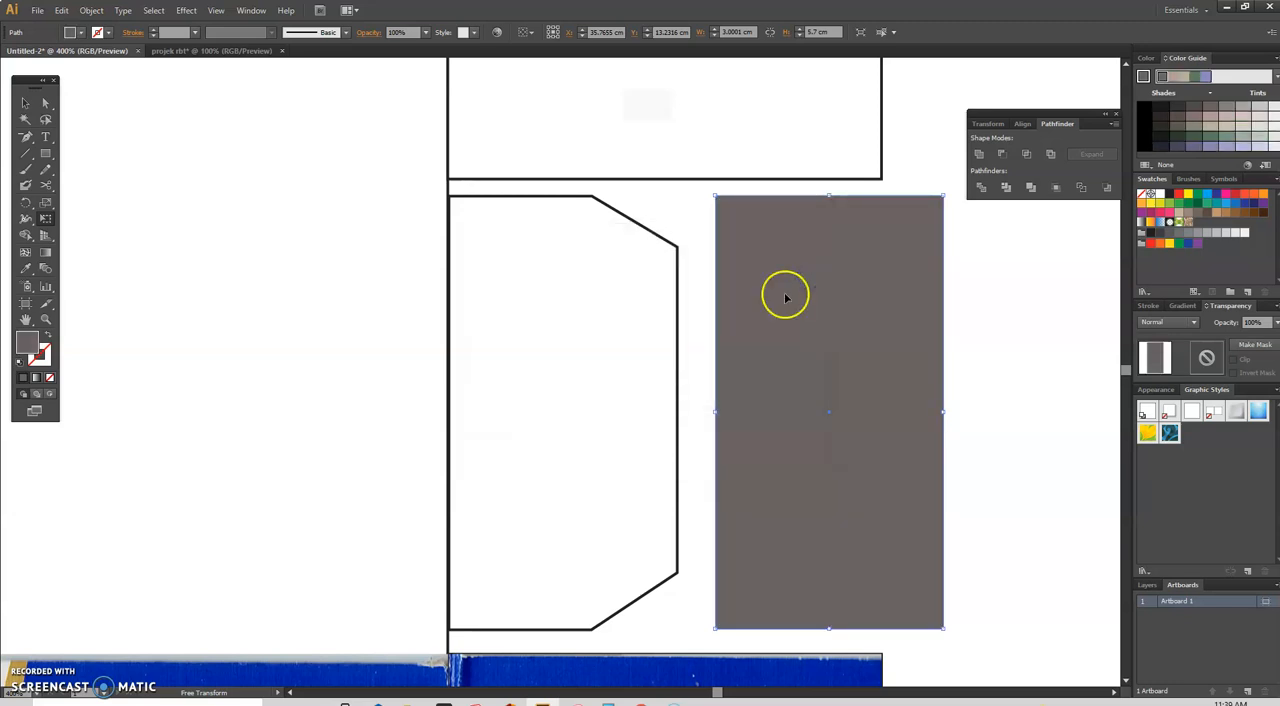
Step: Give the dark grey rectangle a yellow outline
left_click(44, 356)
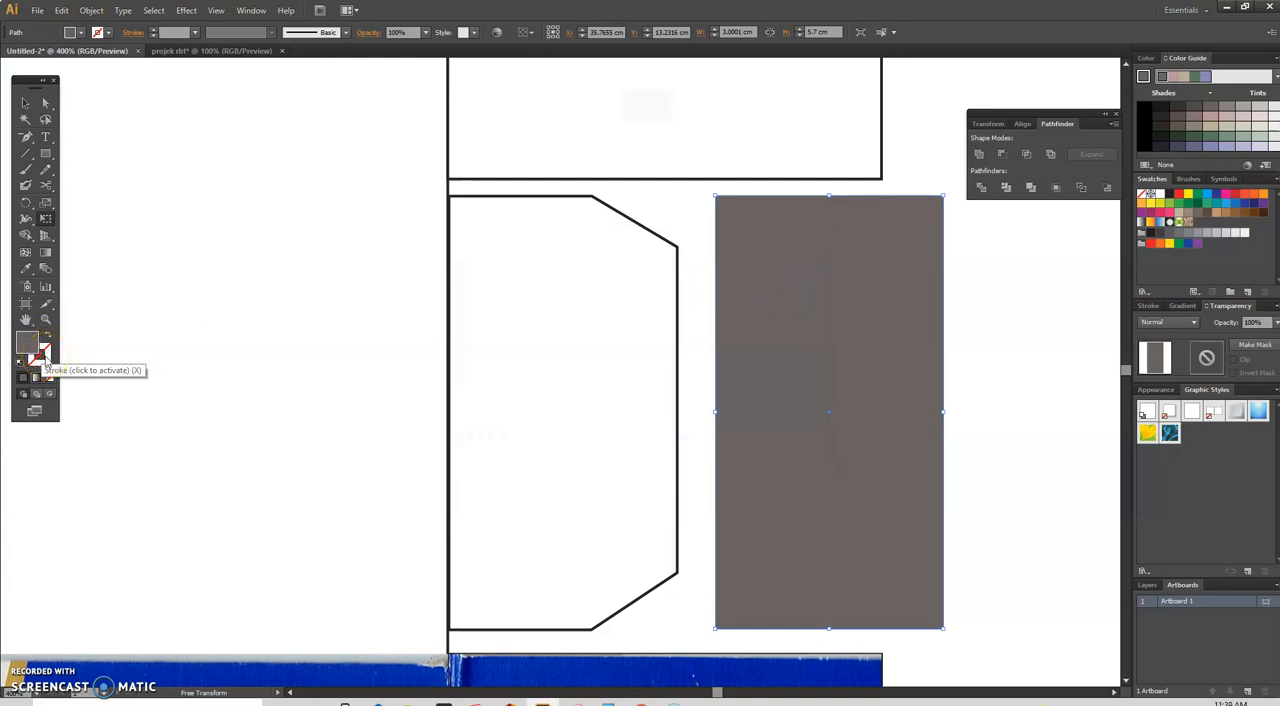
double_click(44, 357)
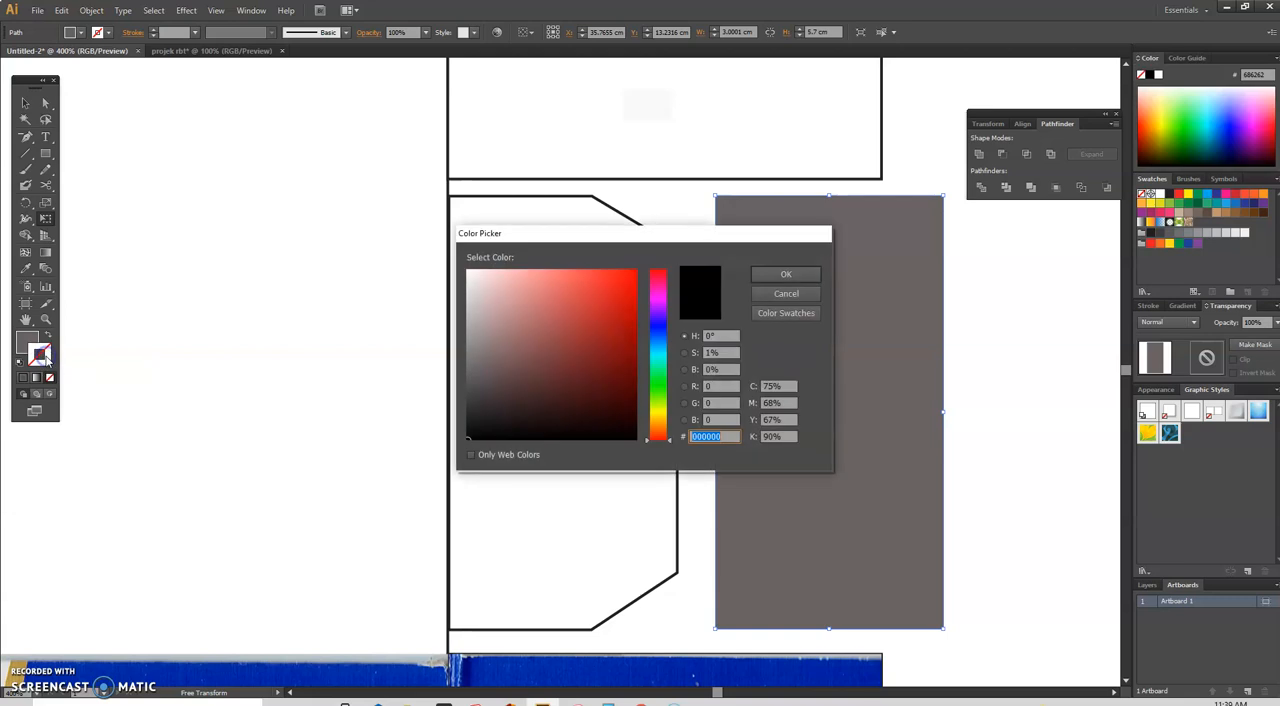
left_click(657, 409)
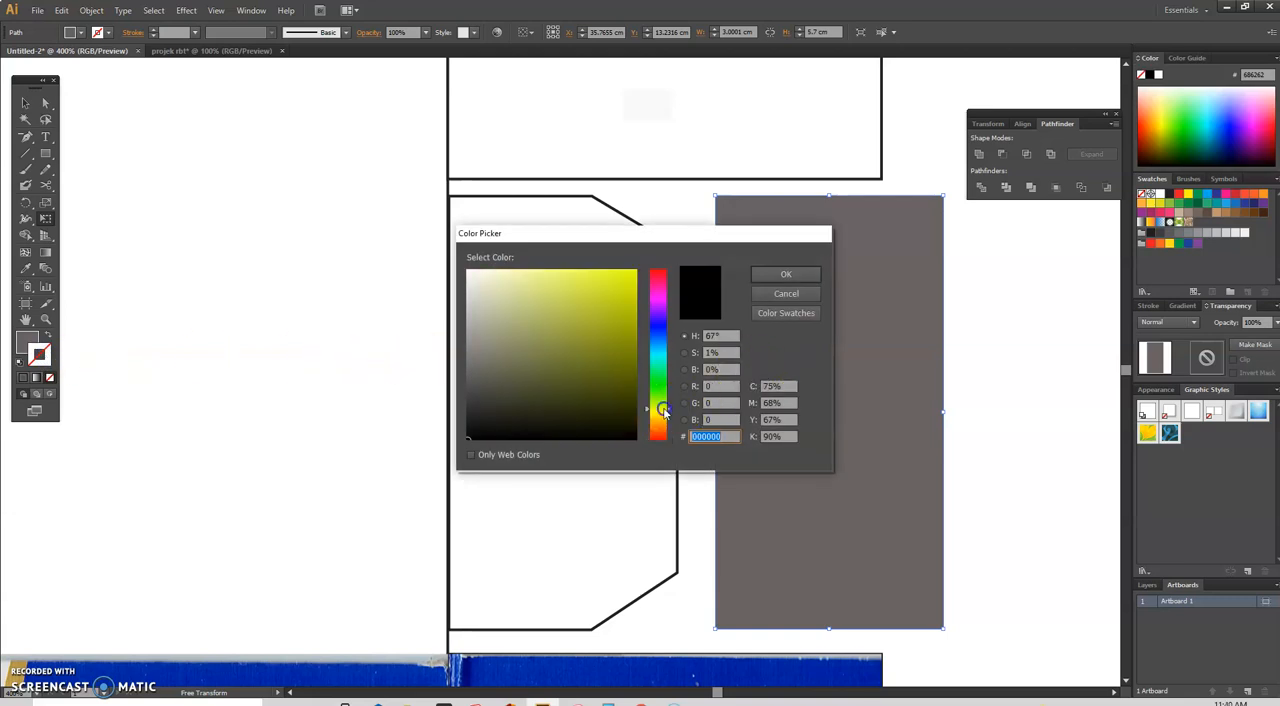
left_click(775, 275)
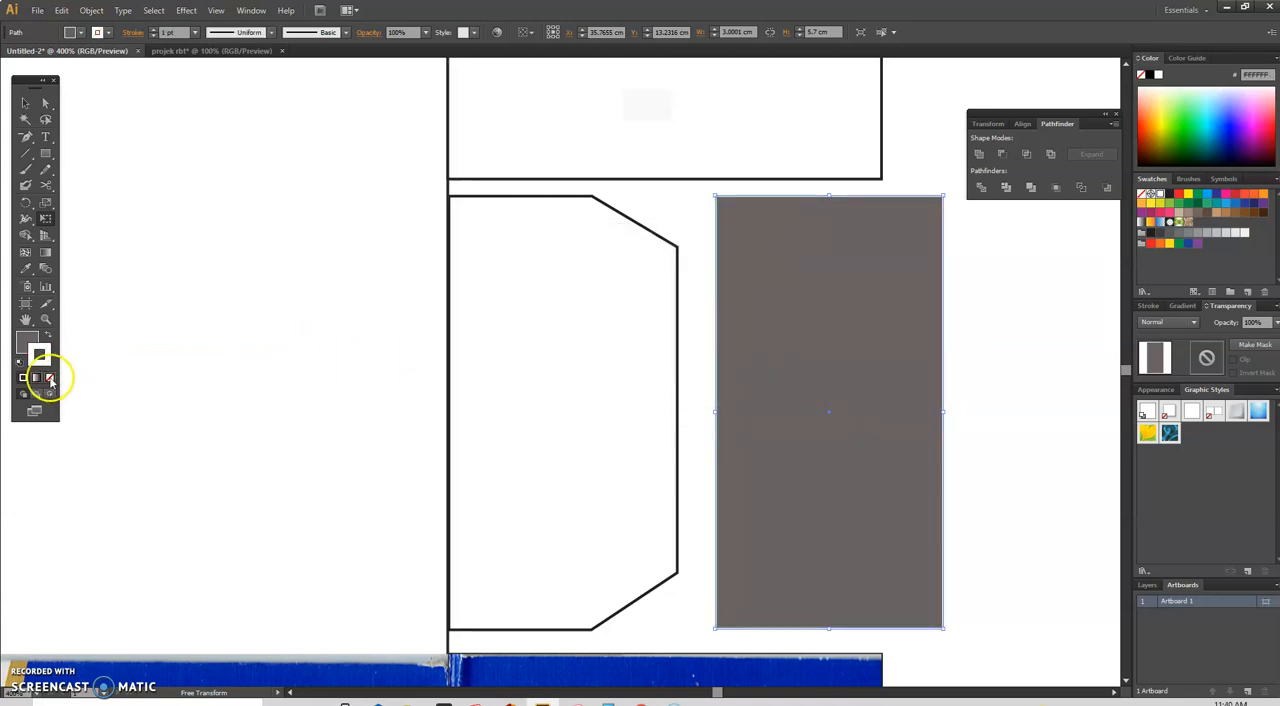
double_click(38, 355)
left_click(657, 409)
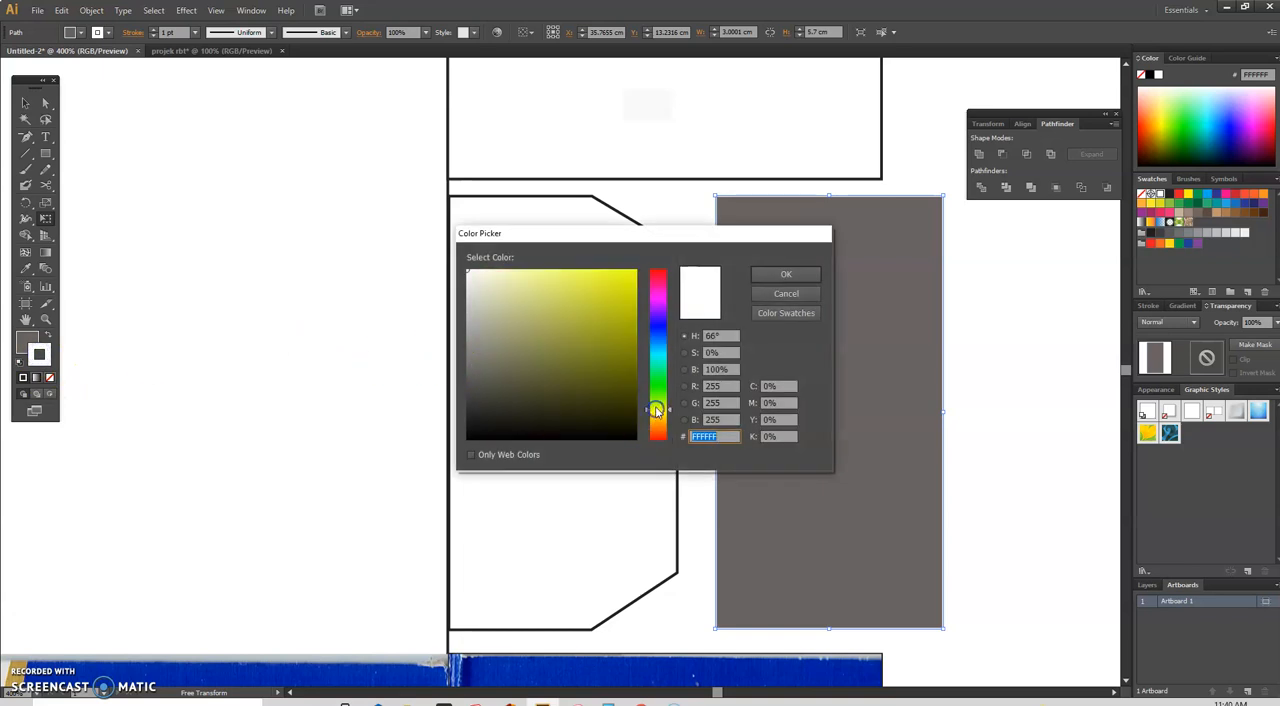
left_click(600, 278)
left_click(775, 274)
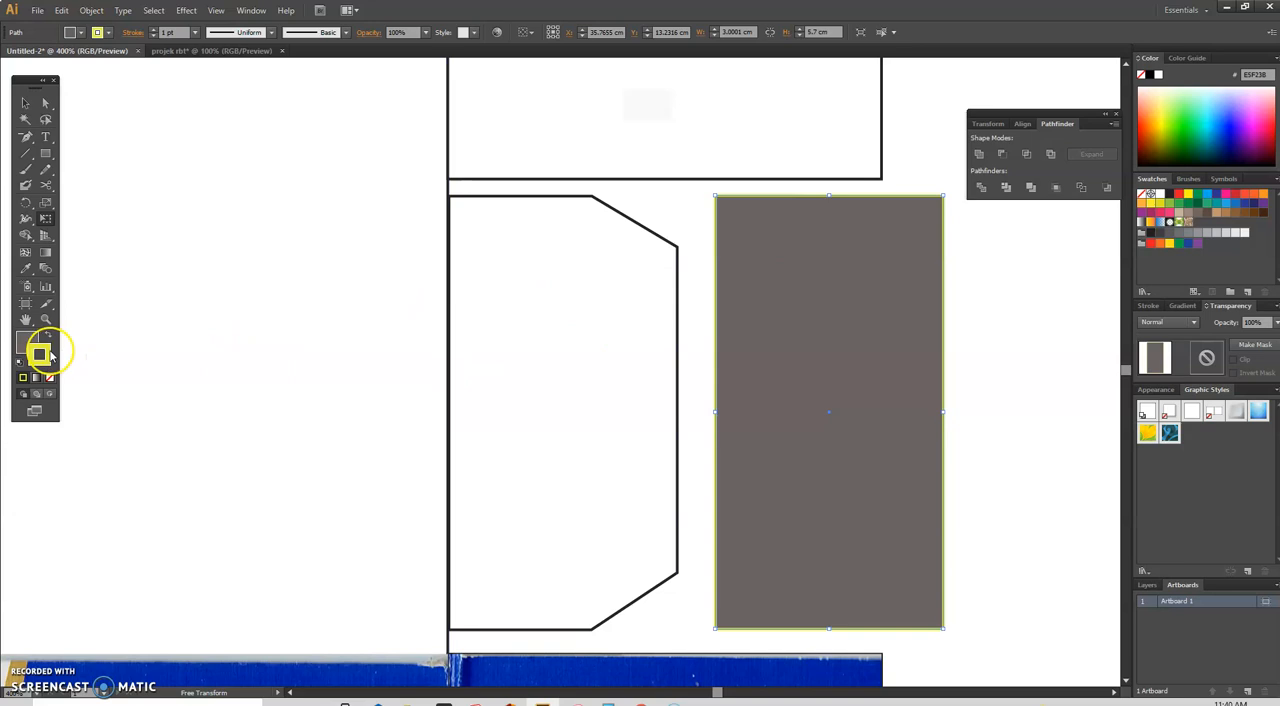
Step: Set the upright rectangle's stroke colour to a bright red
double_click(48, 352)
left_click(657, 277)
left_click(632, 273)
left_click(790, 273)
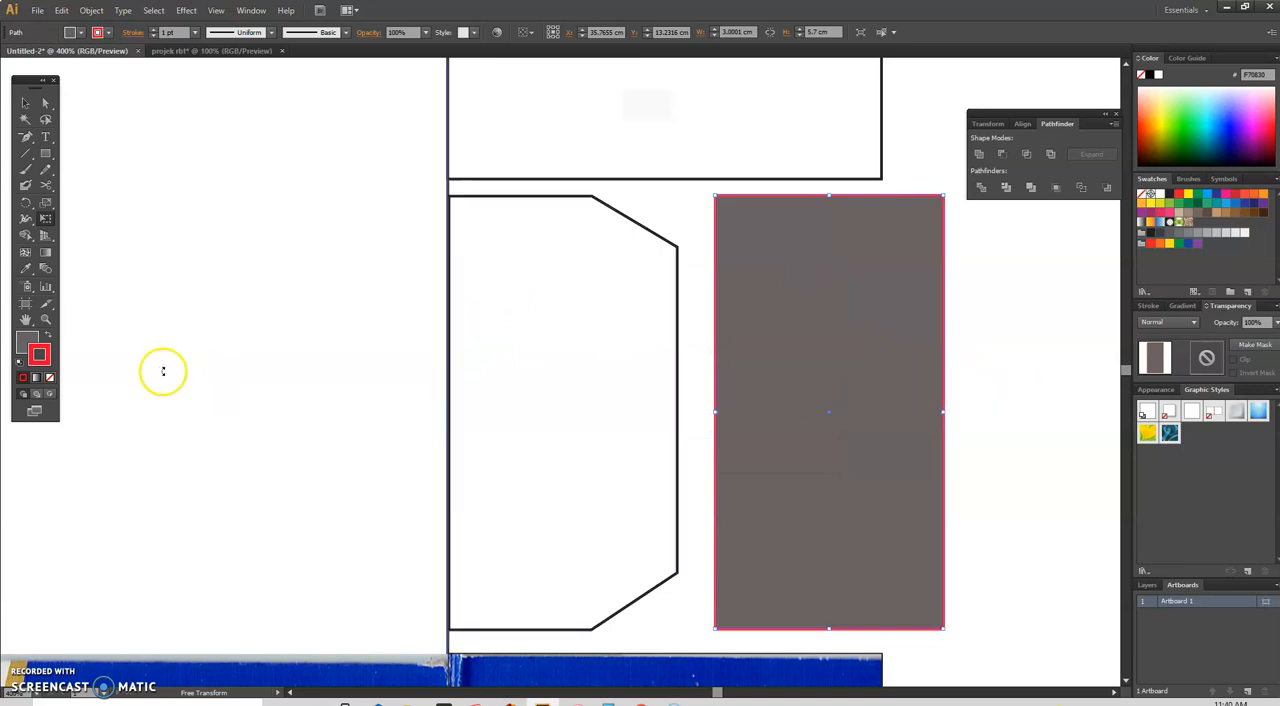
Step: Set the upright rectangle's fill to None, leaving only its red outline
left_click(20, 349)
left_click(20, 345)
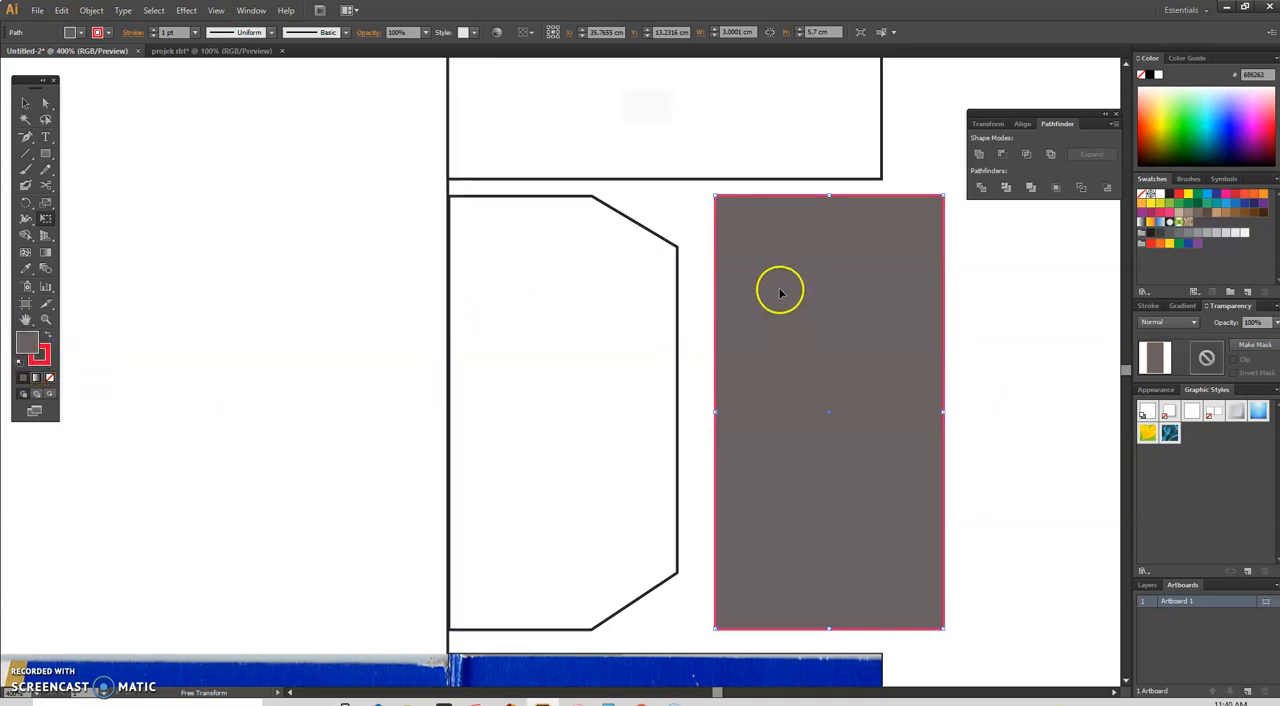
left_click(42, 357)
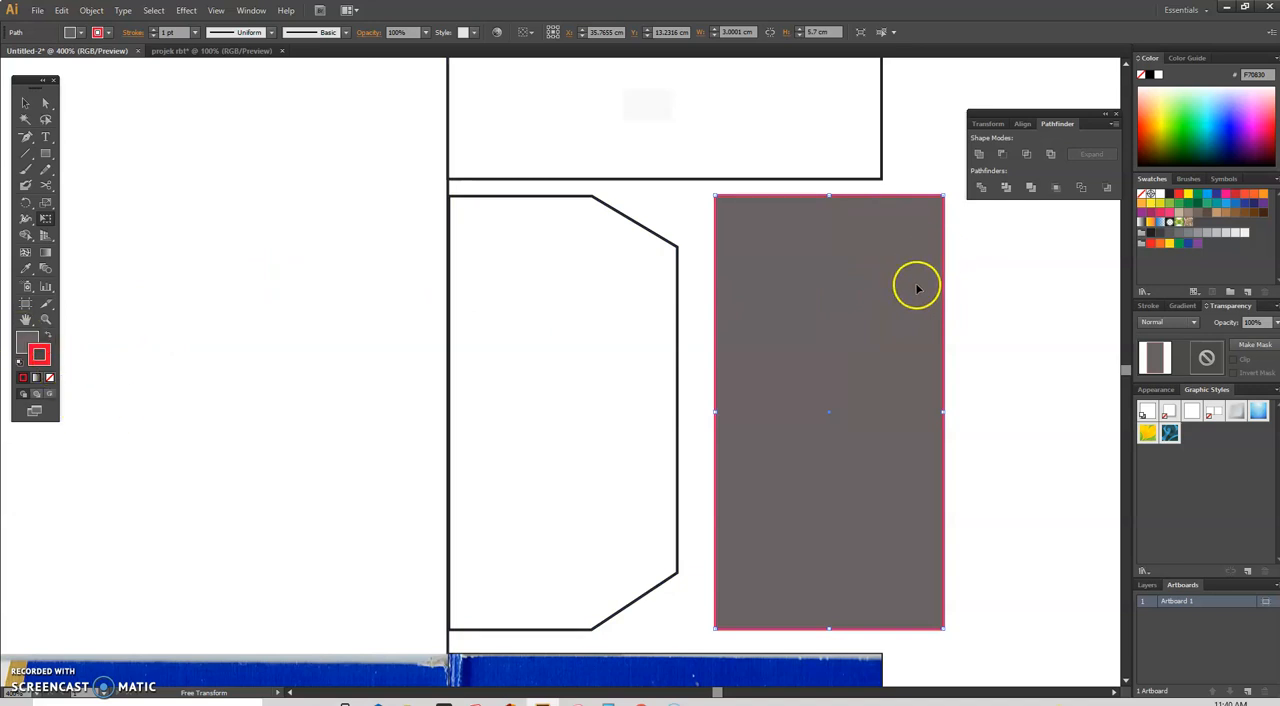
left_click(32, 338)
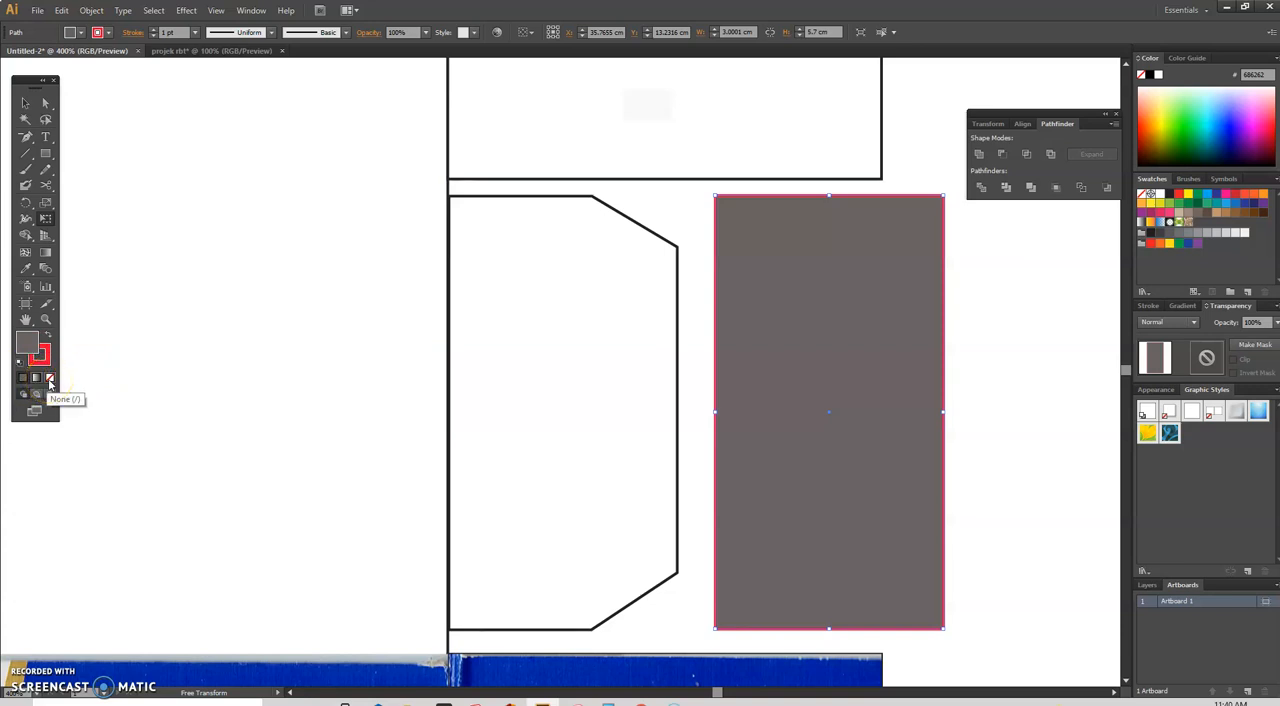
left_click(50, 380)
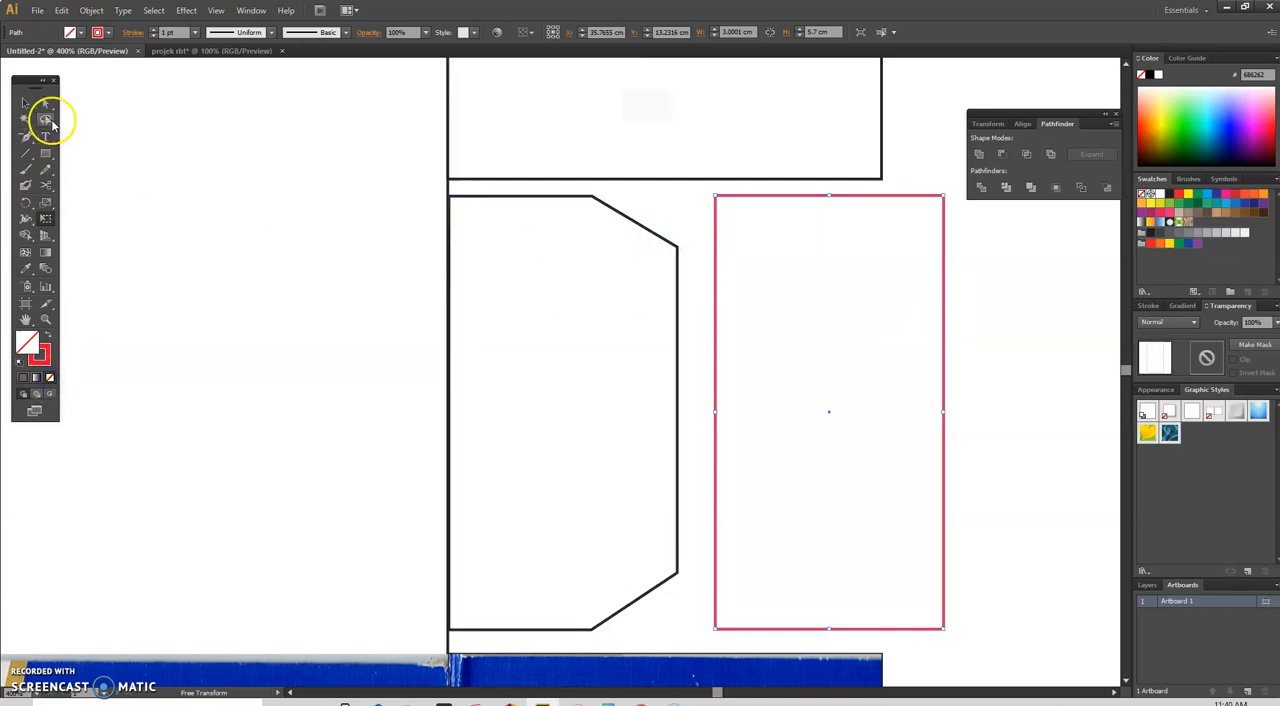
Step: Try to add an anchor point on the red rectangle's top edge with the Add Anchor Point tool
left_click(600, 323)
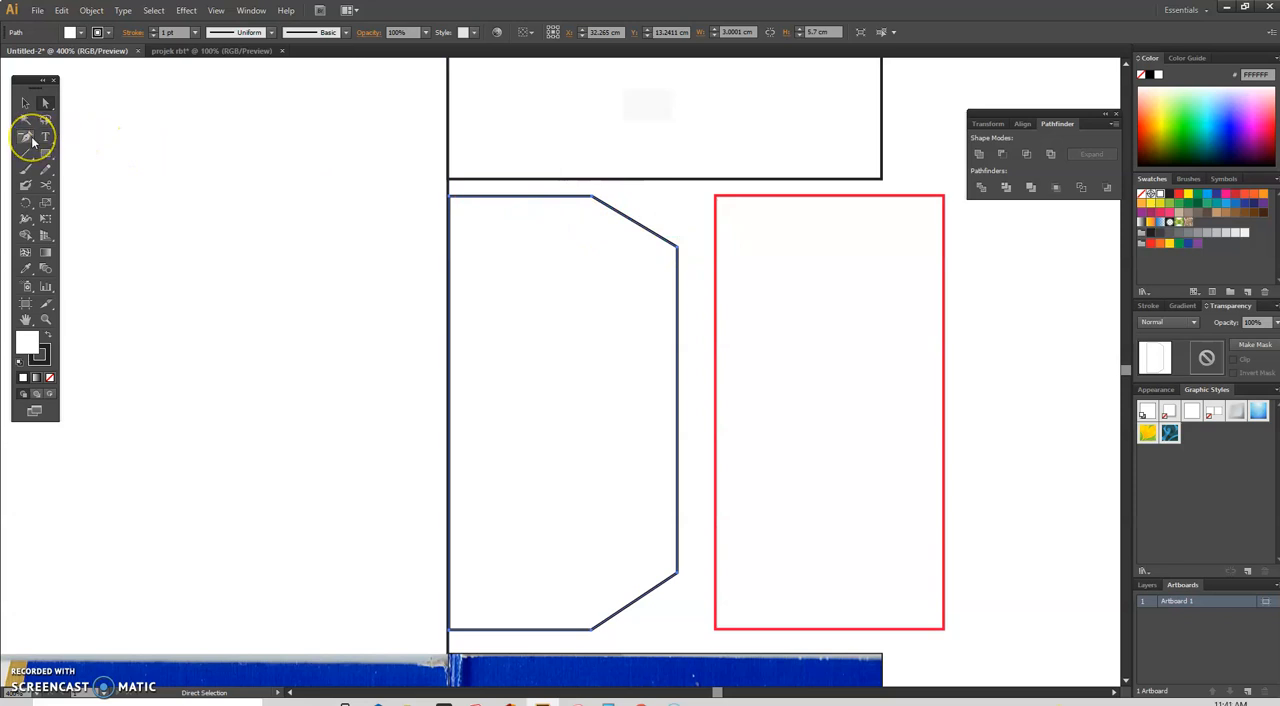
left_click(30, 138)
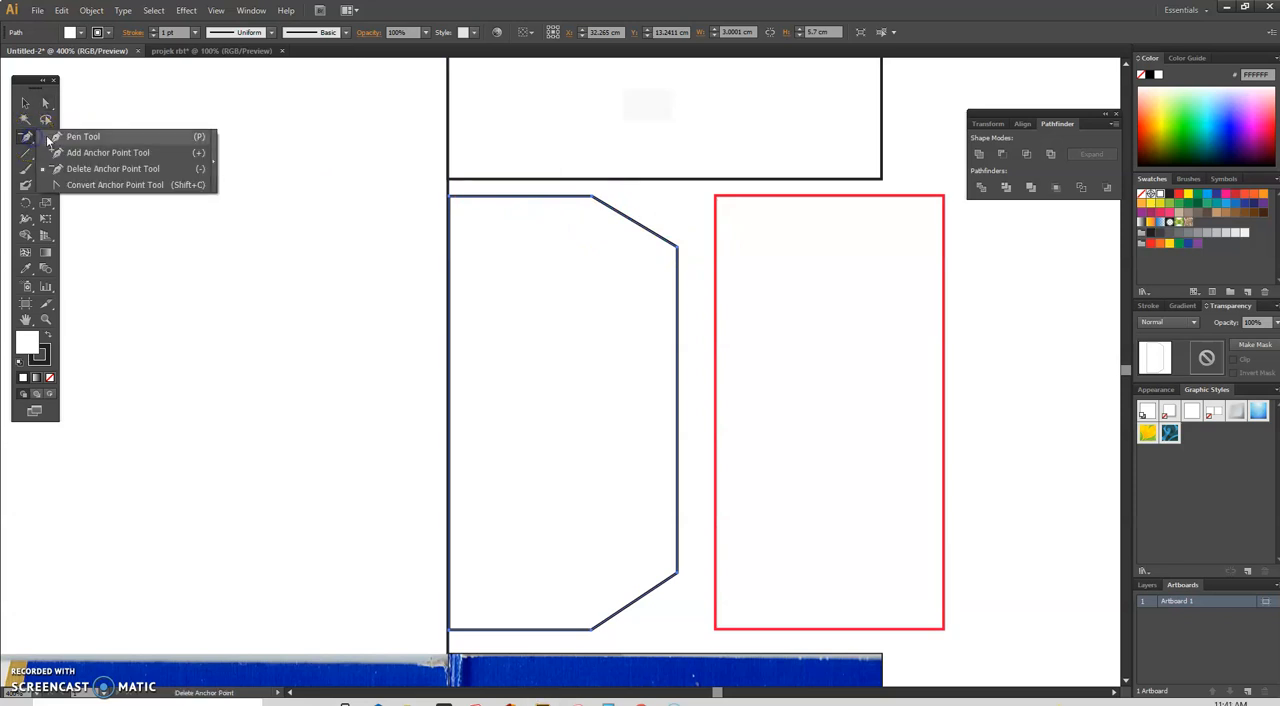
left_click(47, 138)
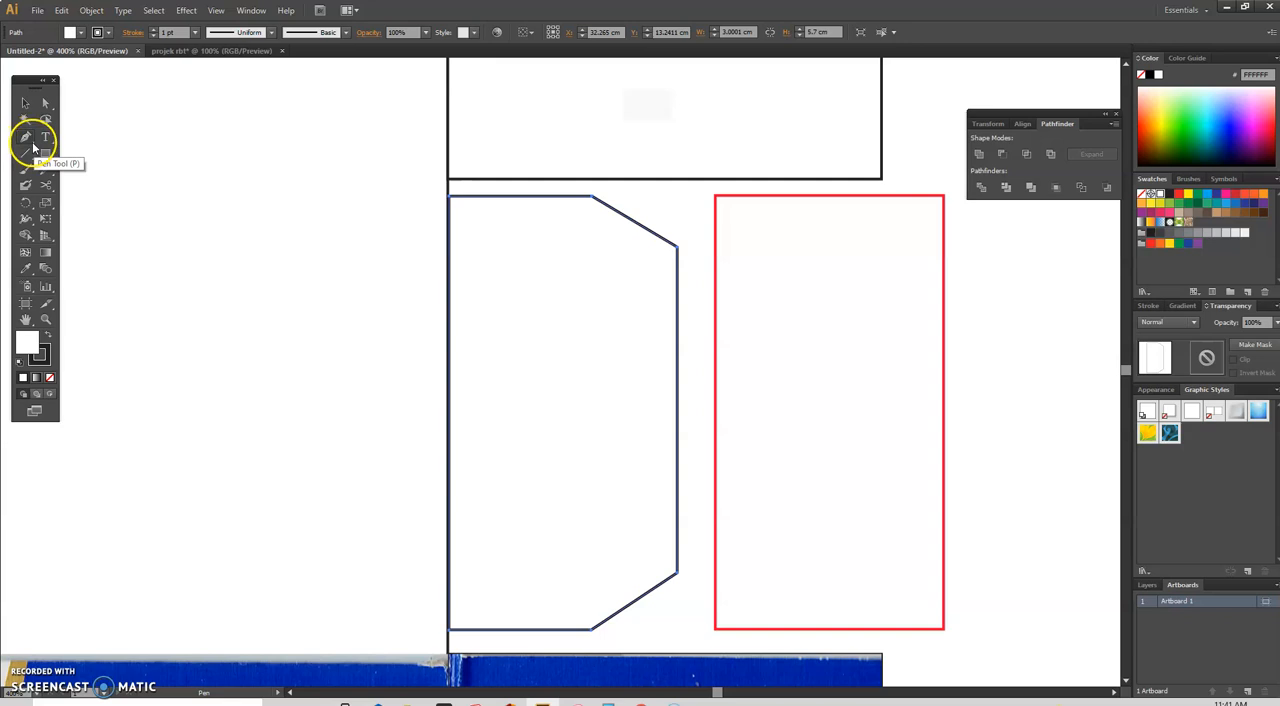
left_click(33, 146)
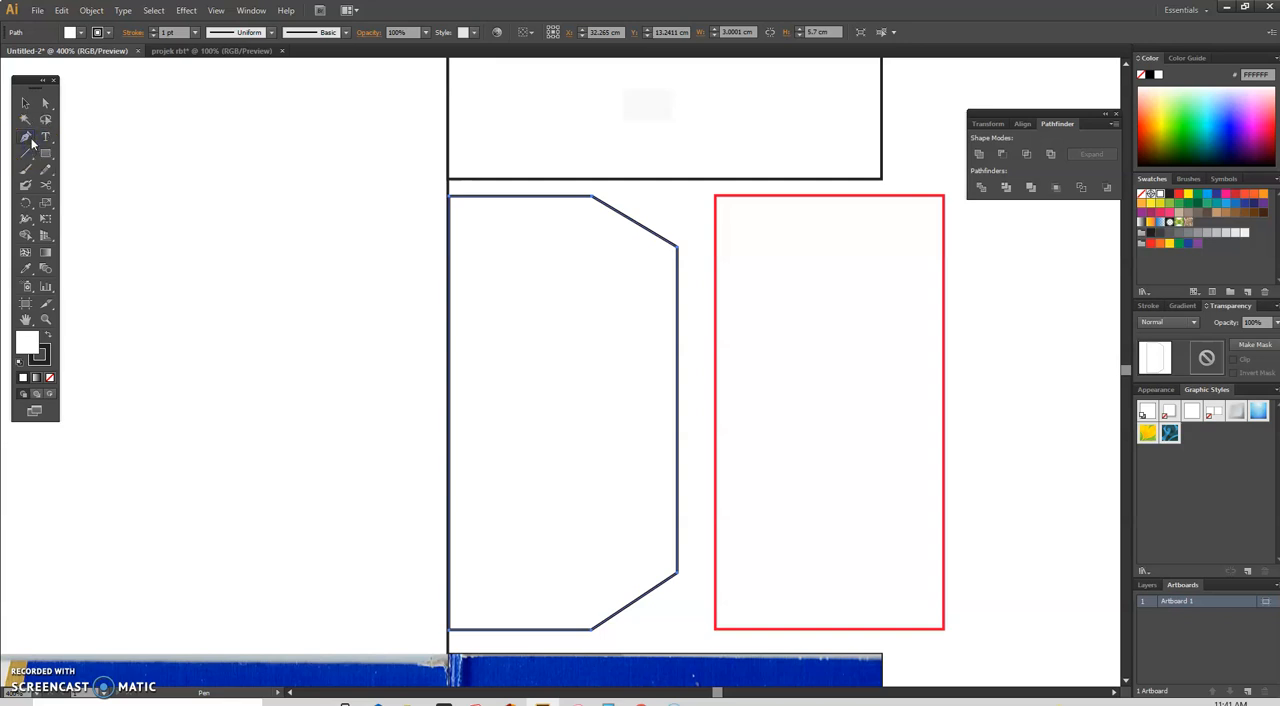
left_click(33, 146)
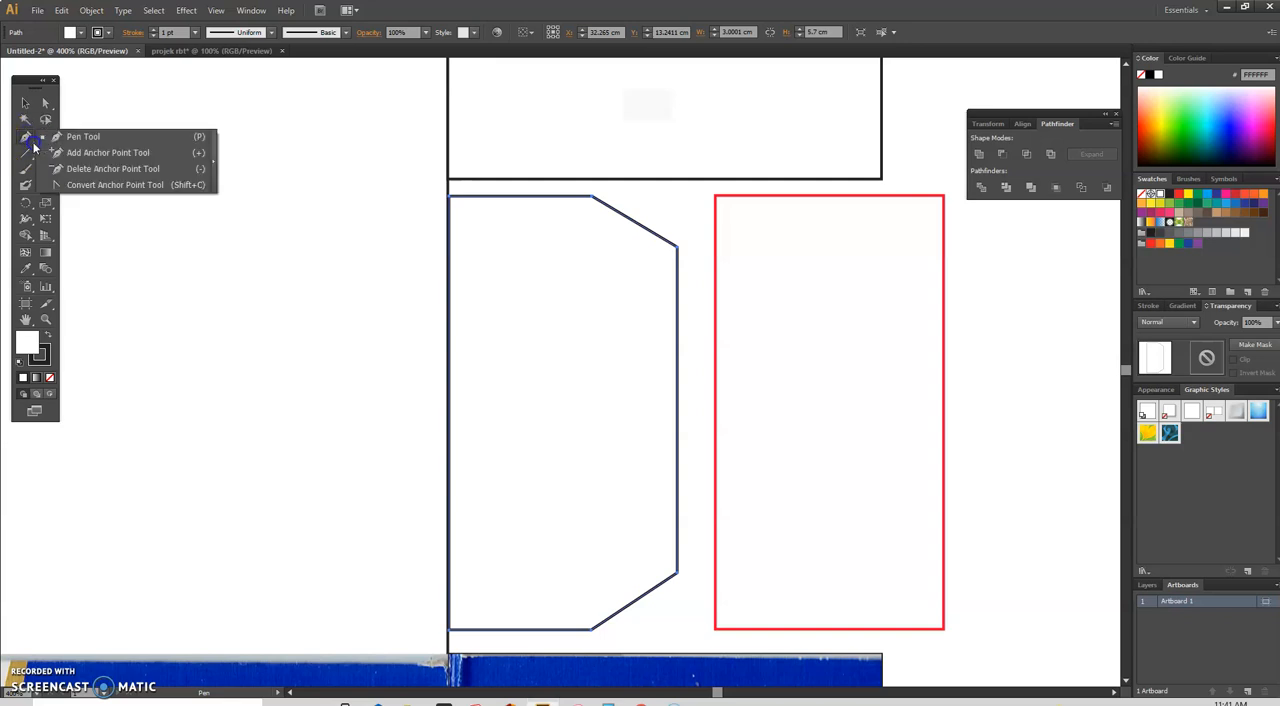
left_click(116, 153)
left_click(33, 144)
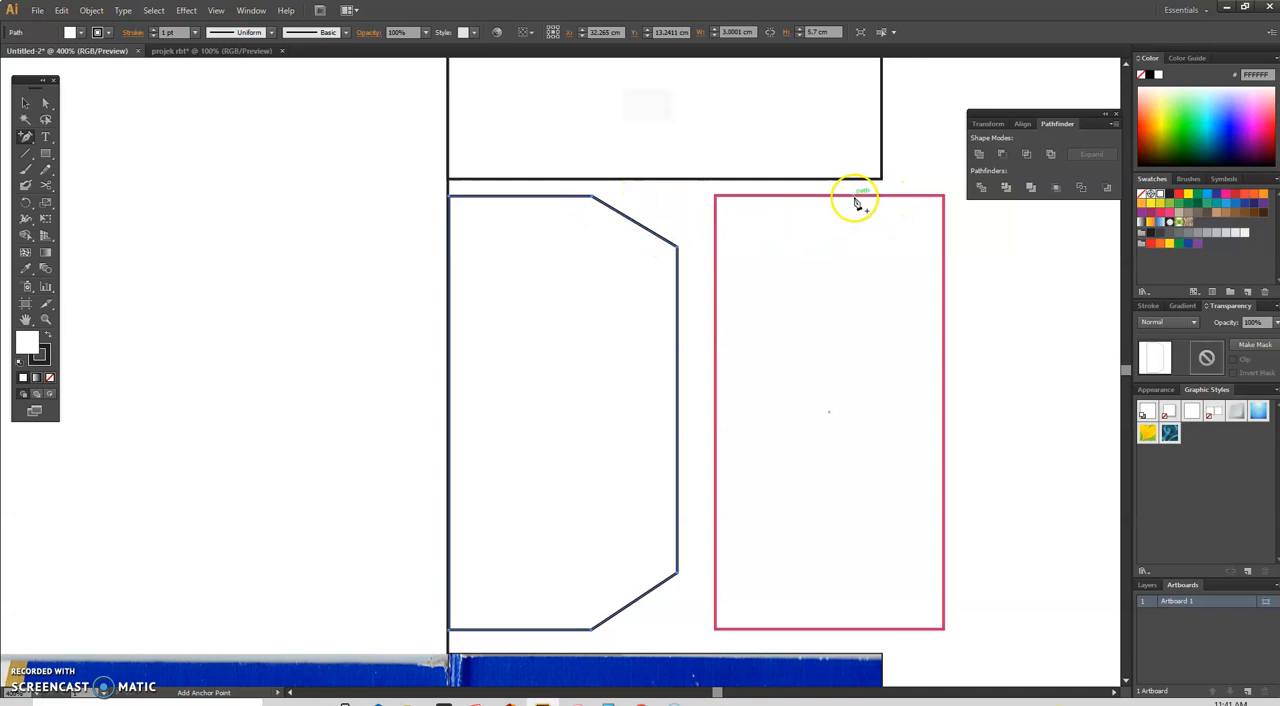
left_click(31, 142)
left_click(60, 152)
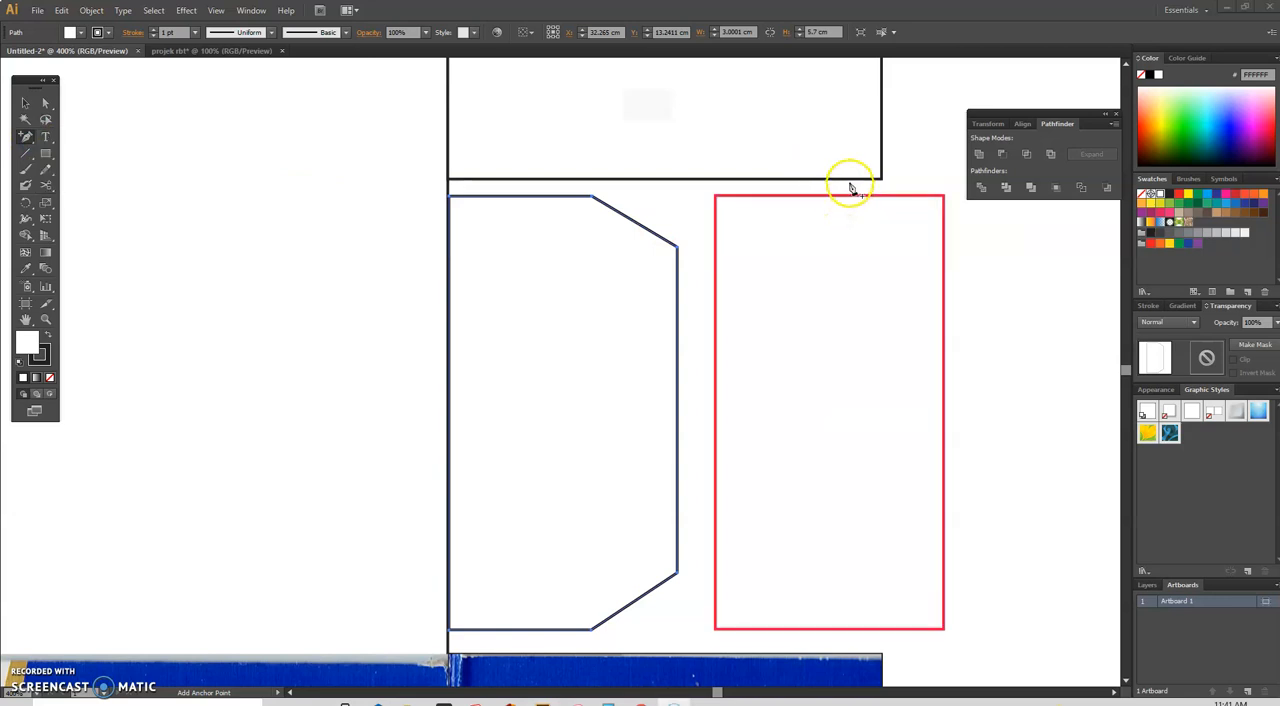
scroll(850, 188, "up", 3)
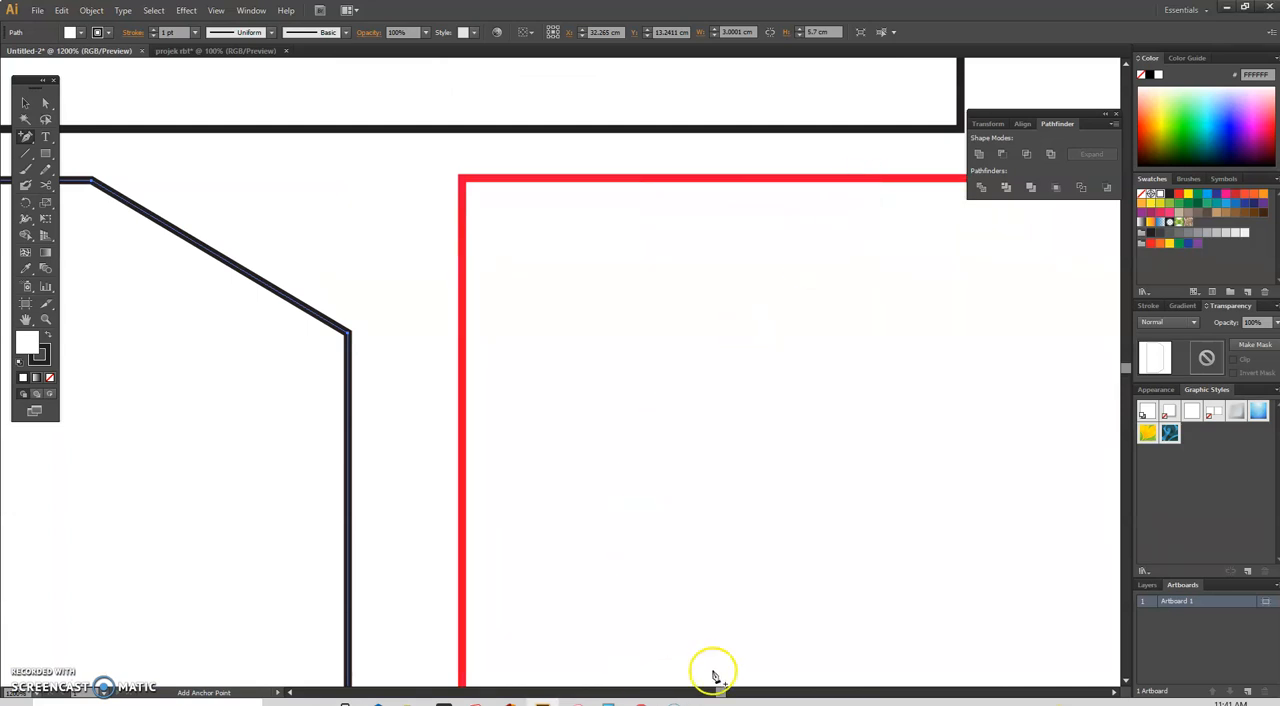
mouse_move(724, 692)
left_mouse_down()
mouse_move(743, 689)
mouse_move(723, 684)
left_mouse_up()
left_click(383, 184)
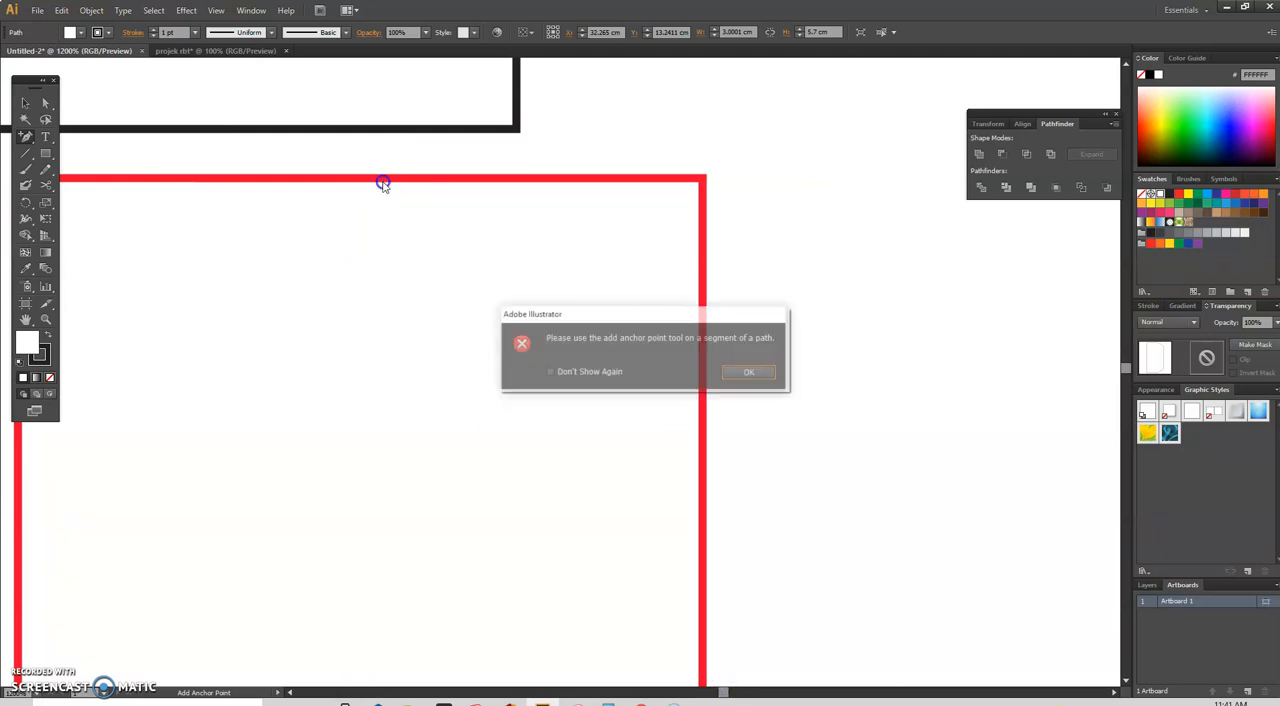
left_click(759, 377)
left_click(759, 377)
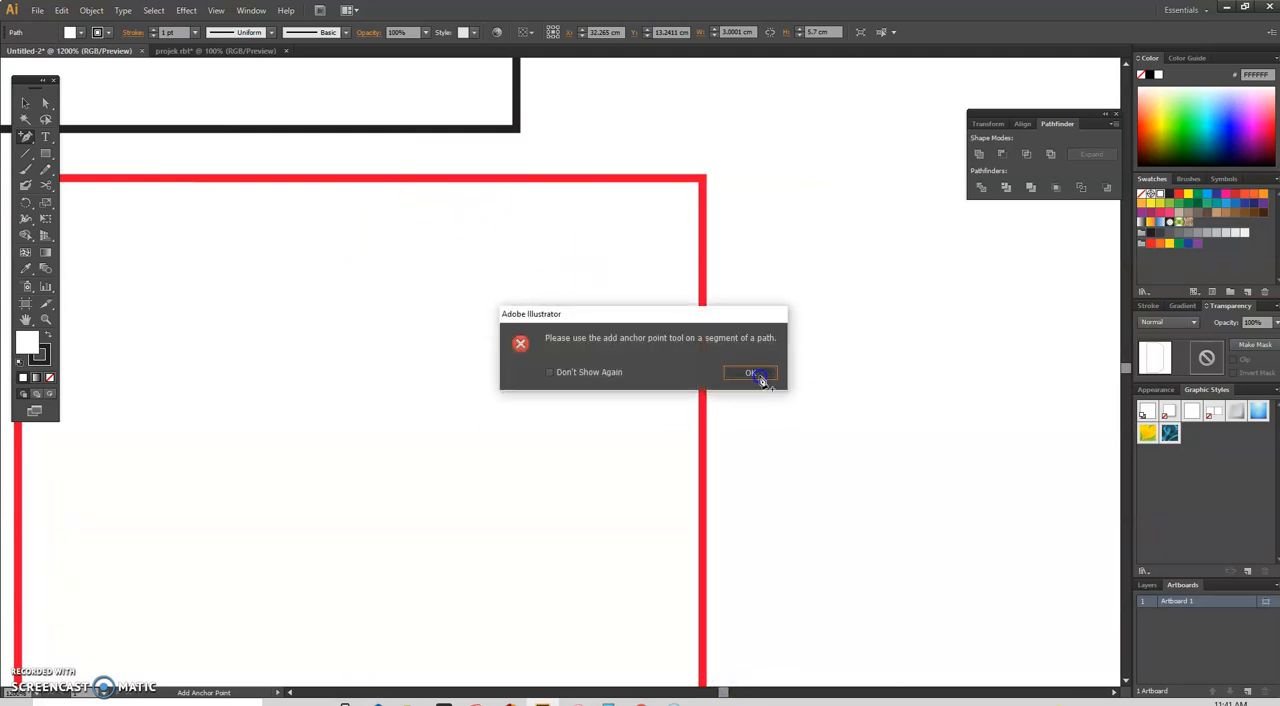
left_click(759, 377)
Step: Select the red rectangle and add one anchor point on its top edge and one on its right edge, around the upper-right corner
left_click(44, 103)
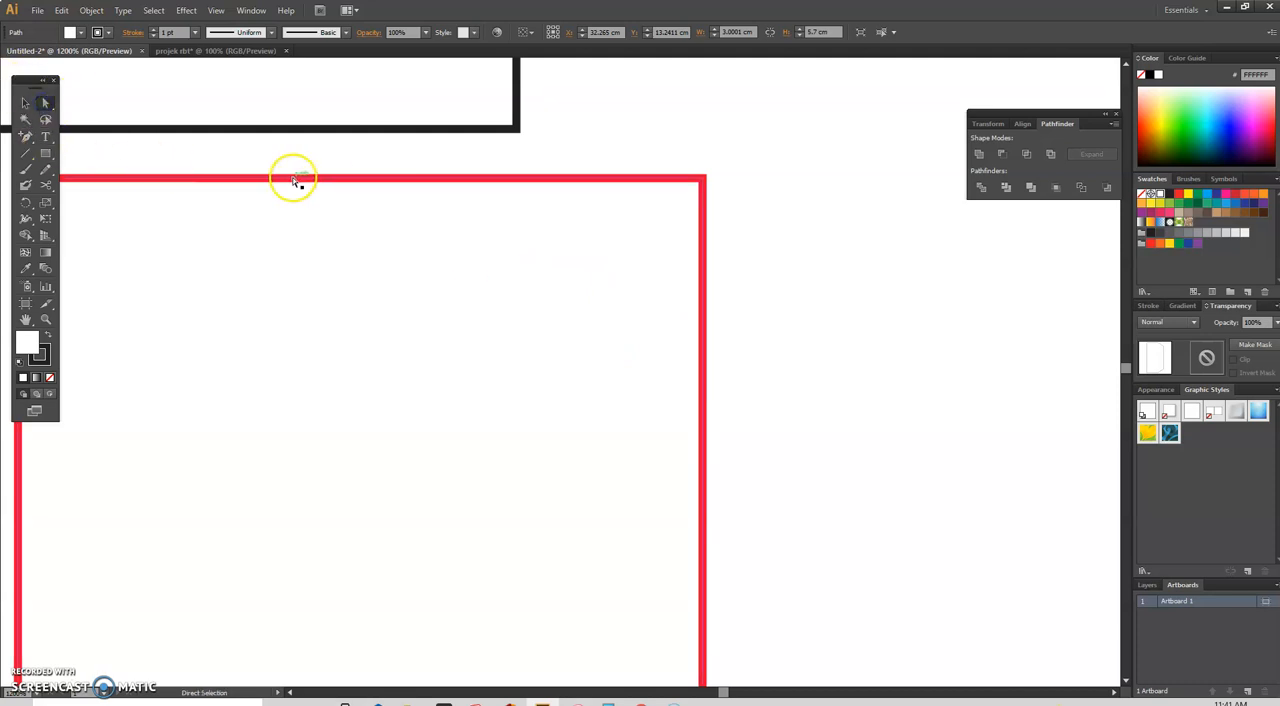
left_click_drag(297, 177, 434, 170)
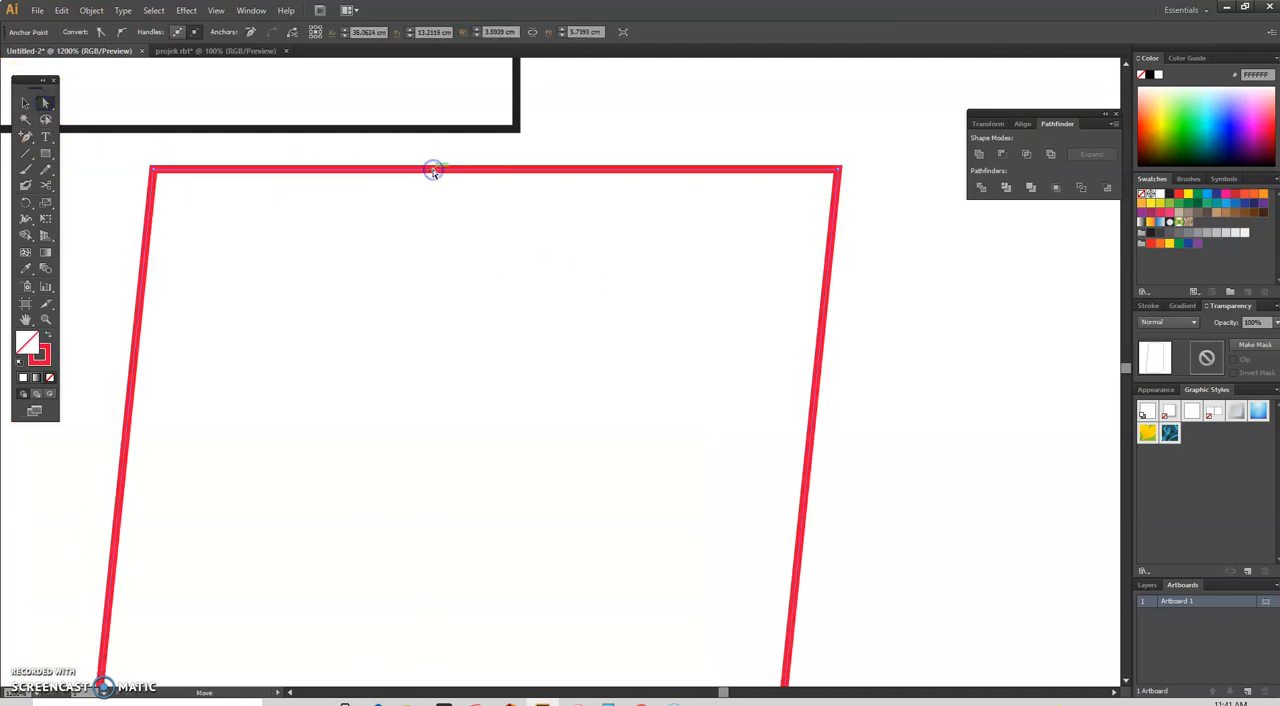
key("ctrl+z")
left_click(25, 136)
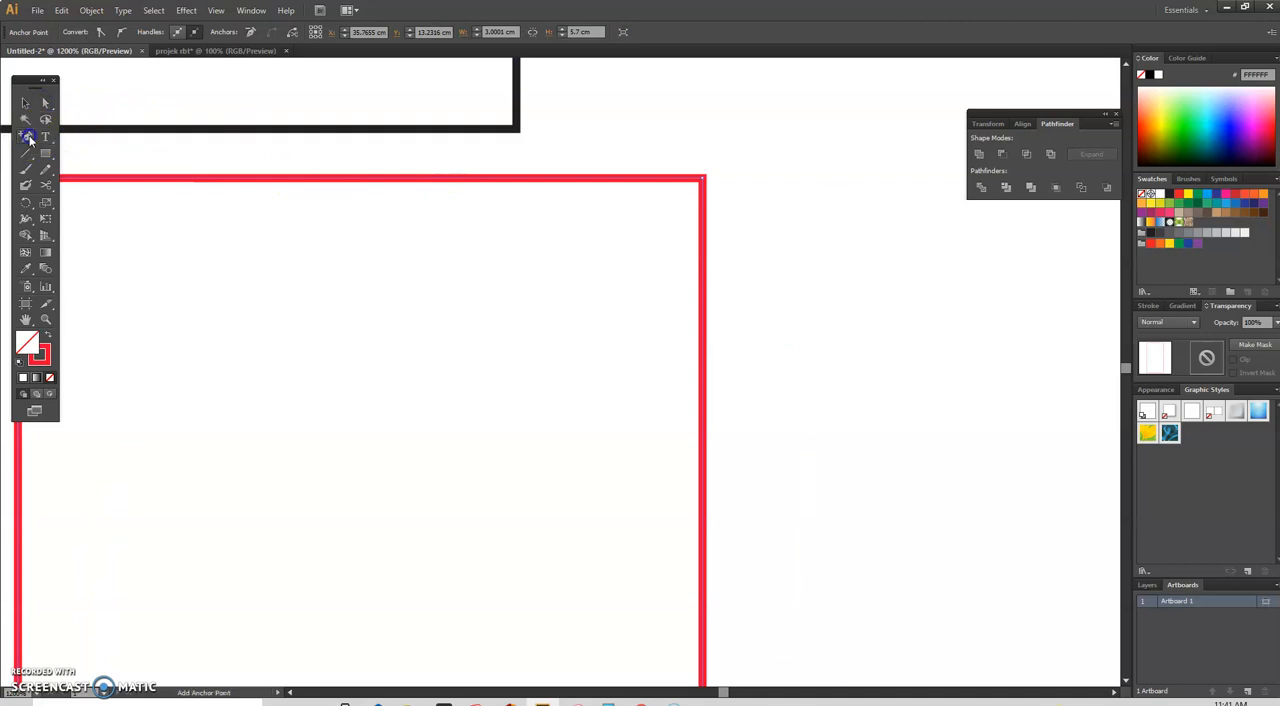
left_click(297, 180)
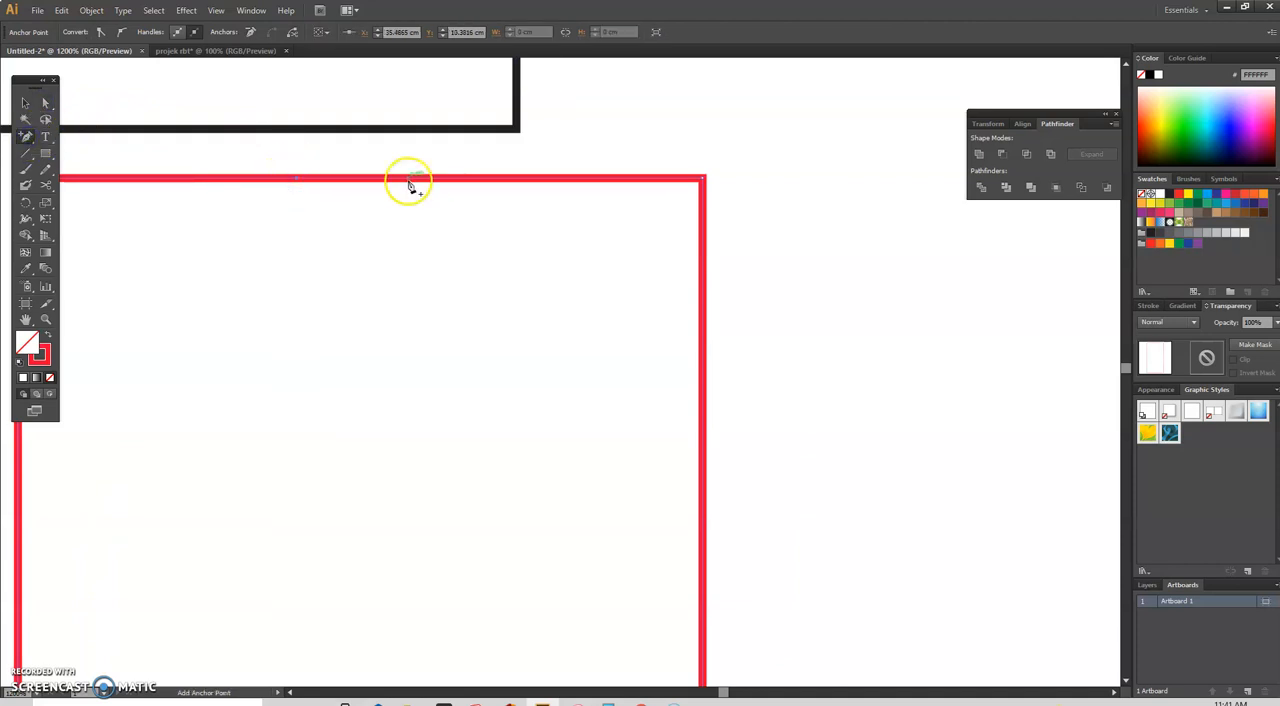
left_click(703, 477)
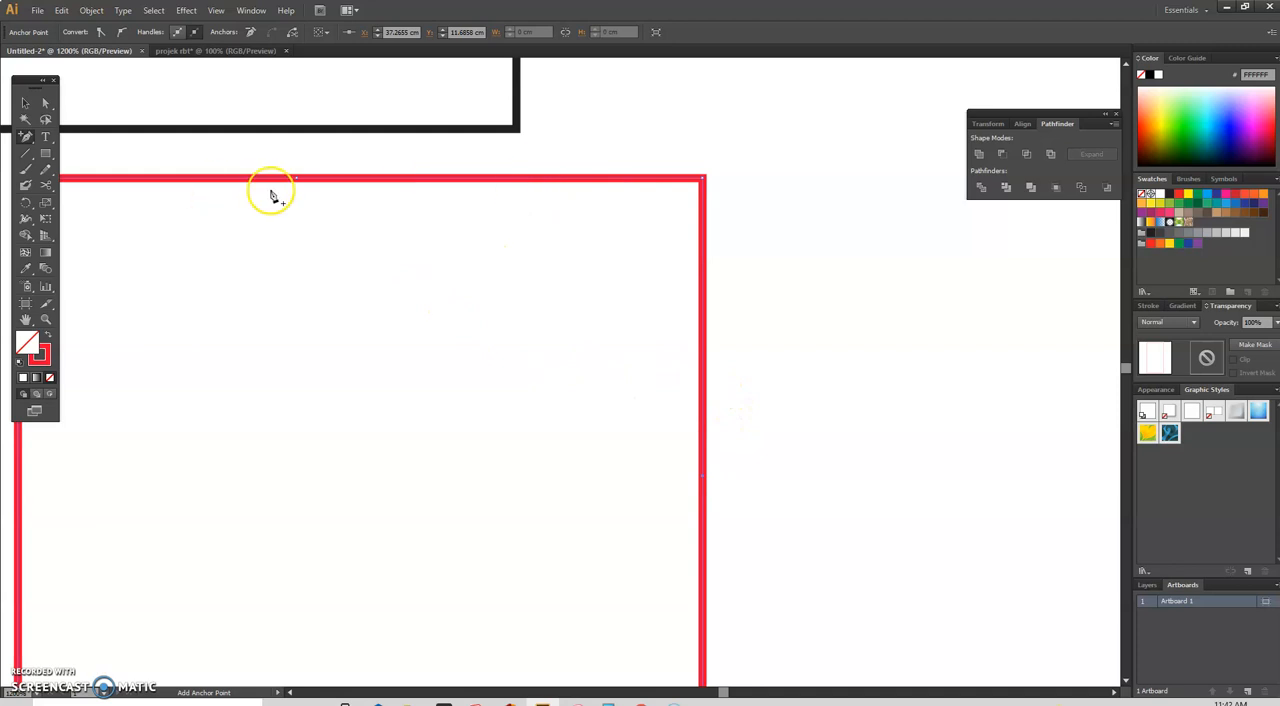
Step: Delete the red rectangle's upper-right corner anchor point so a diagonal edge joins the two added points
left_click_drag(27, 138, 52, 151)
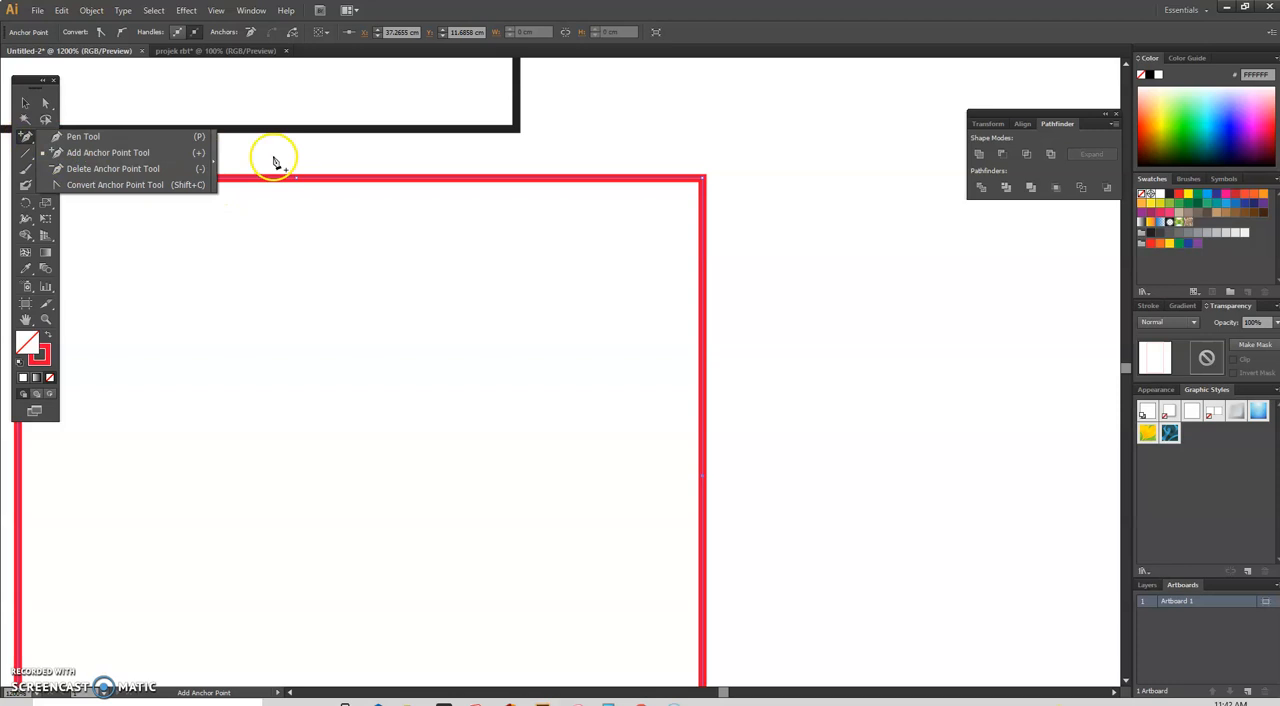
left_click(15, 140)
left_click(297, 180)
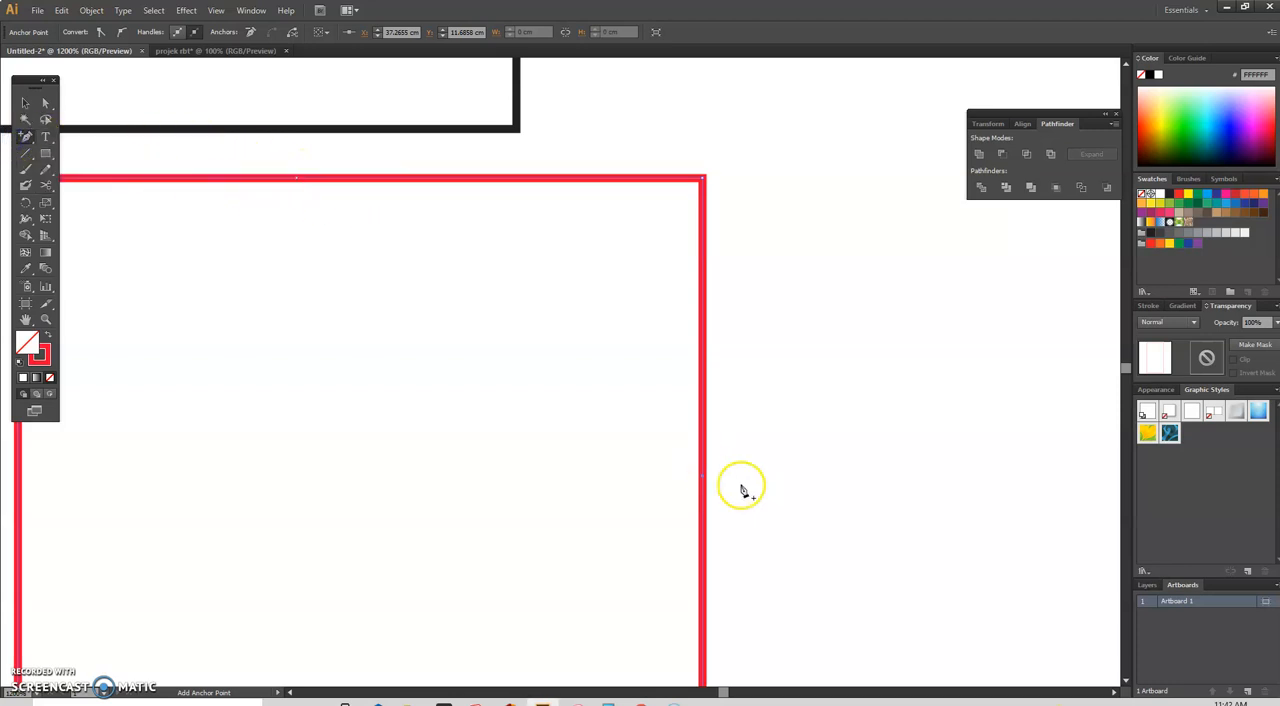
left_click_drag(24, 130, 80, 171)
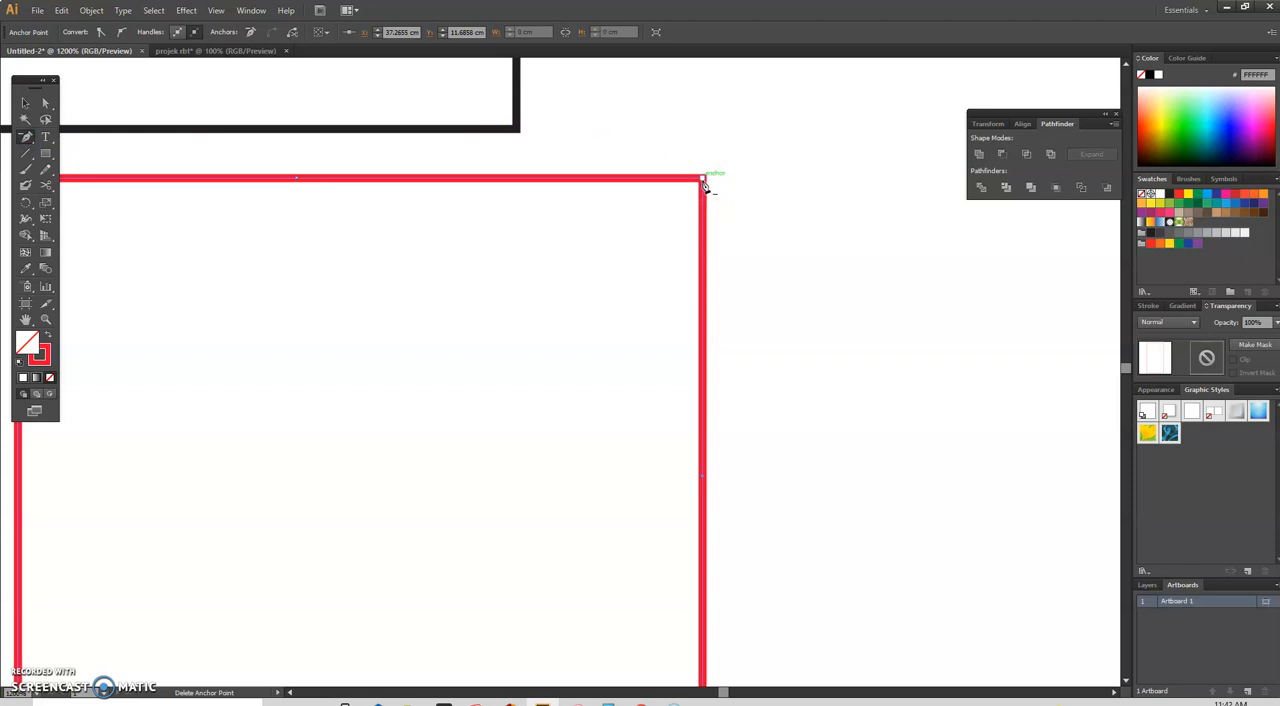
left_click(703, 181)
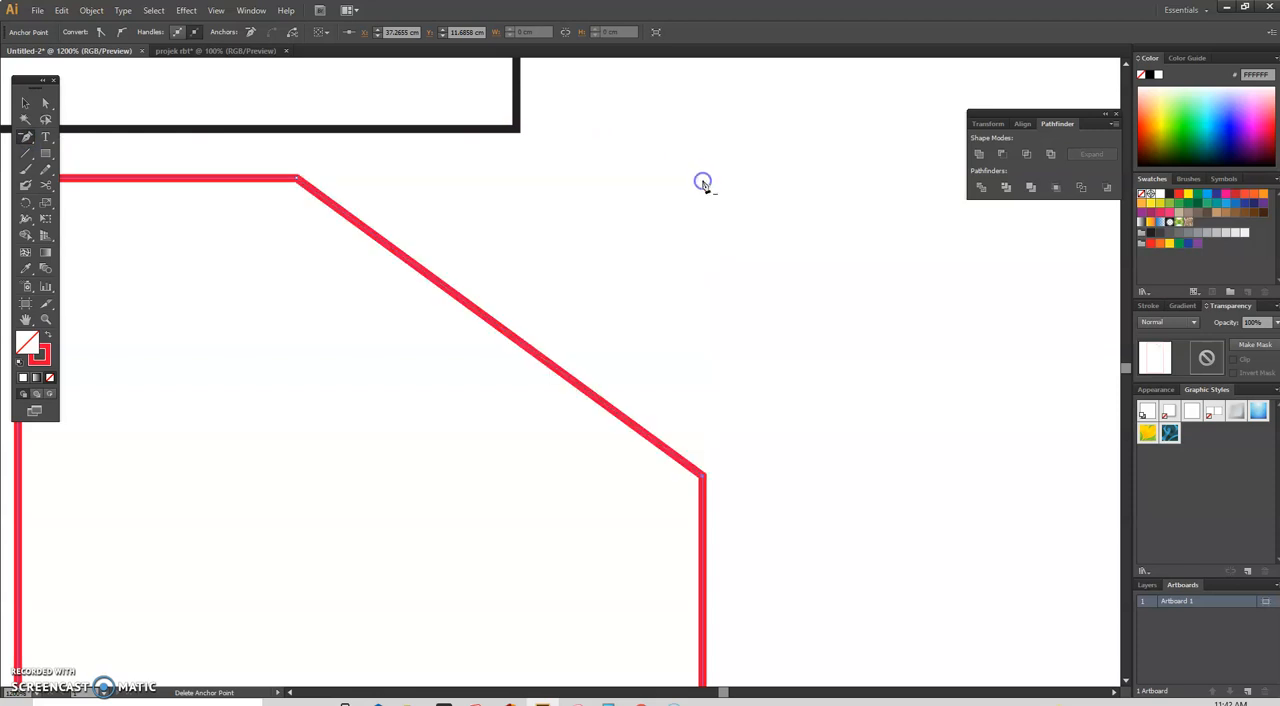
Step: Chamfer the red shape's lower-right corner by adding anchor points on the bottom and right edges and deleting the corner anchor
scroll(285, 232, "down", 1)
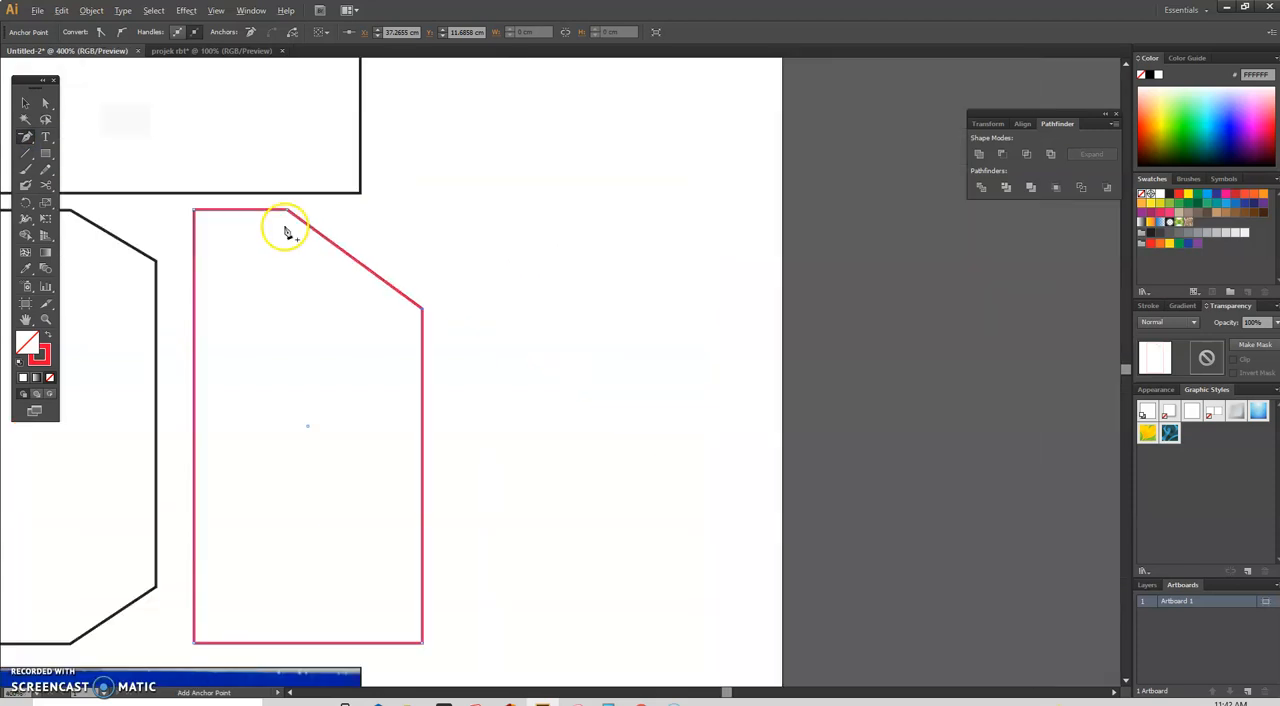
scroll(285, 232, "up", 1)
scroll(285, 232, "down", 2)
scroll(285, 232, "up", 1)
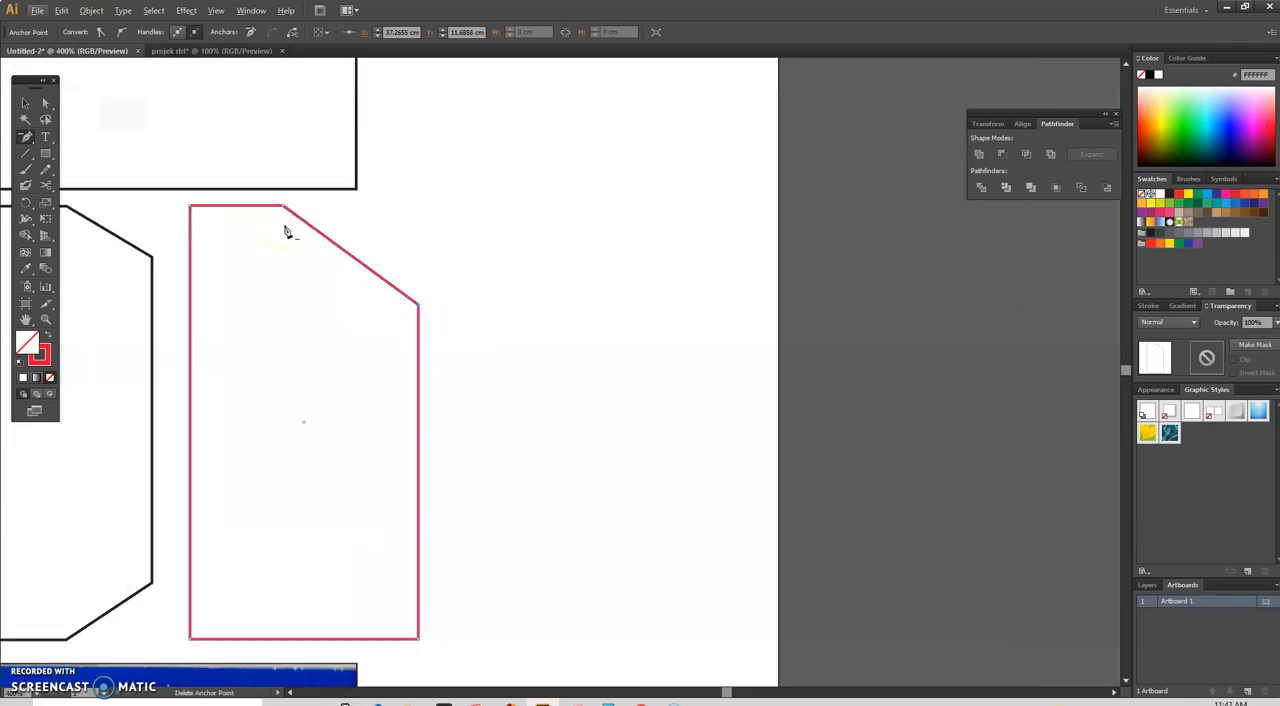
scroll(243, 345, "down", 1)
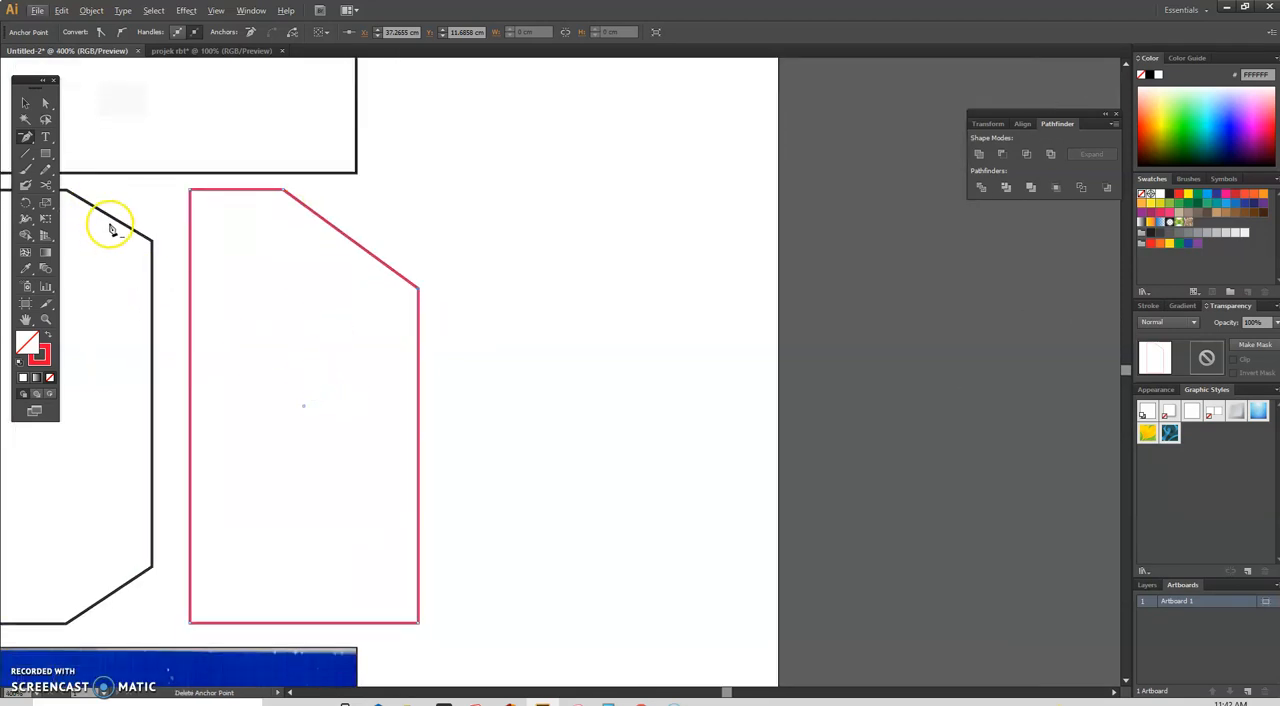
scroll(185, 268, "down", 2)
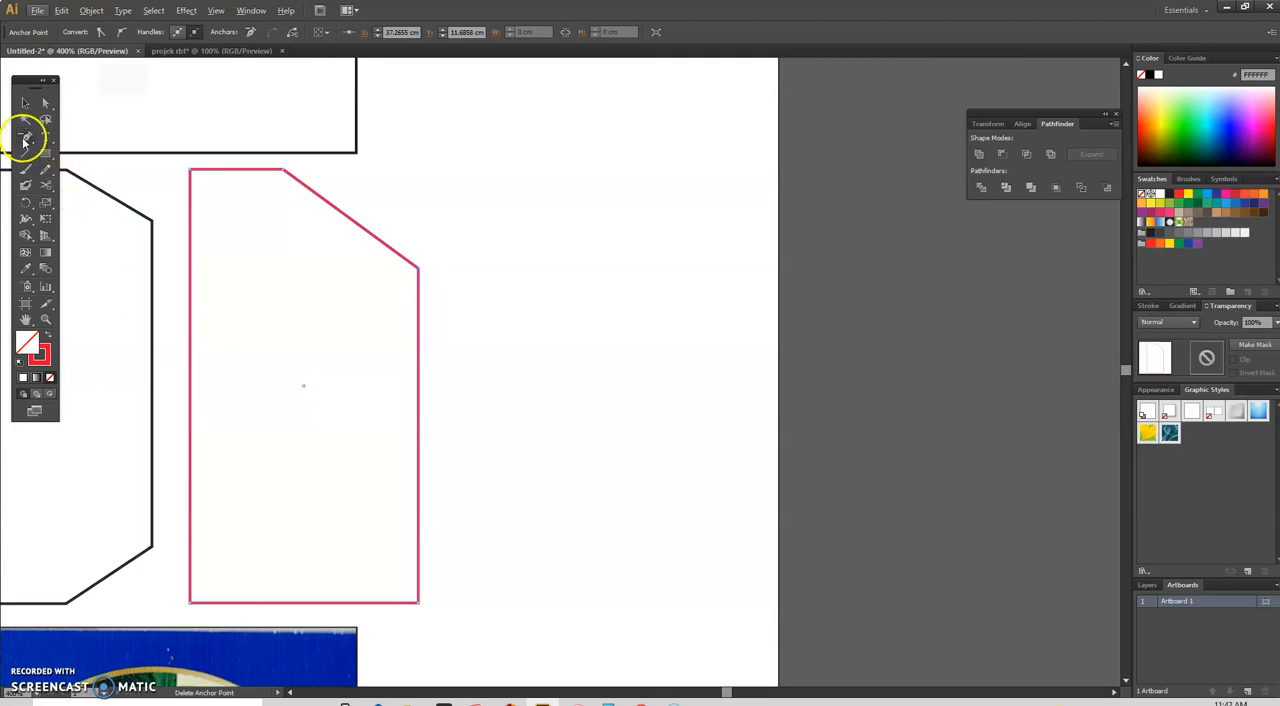
left_click(25, 140)
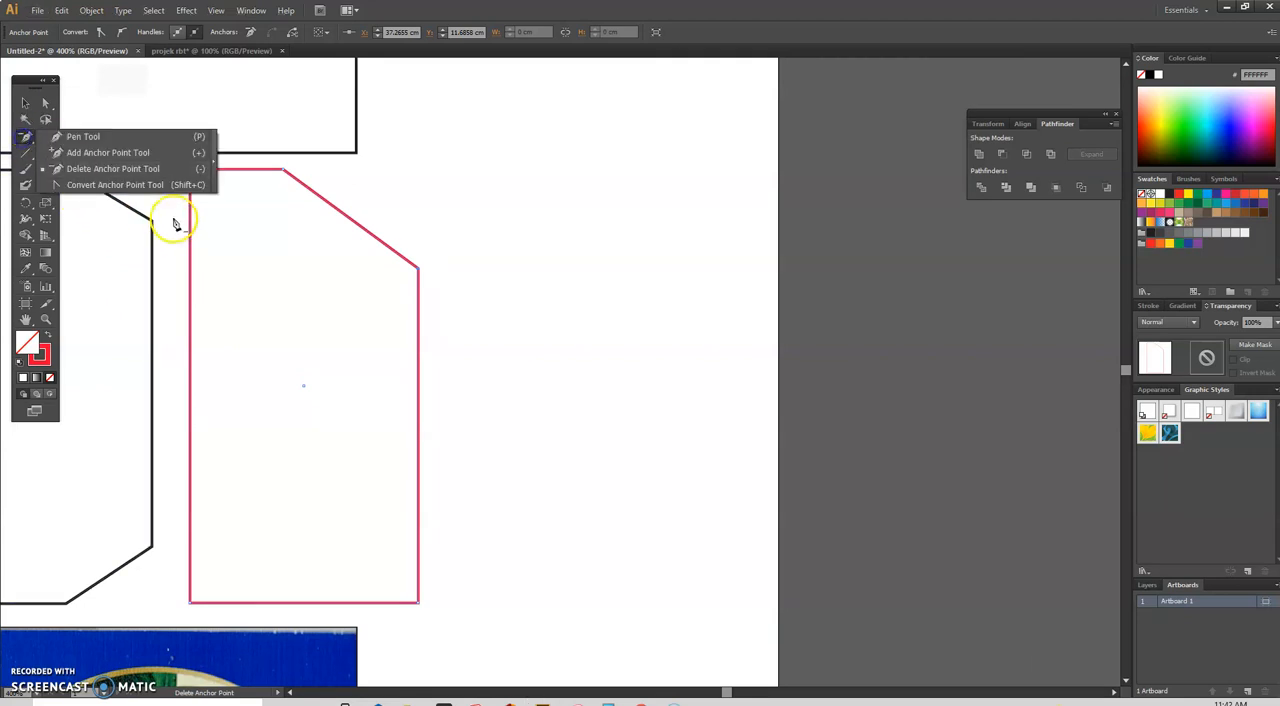
left_click(100, 151)
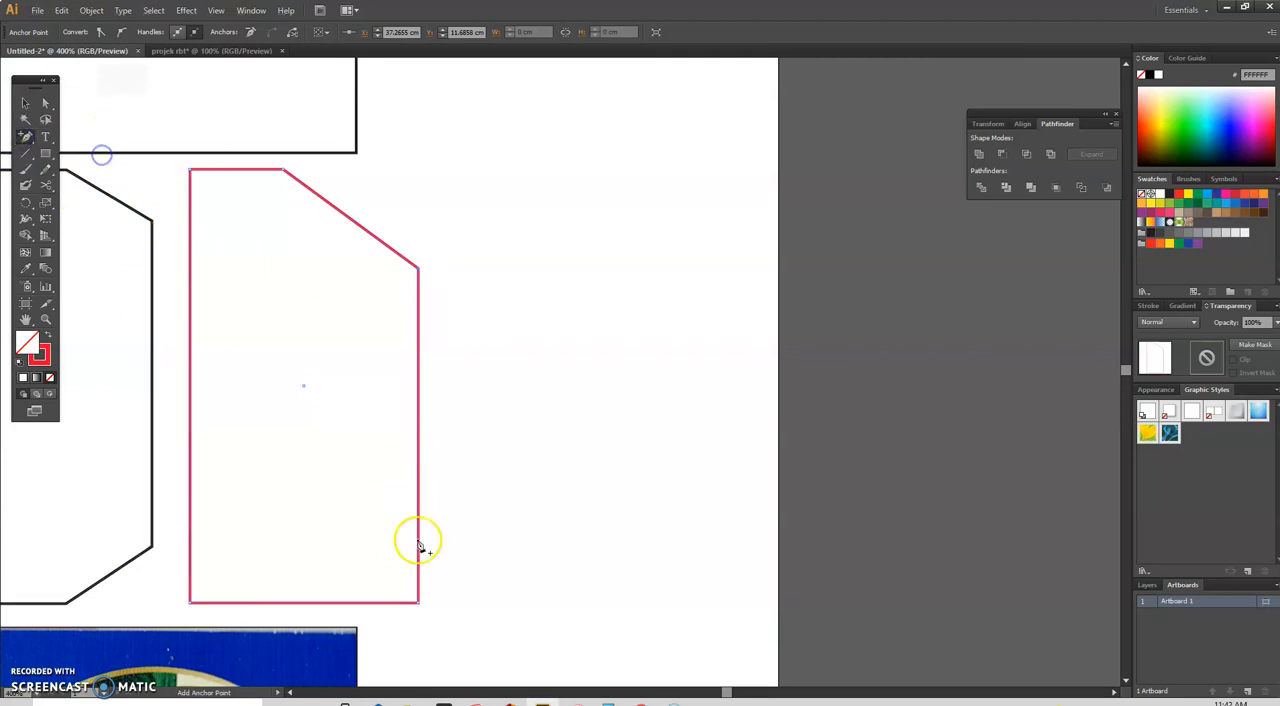
left_click(311, 604)
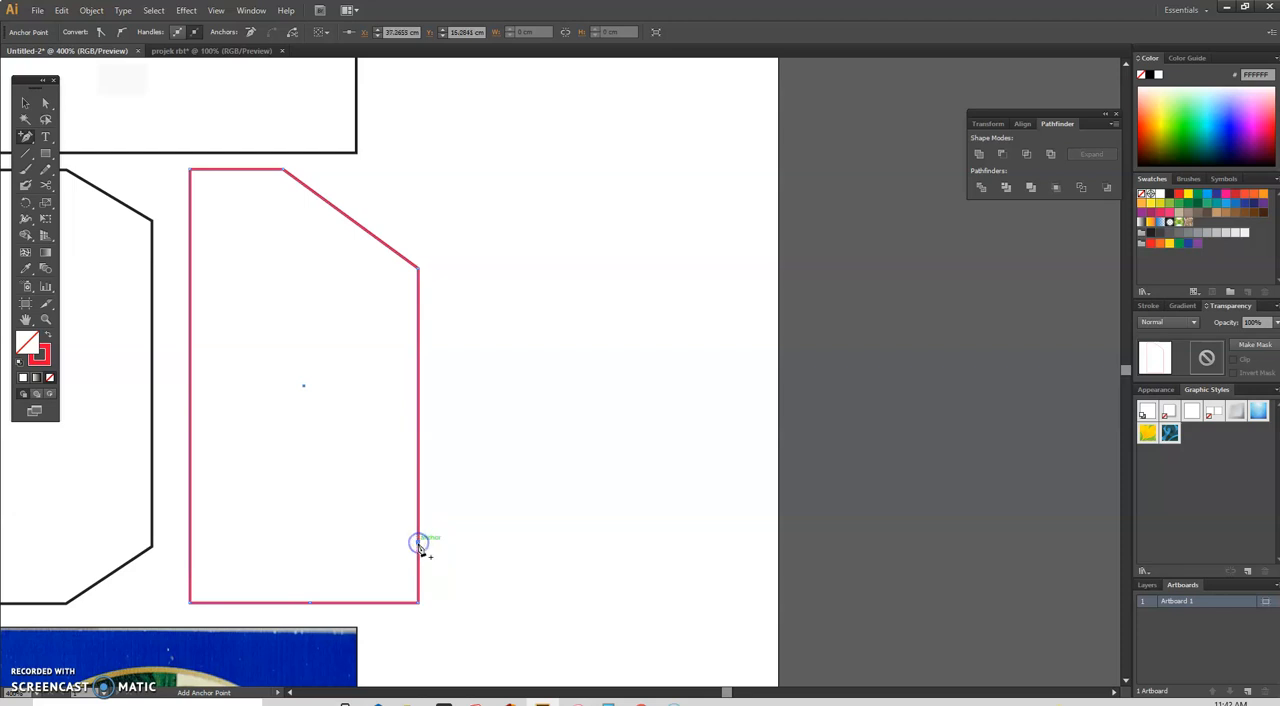
left_click_drag(25, 140, 65, 170)
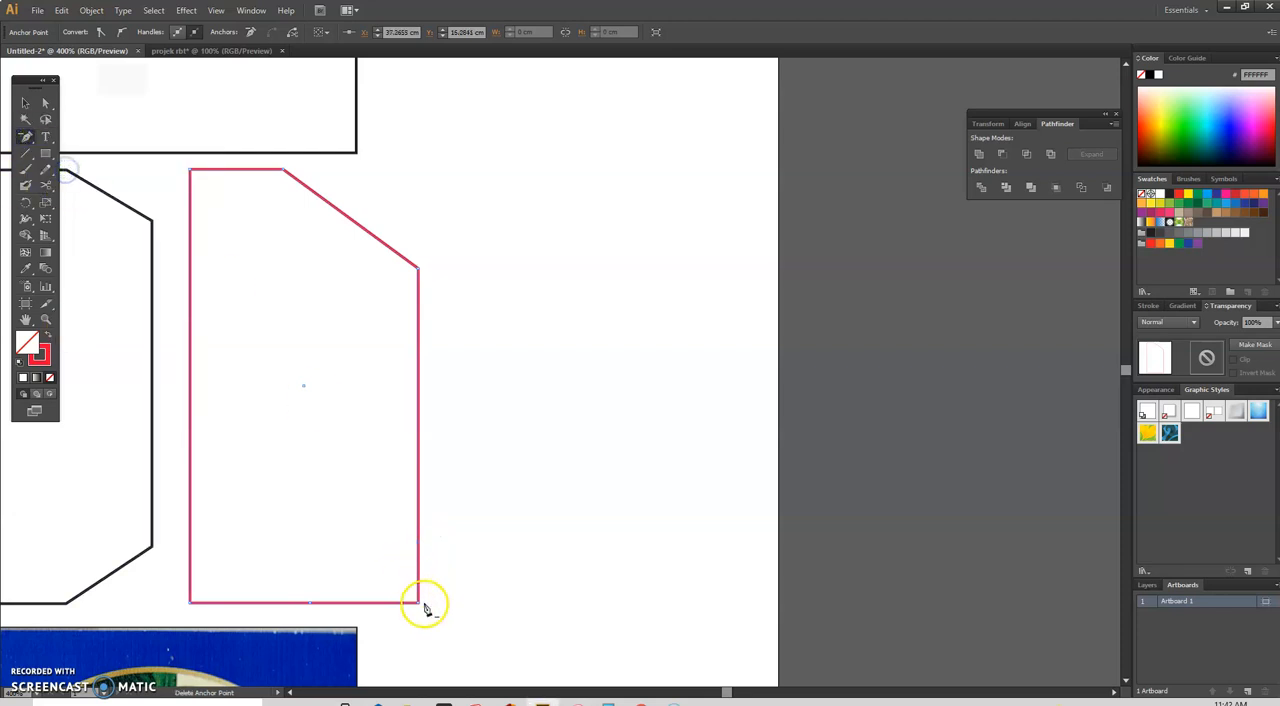
left_click(419, 603)
Step: Move both anchor points of the red flap's upper chamfer closer to the original corner, matching the black flap's smaller chamfer
left_click(44, 103)
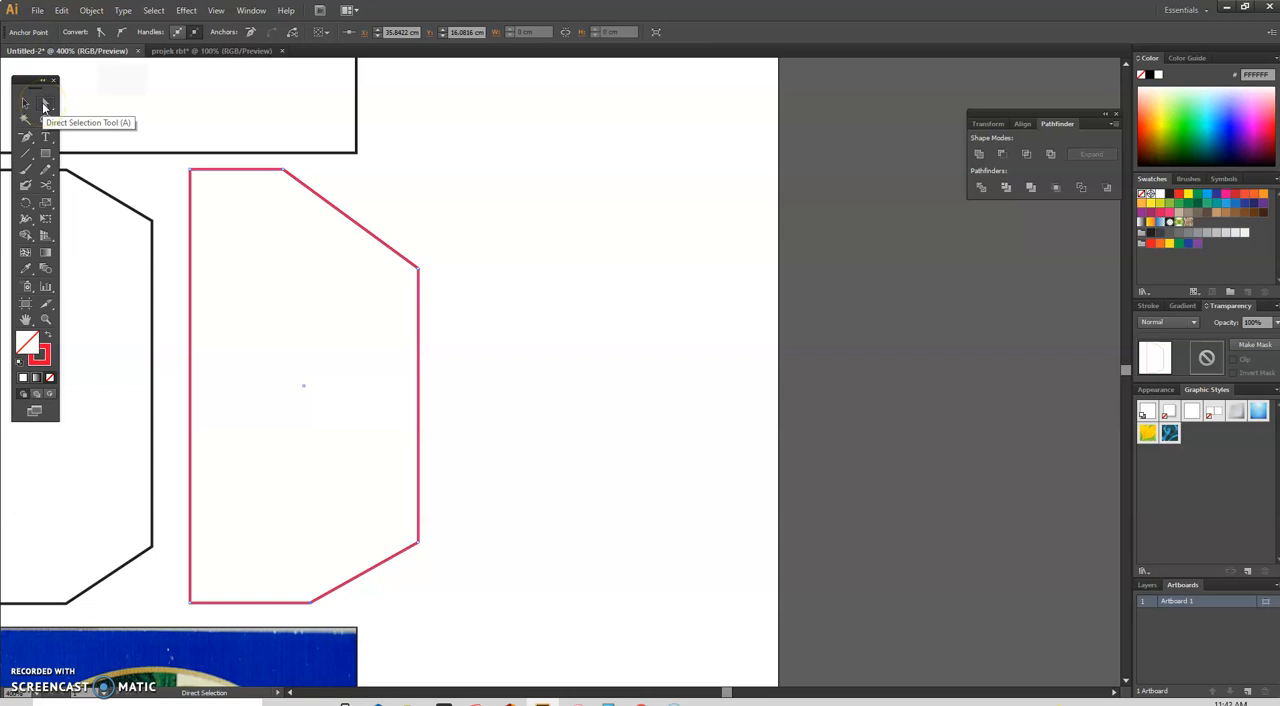
left_click_drag(283, 171, 293, 170)
left_click_drag(419, 267, 418, 236)
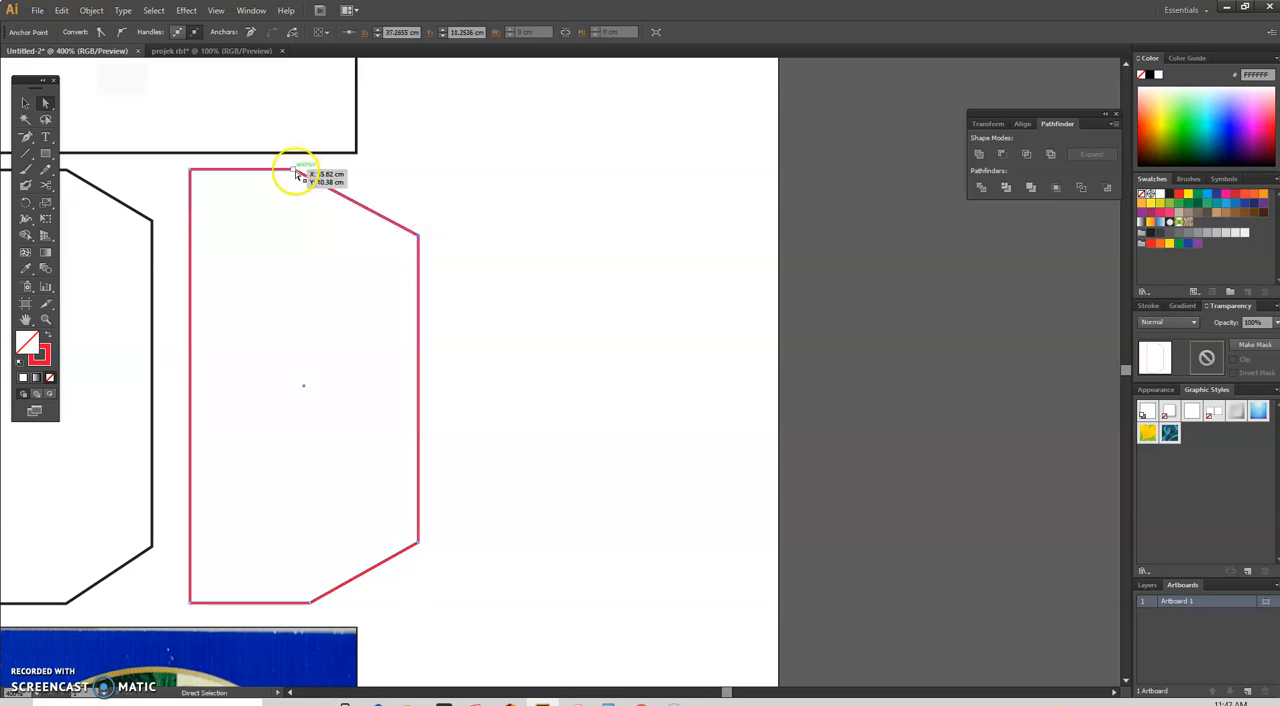
left_click_drag(293, 171, 321, 172)
left_click_drag(418, 236, 418, 222)
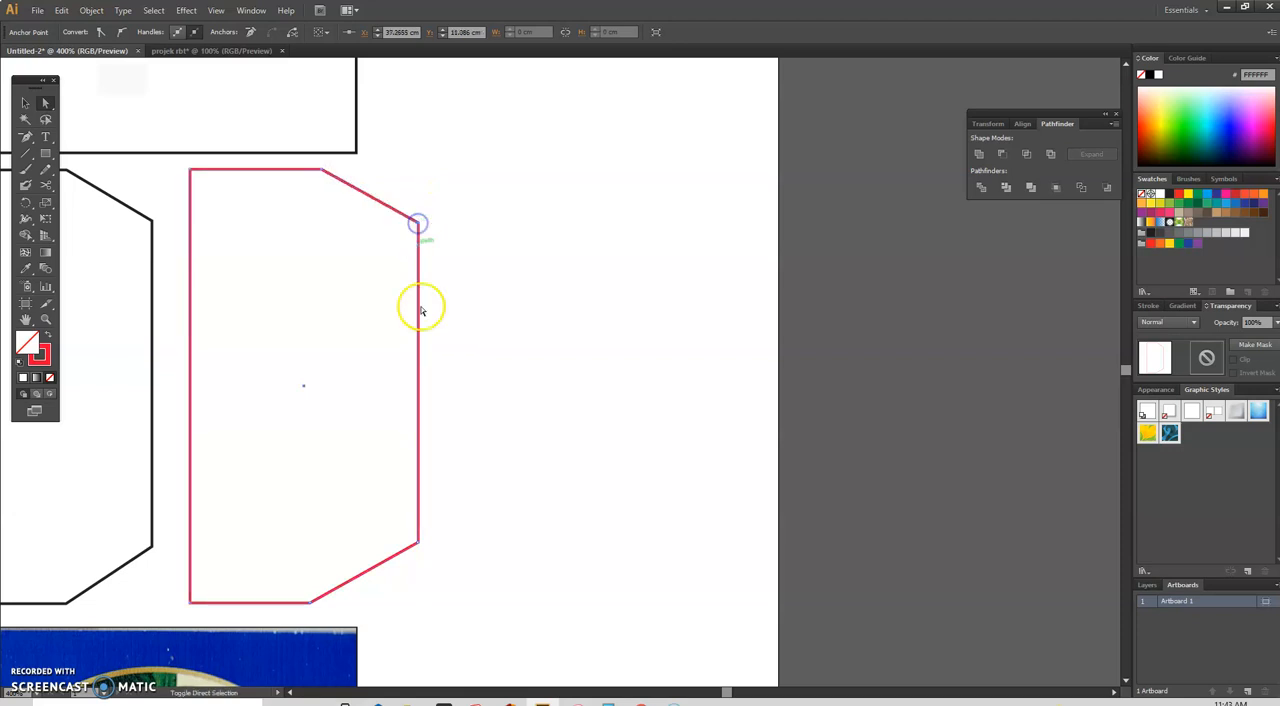
Step: Adjust the red flap's lower chamfer by moving its bottom-edge anchor point toward the right, matching the black flap, and deselect the shape
left_click_drag(309, 603, 327, 601)
left_click_drag(422, 553, 418, 538)
left_click(479, 501)
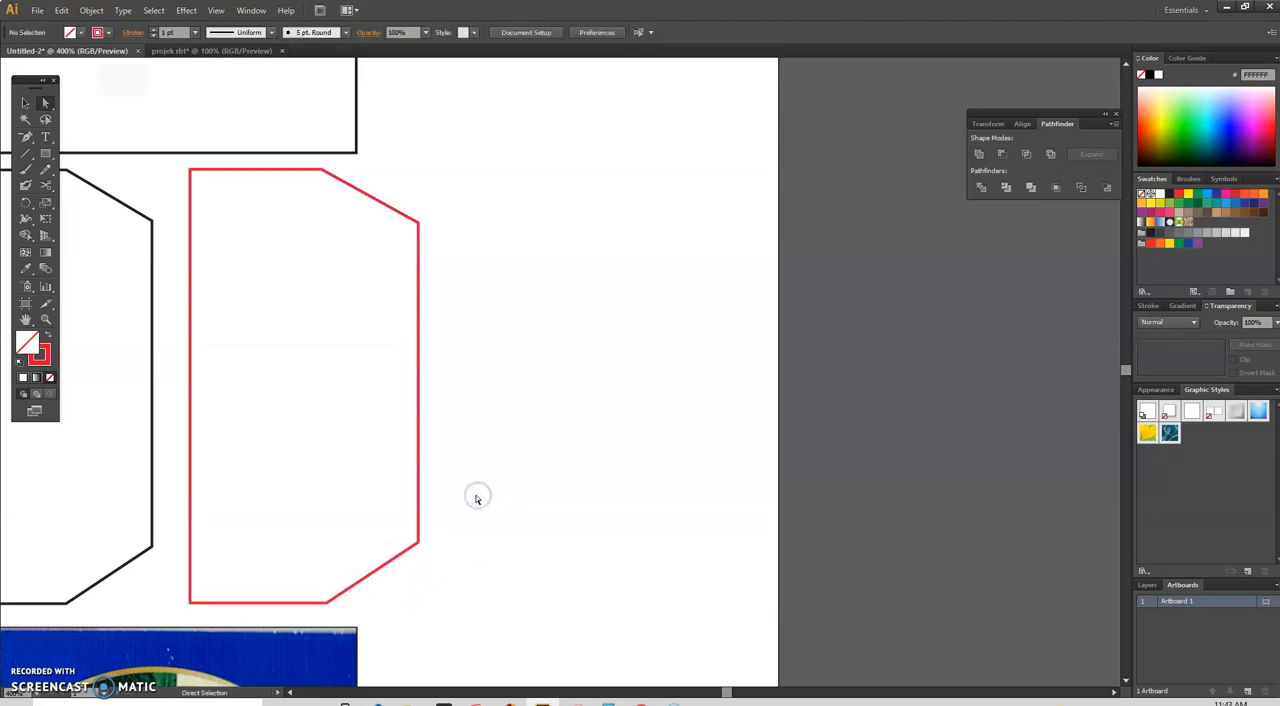
scroll(475, 499, "down", 2)
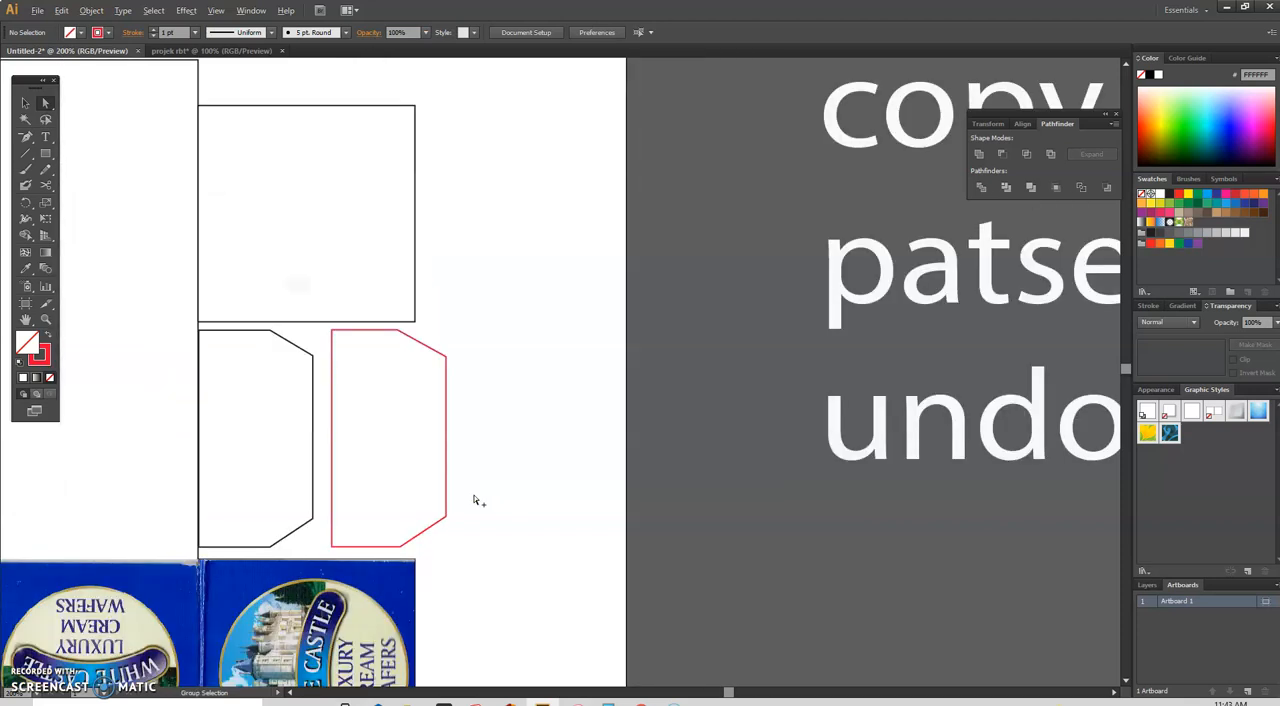
scroll(475, 500, "up", 1)
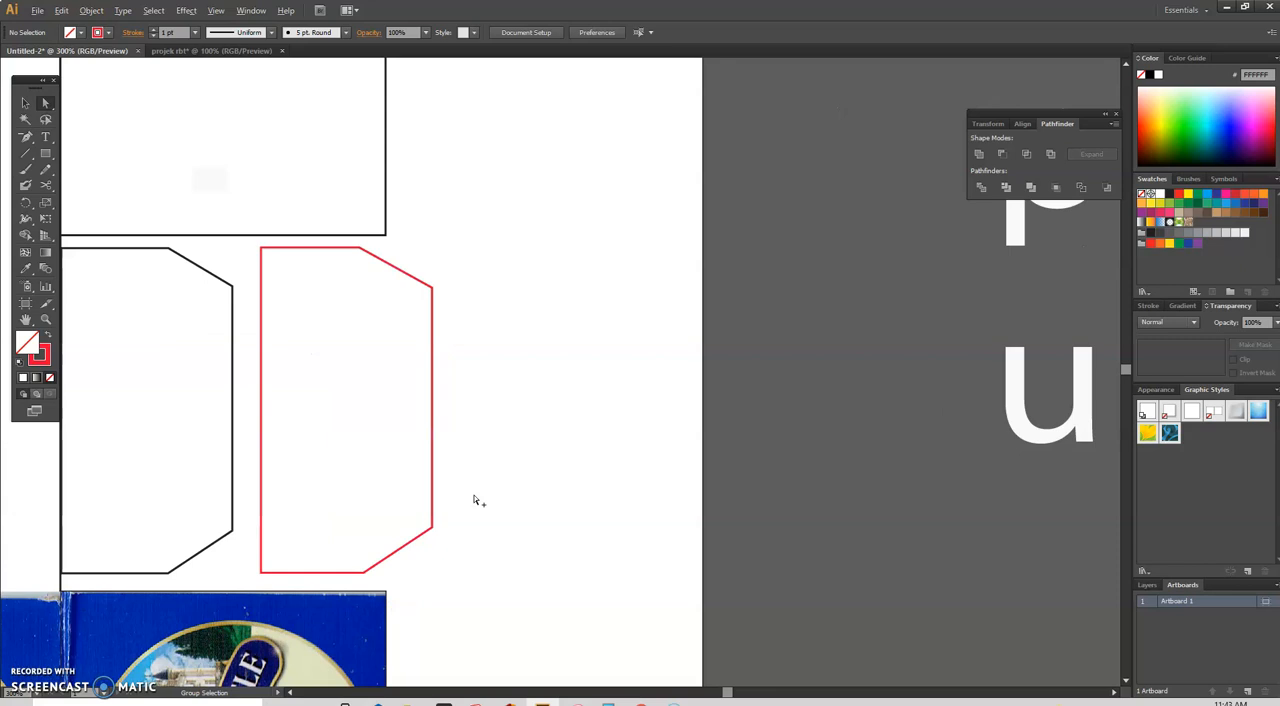
left_click(45, 104)
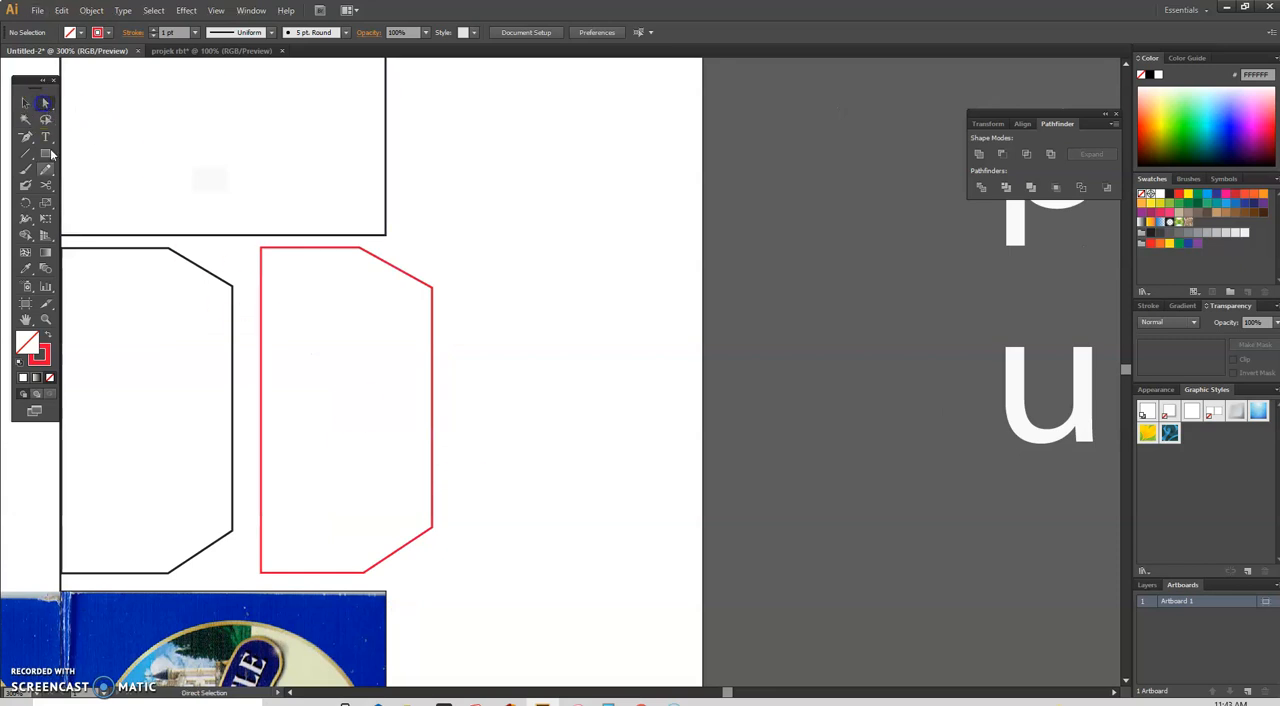